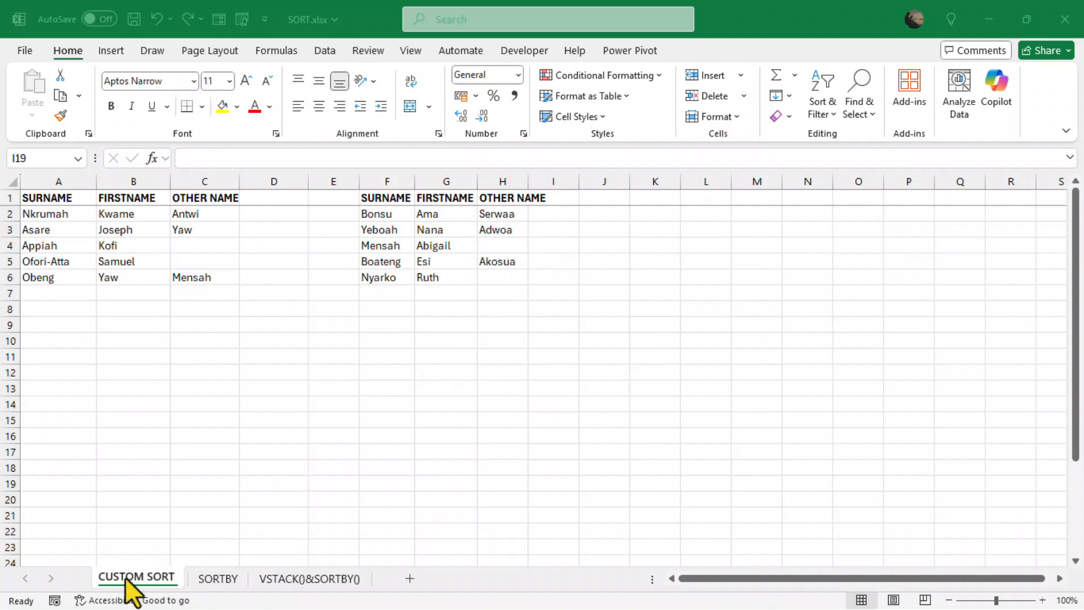
Look through the workbook's sheets and examine the surname, first name and other name columns of the first list on the CUSTOM SORT sheet.
click(218, 578)
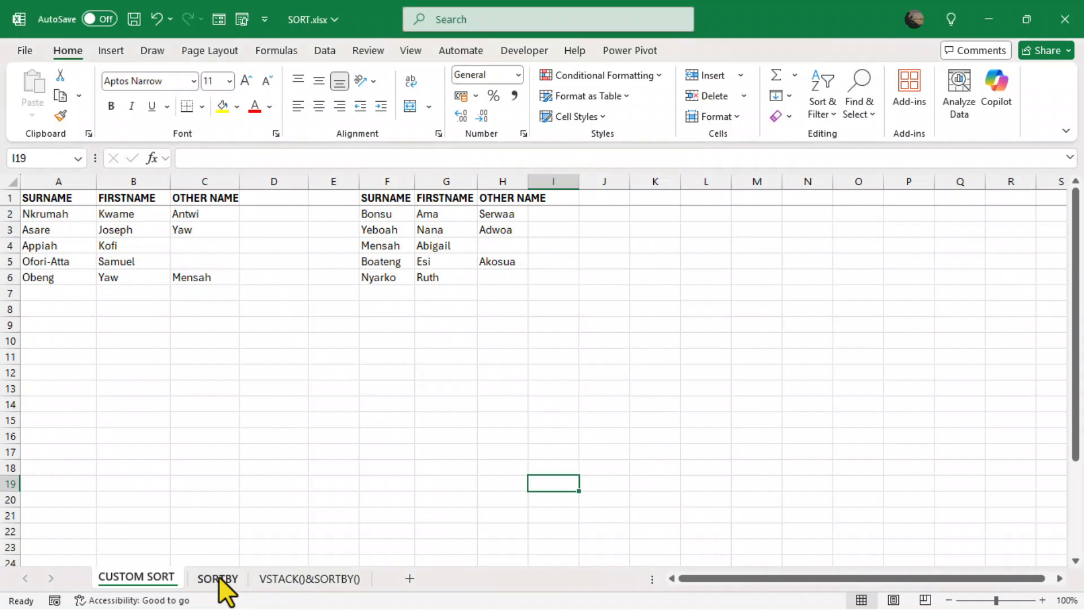
click(304, 582)
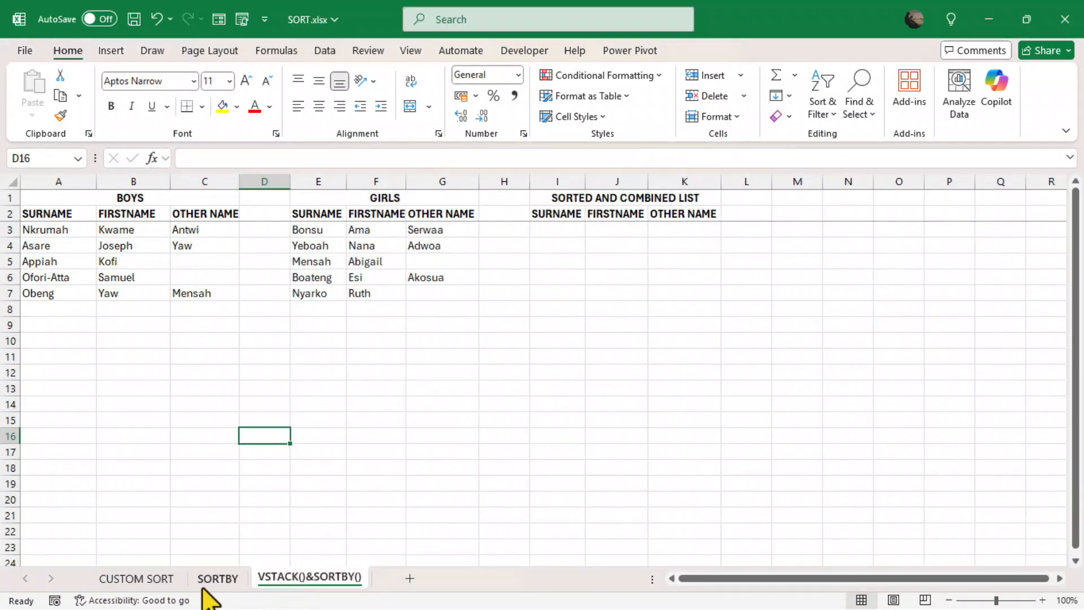
click(148, 581)
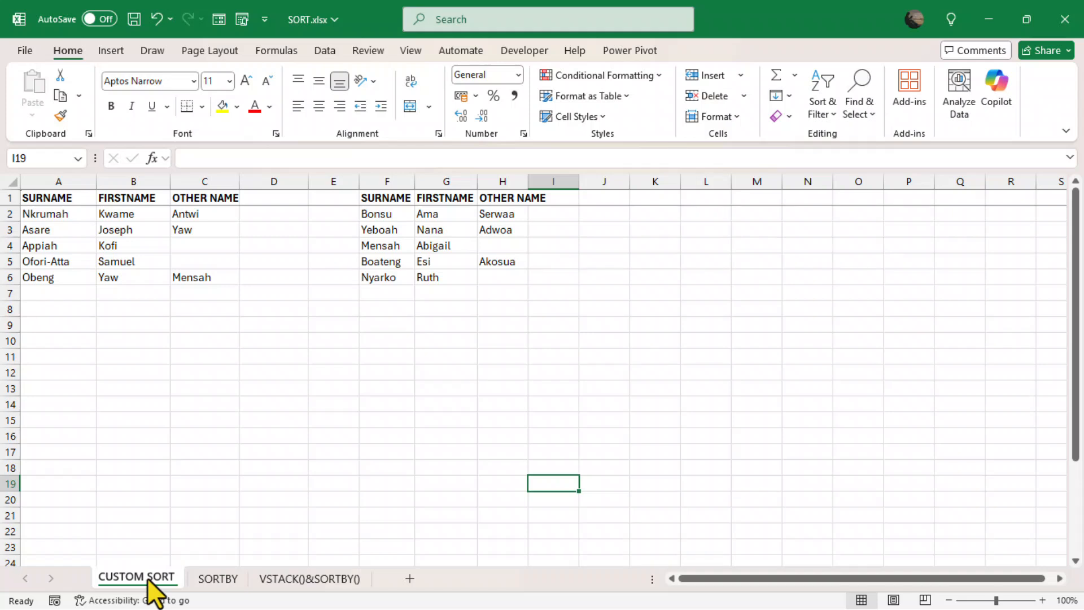
click(316, 582)
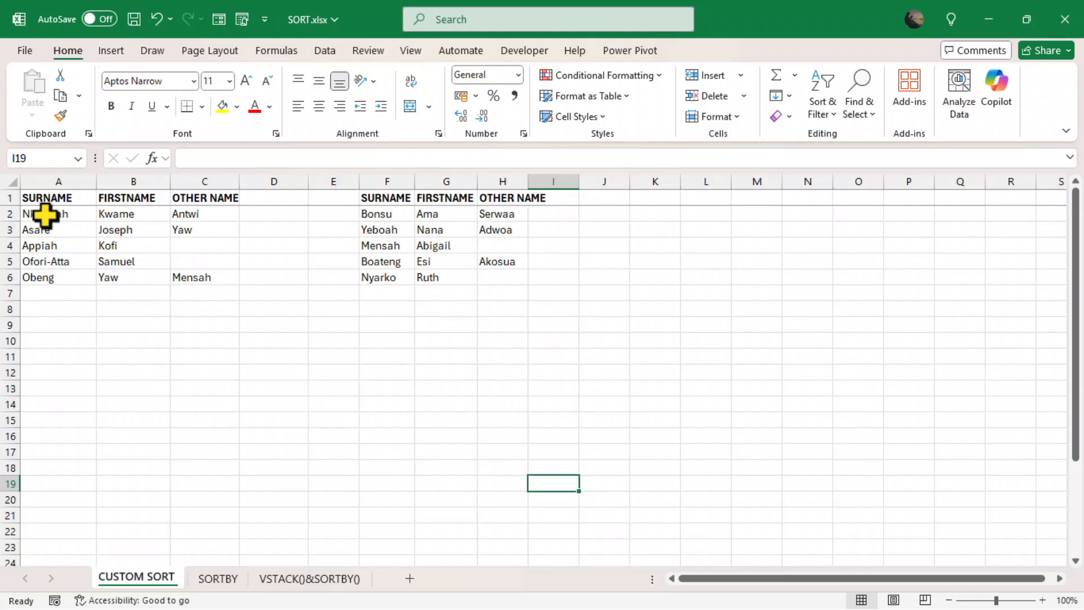
click(45, 172)
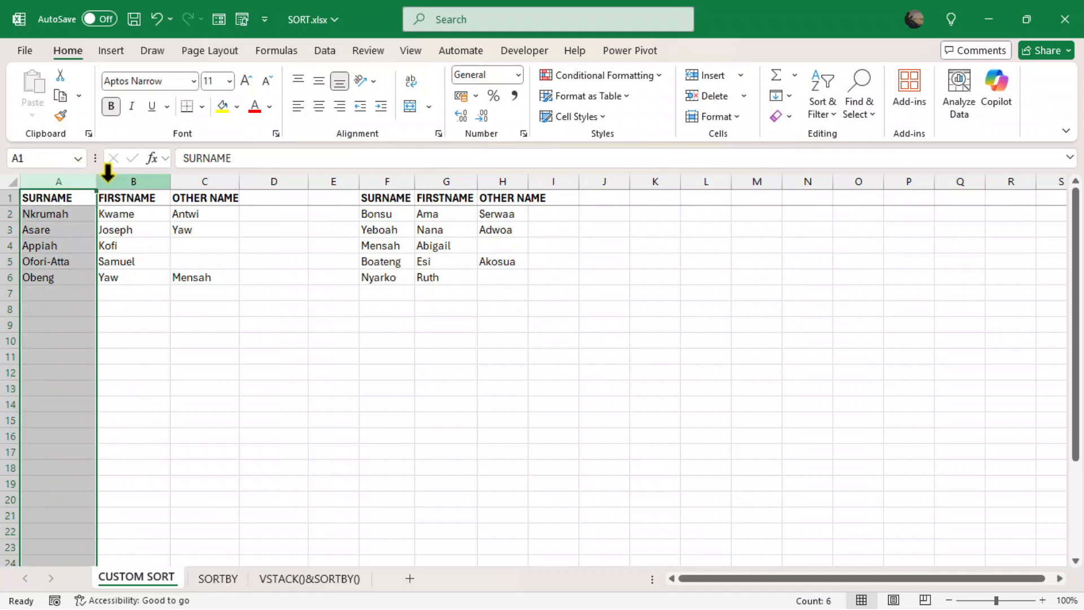
click(135, 172)
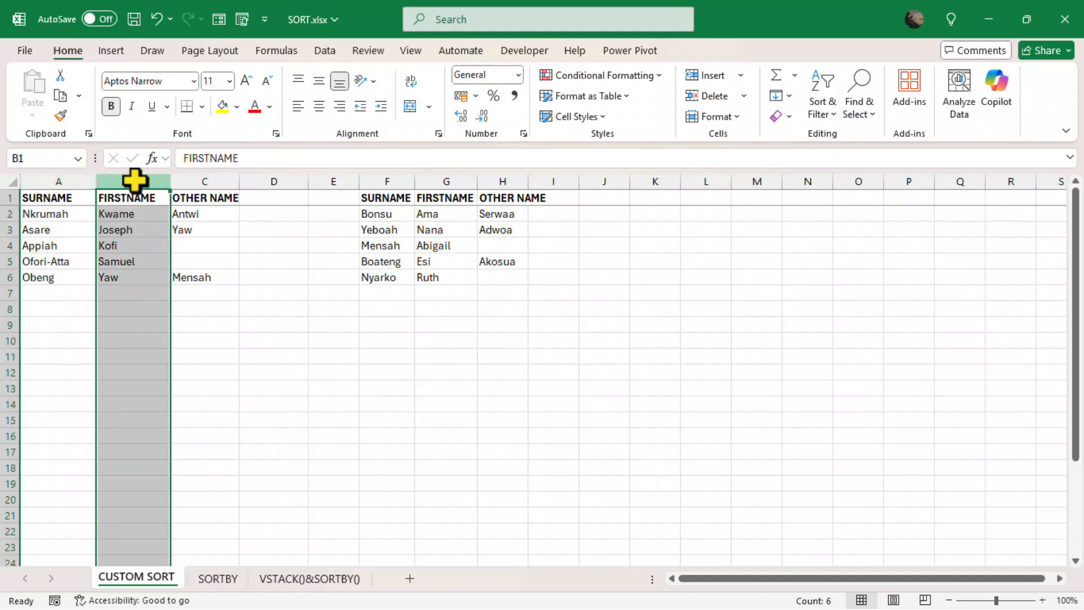
click(209, 174)
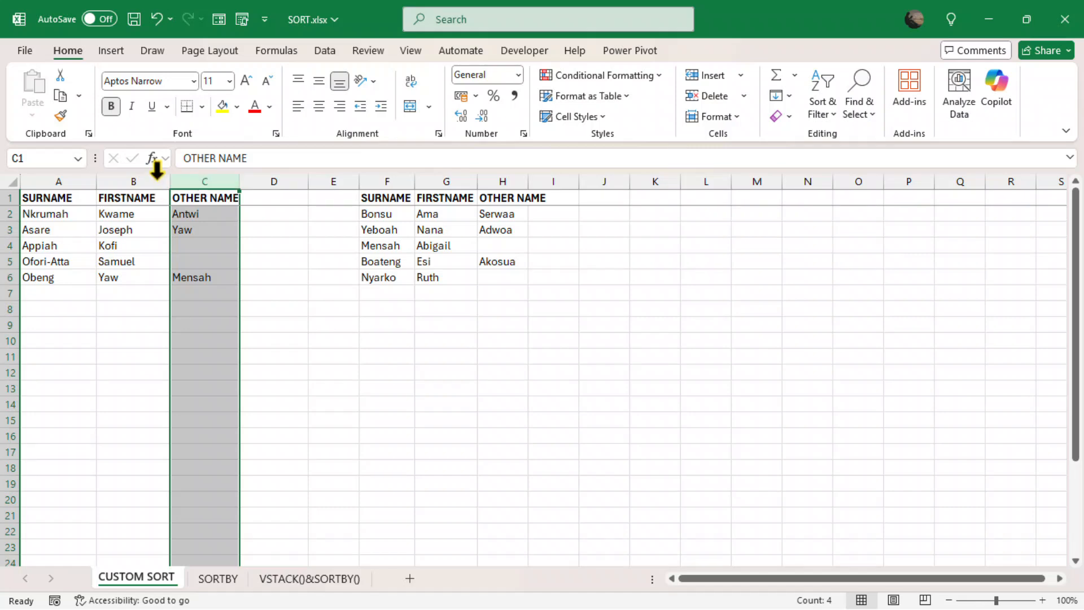
click(59, 180)
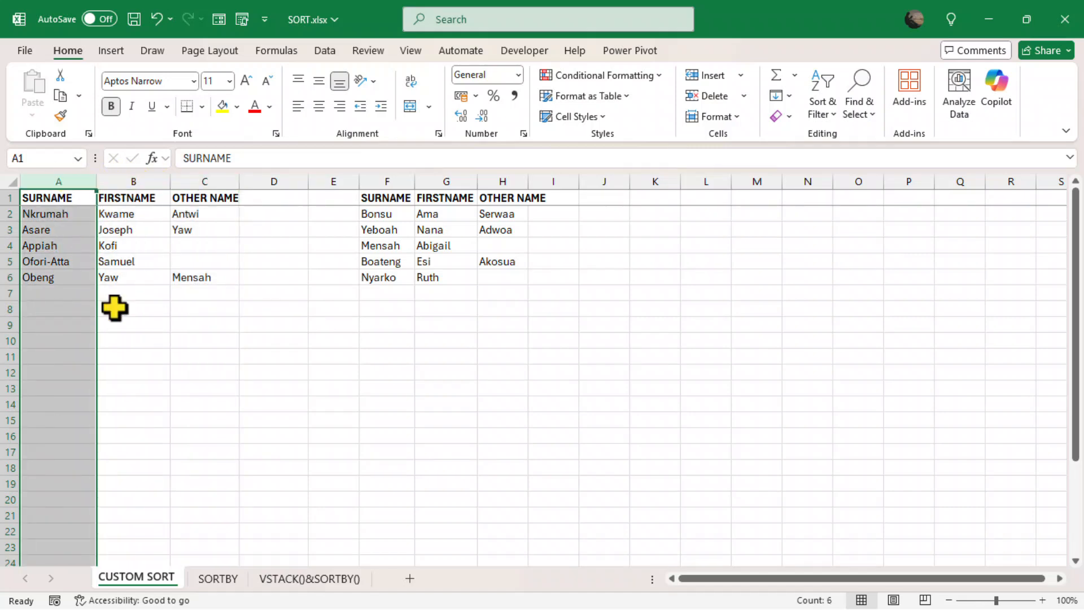
click(177, 389)
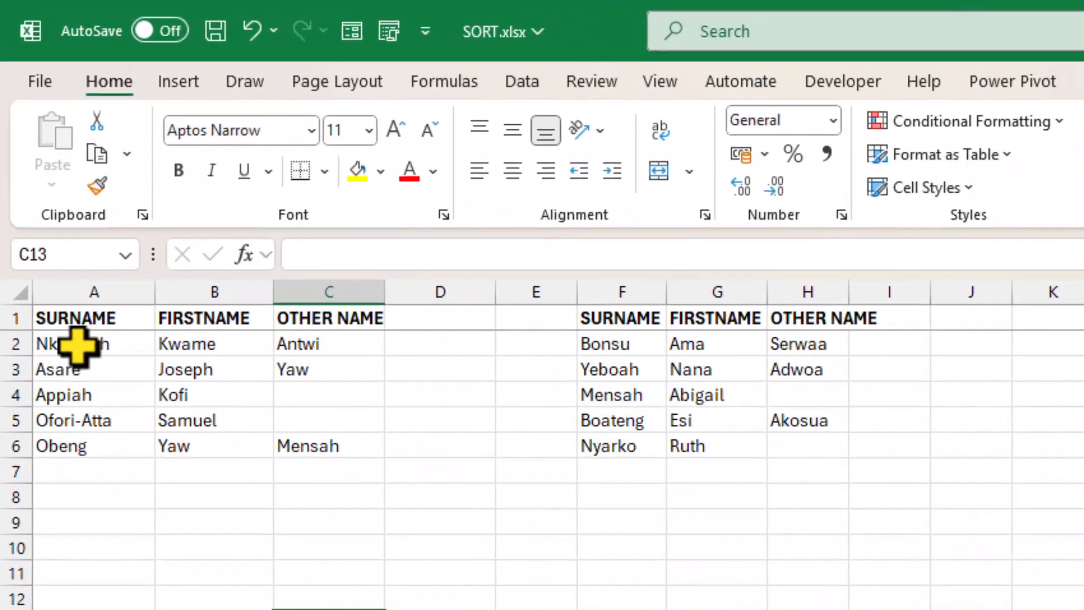
Sort the first name list, A2:C6, by SURNAME on cell values in A to Z order.
drag(44, 214, 181, 265)
drag(293, 429, 318, 446)
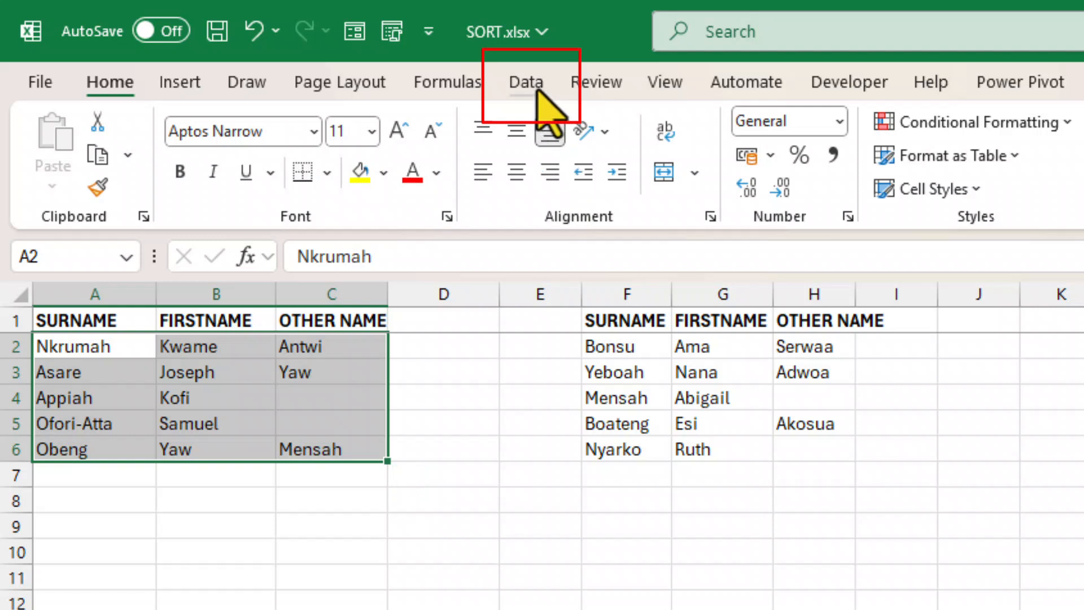
click(527, 83)
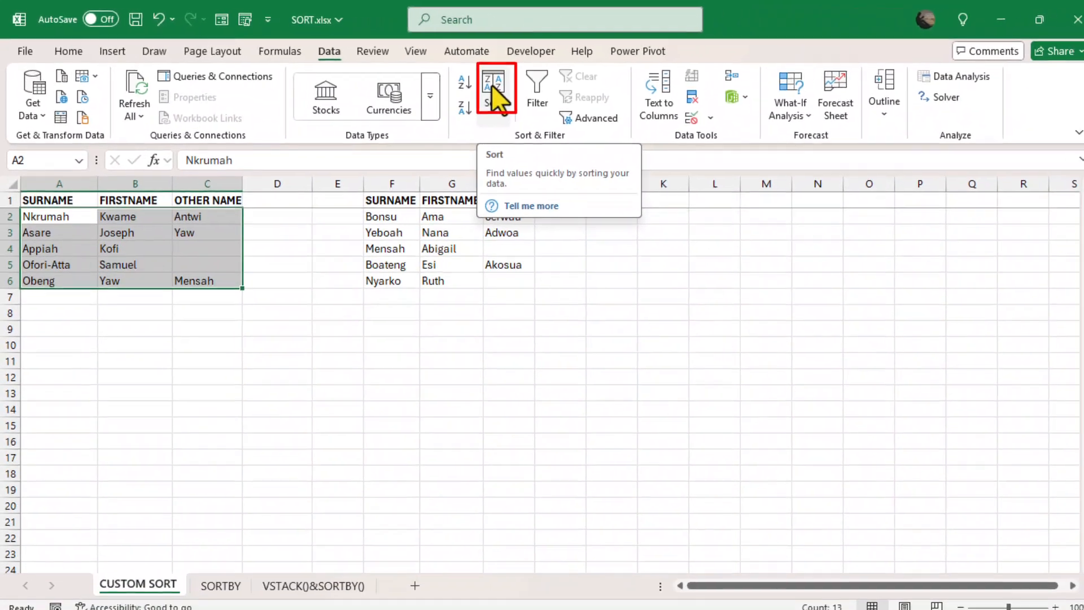
click(789, 142)
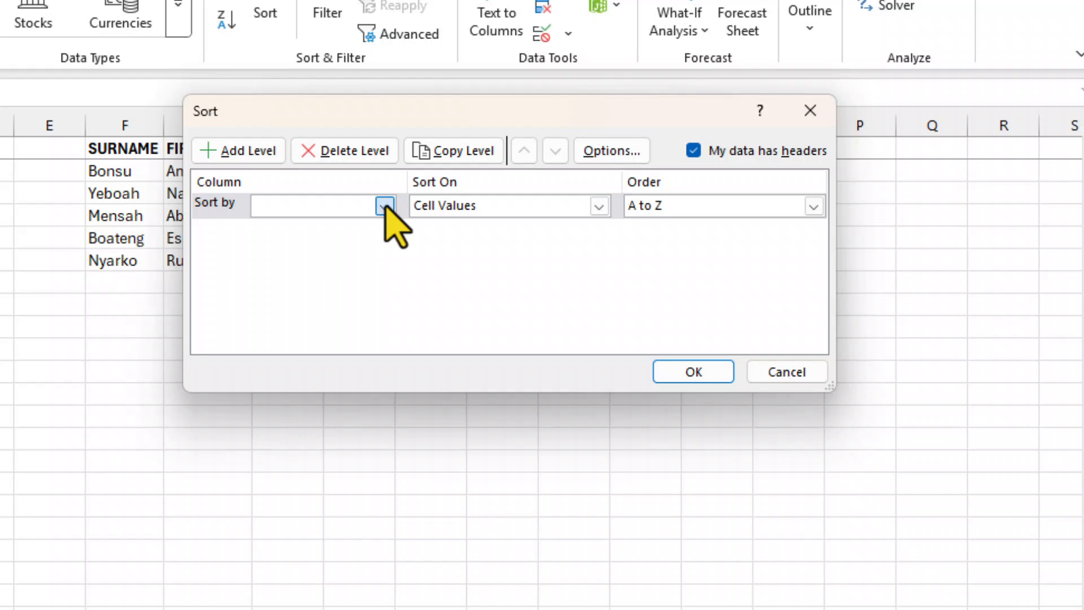
click(386, 207)
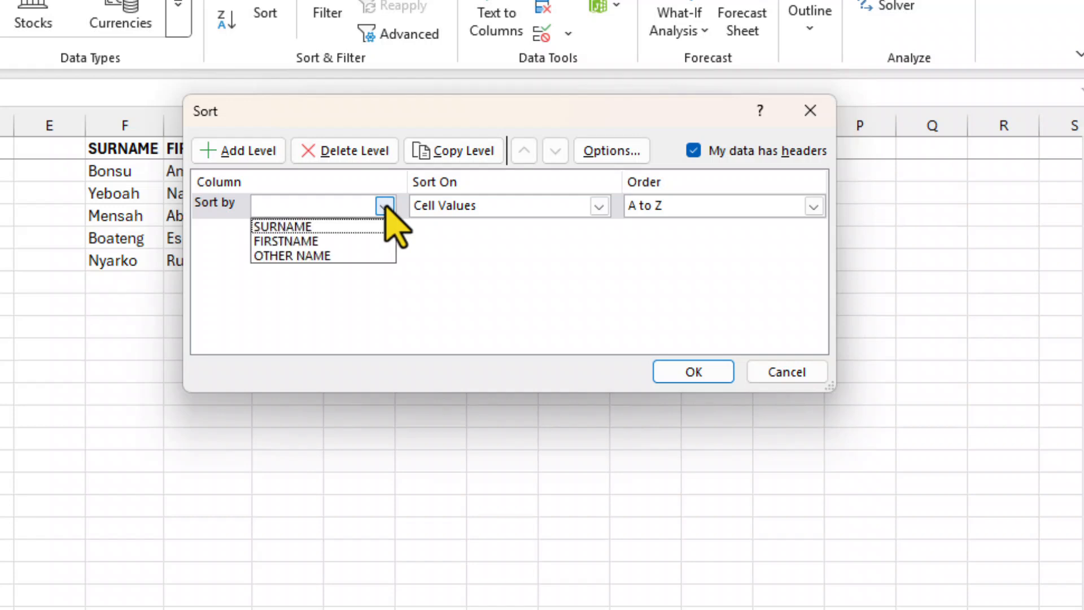
click(290, 229)
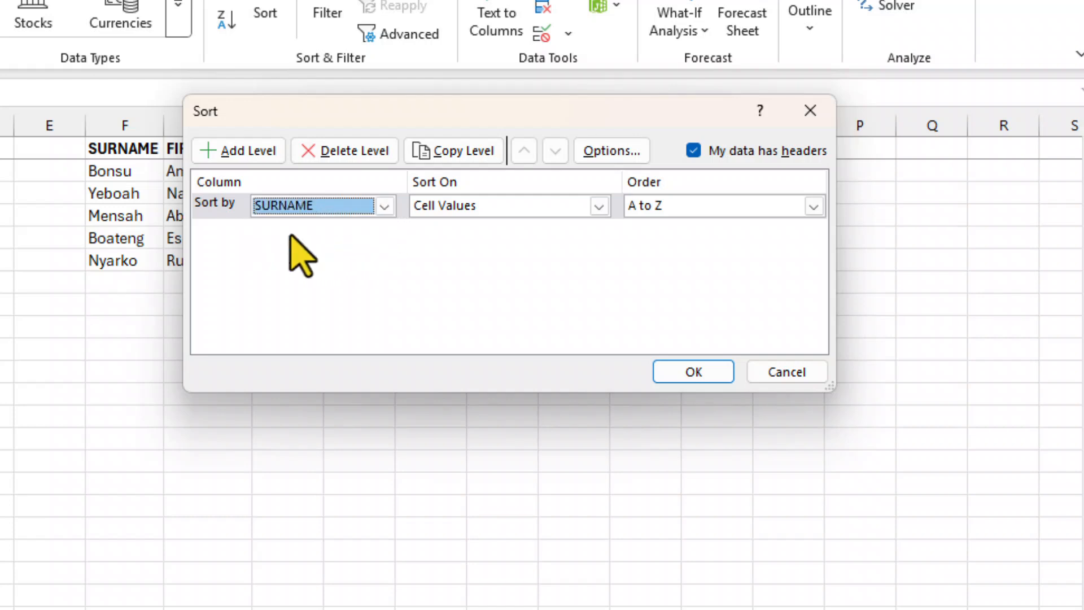
key(Tab)
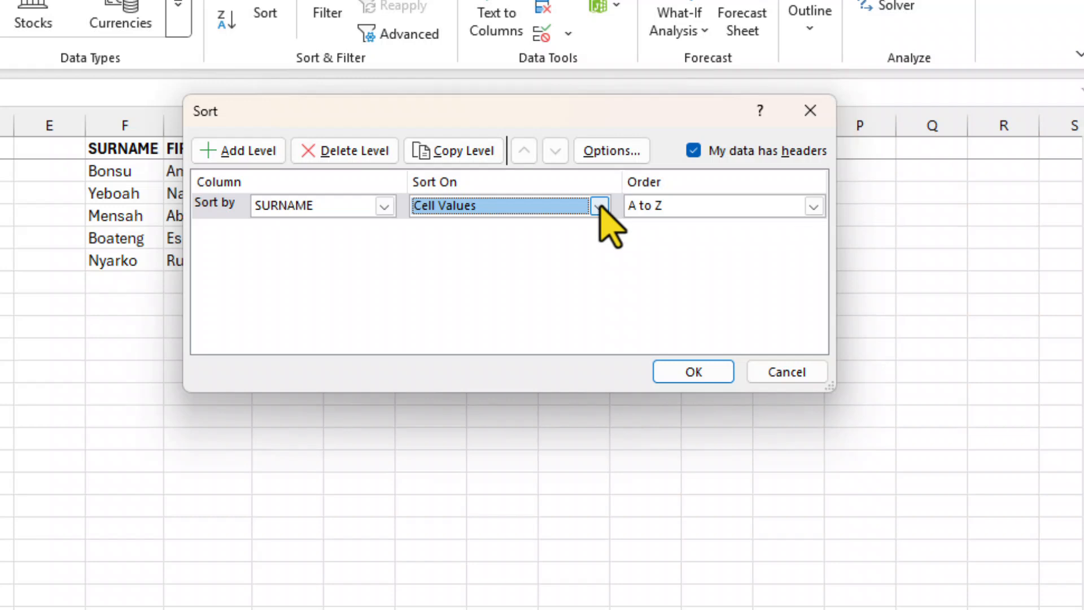
click(599, 206)
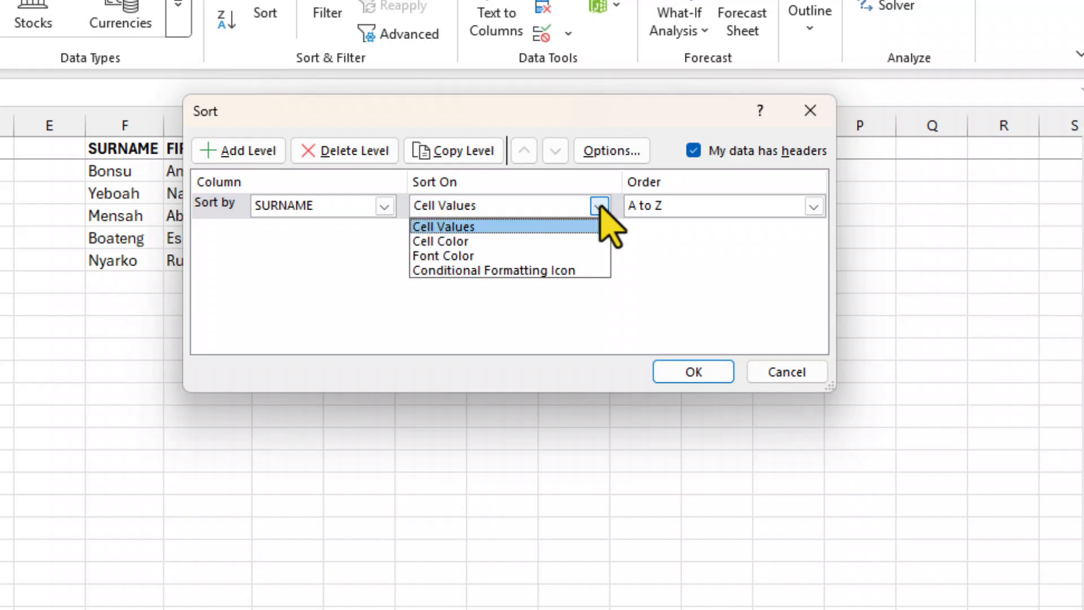
click(443, 226)
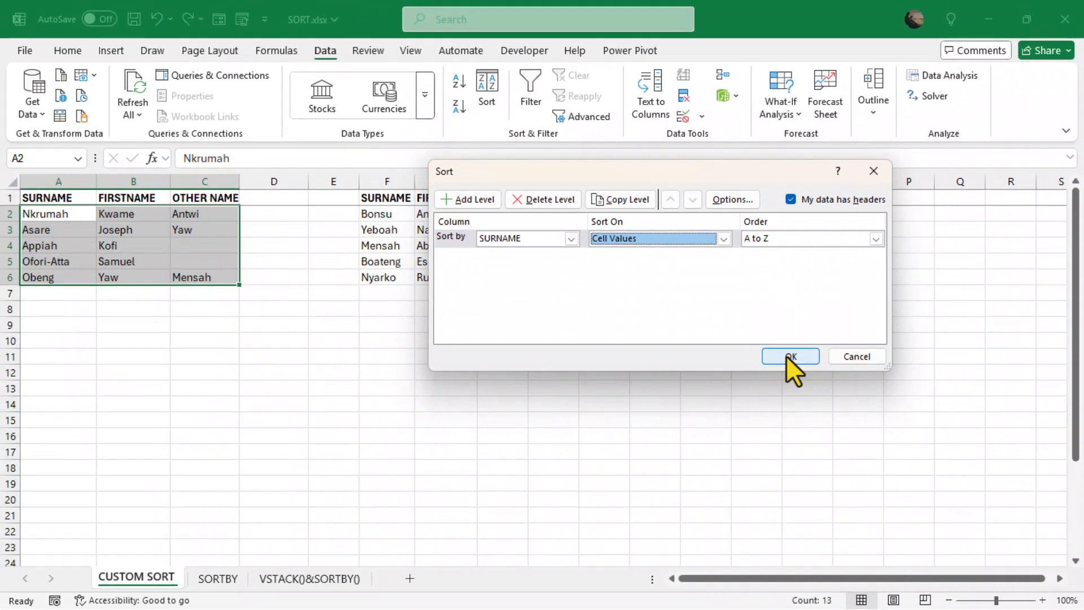
click(790, 356)
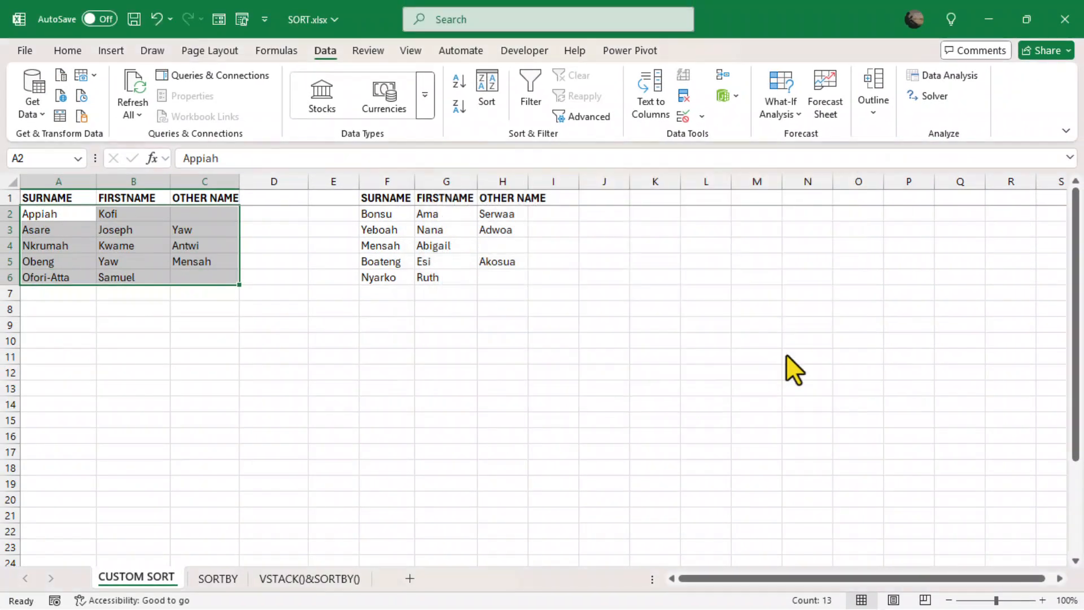
click(79, 347)
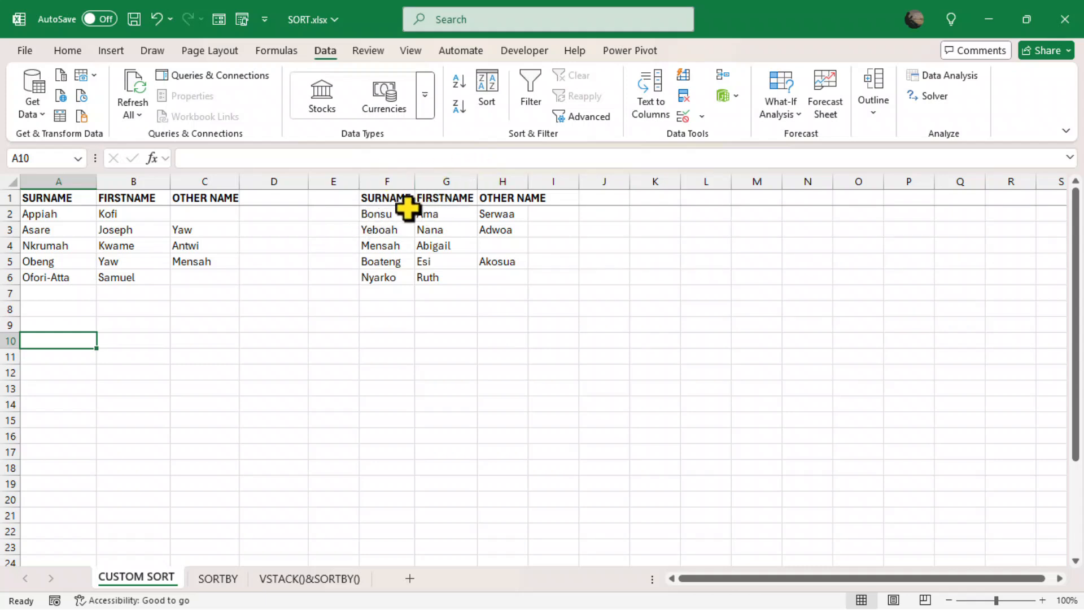
drag(376, 214, 497, 276)
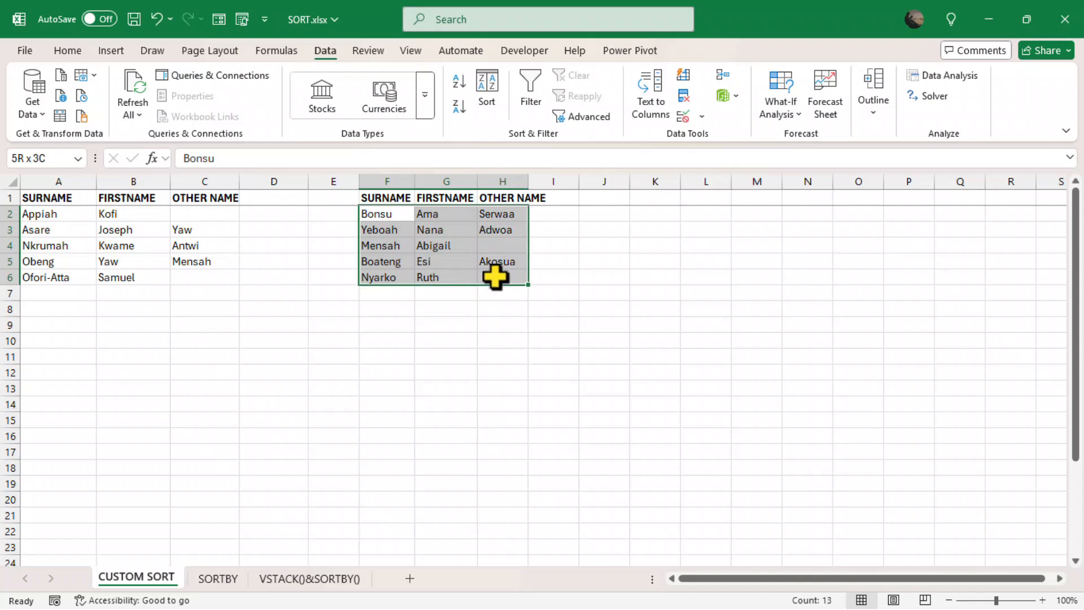
click(67, 51)
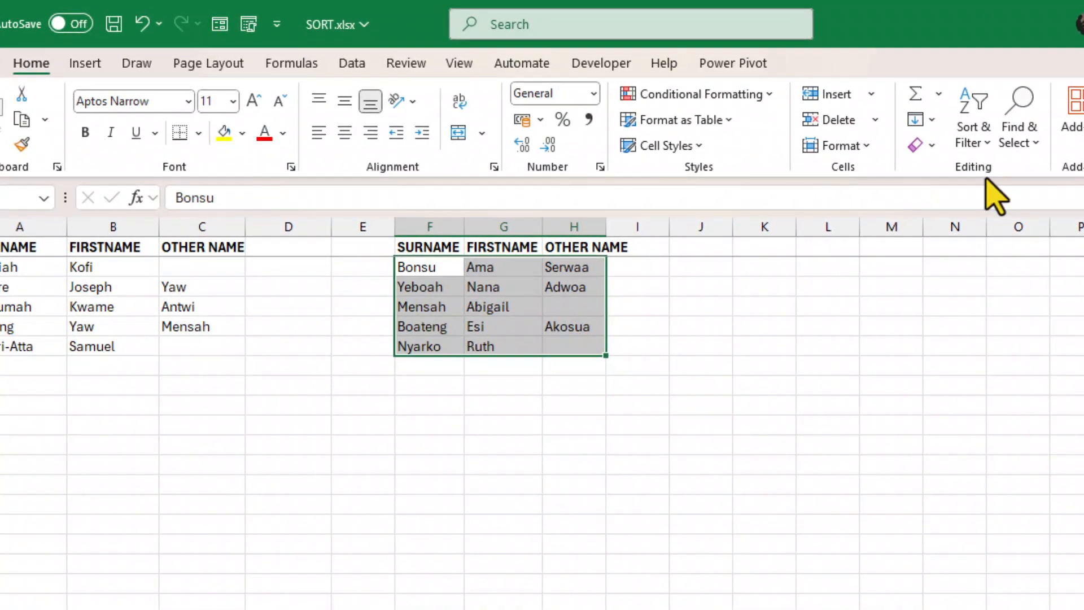
click(975, 120)
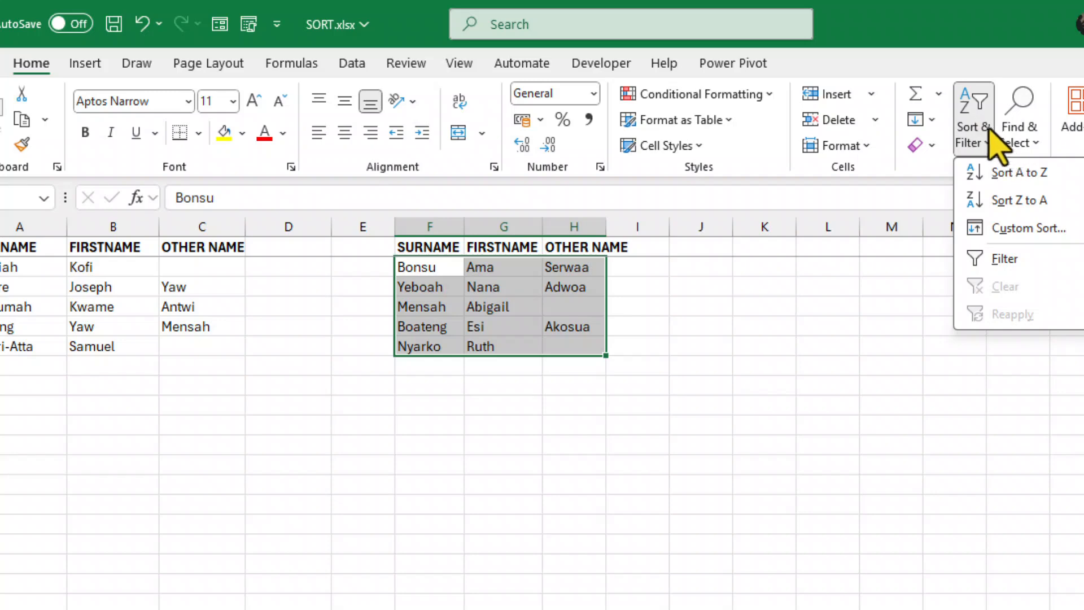
click(1008, 229)
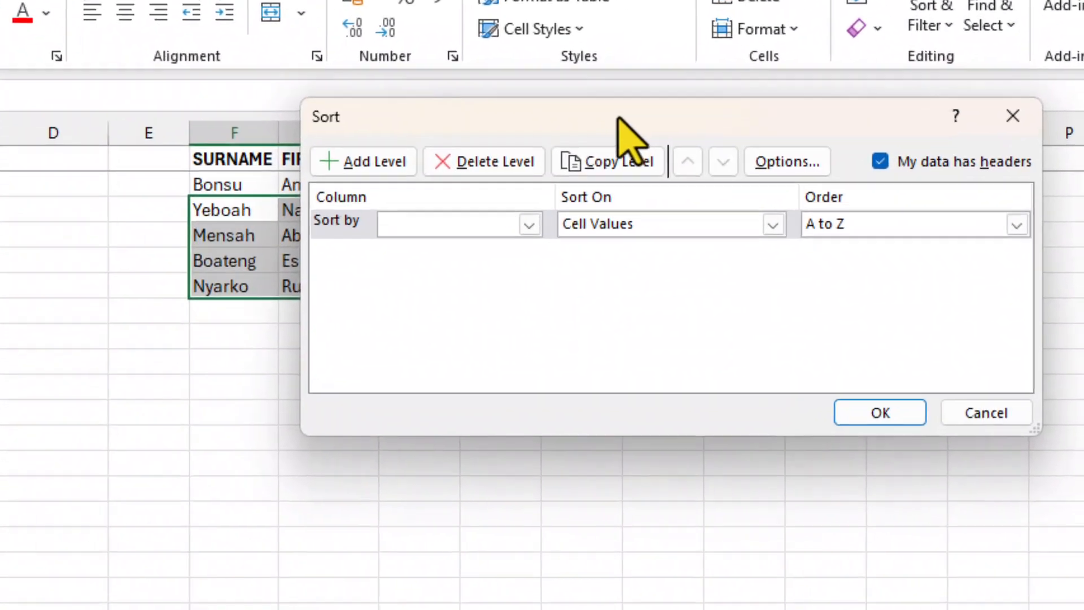
drag(618, 118, 672, 92)
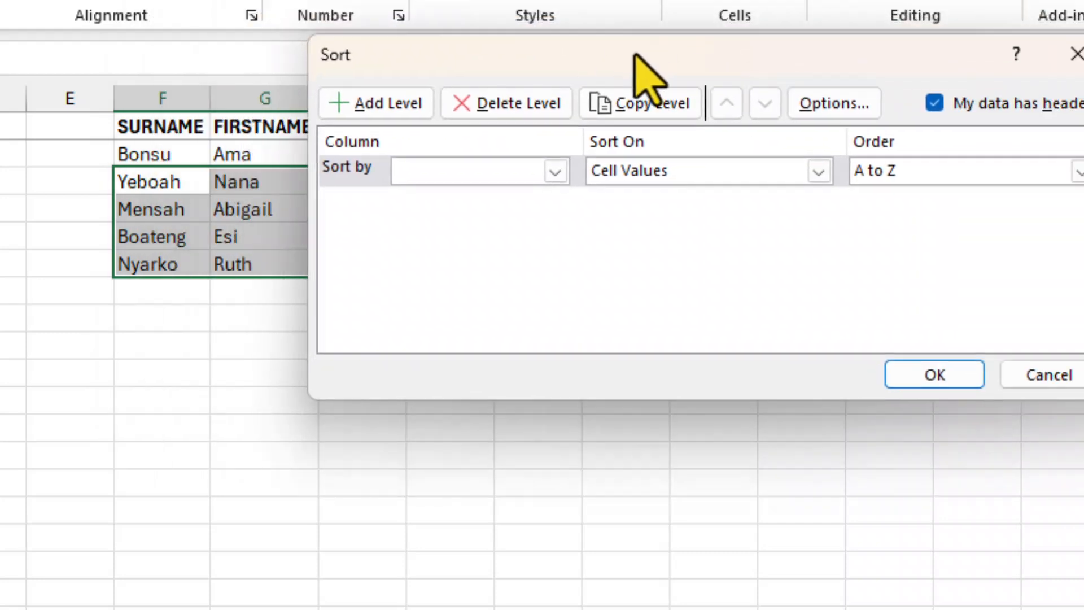
drag(634, 52, 459, 21)
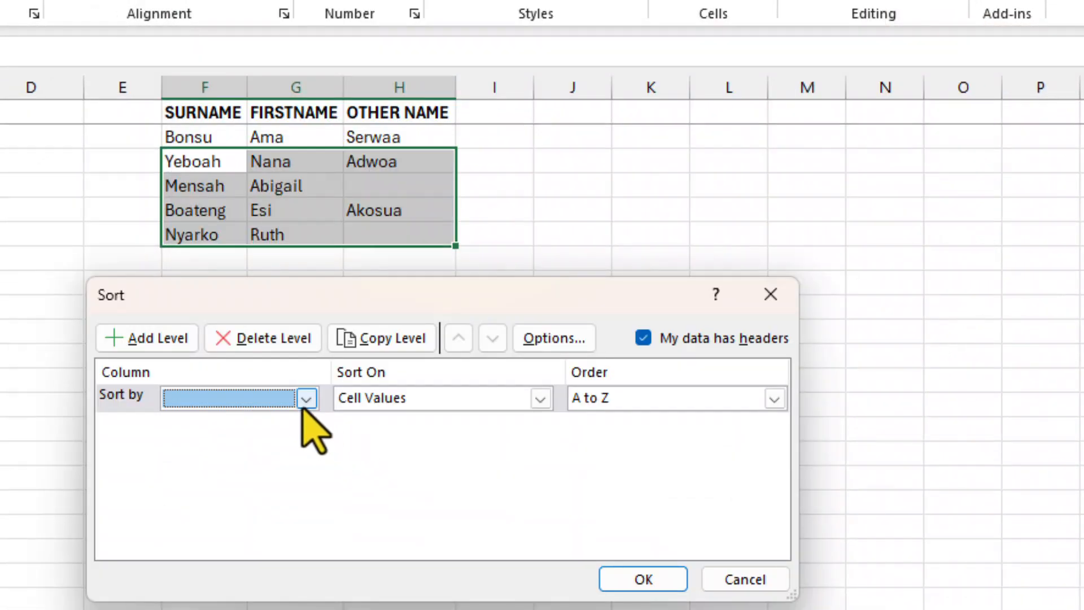
click(306, 399)
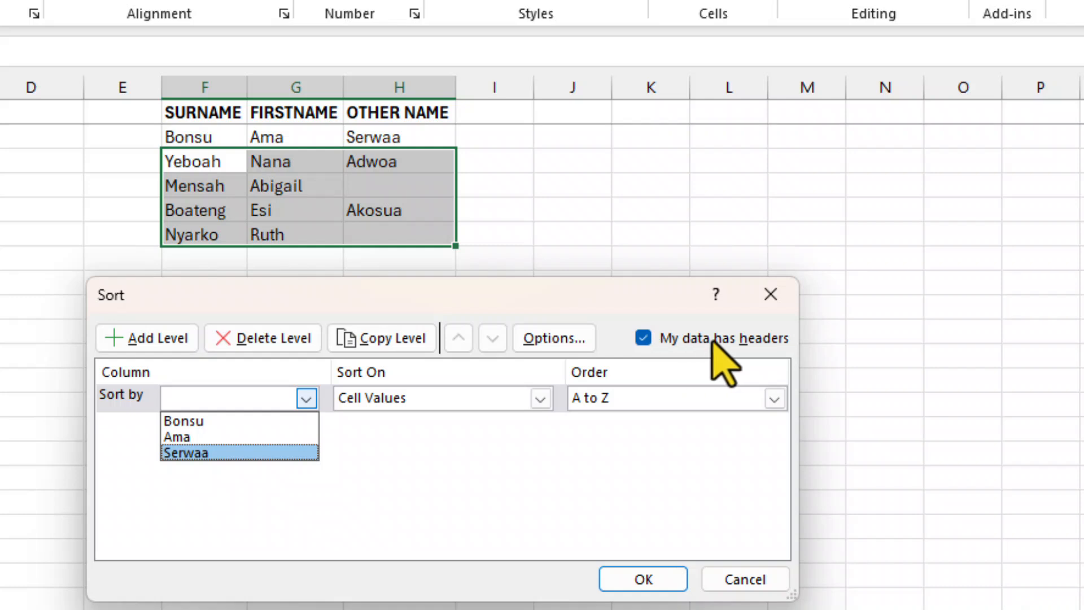
key(Escape)
click(643, 337)
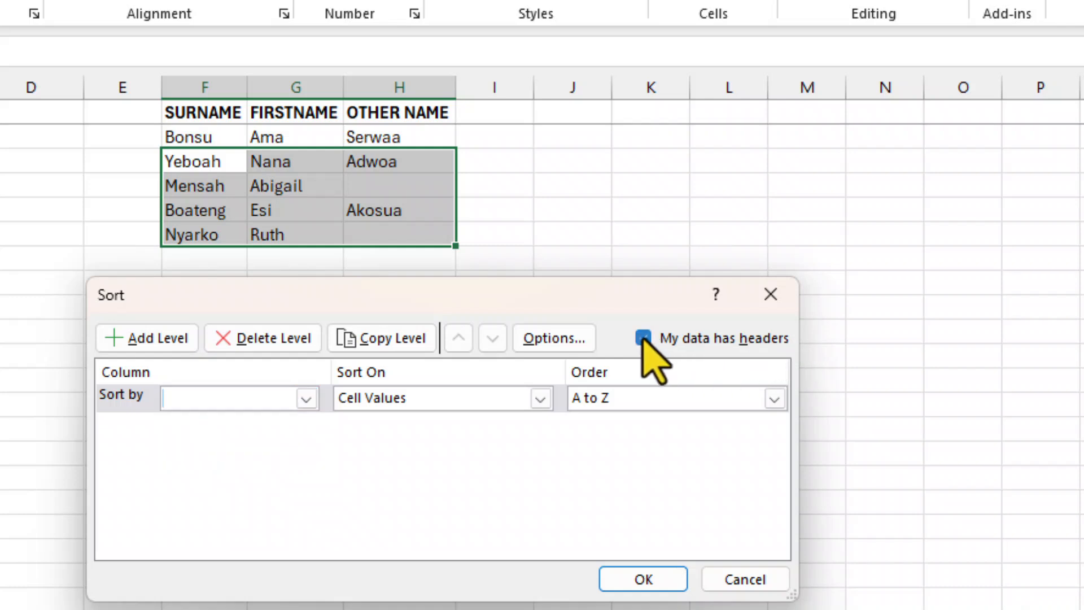
click(307, 399)
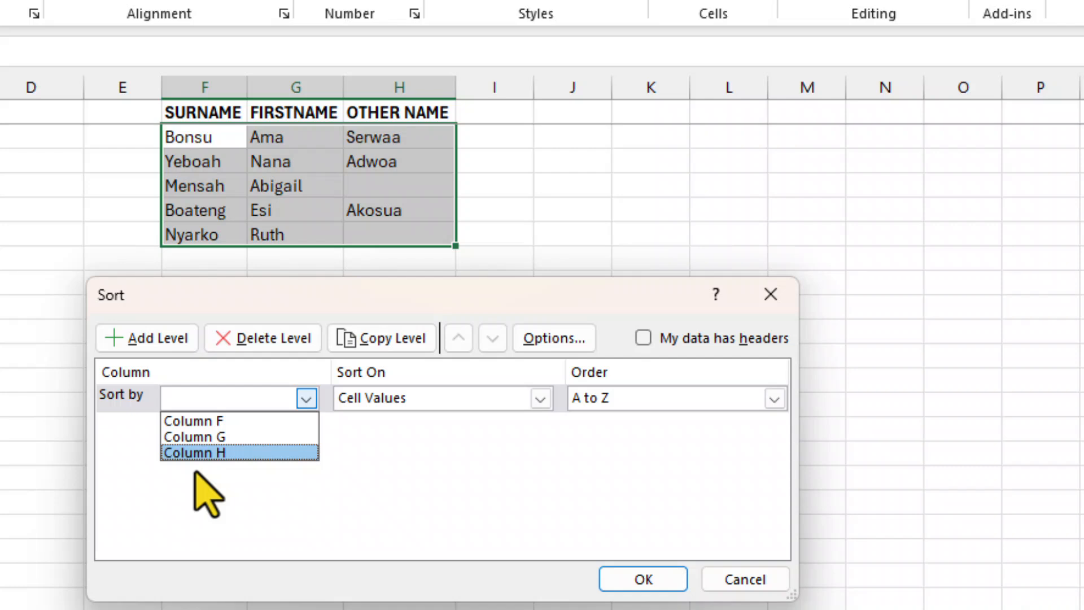
click(751, 582)
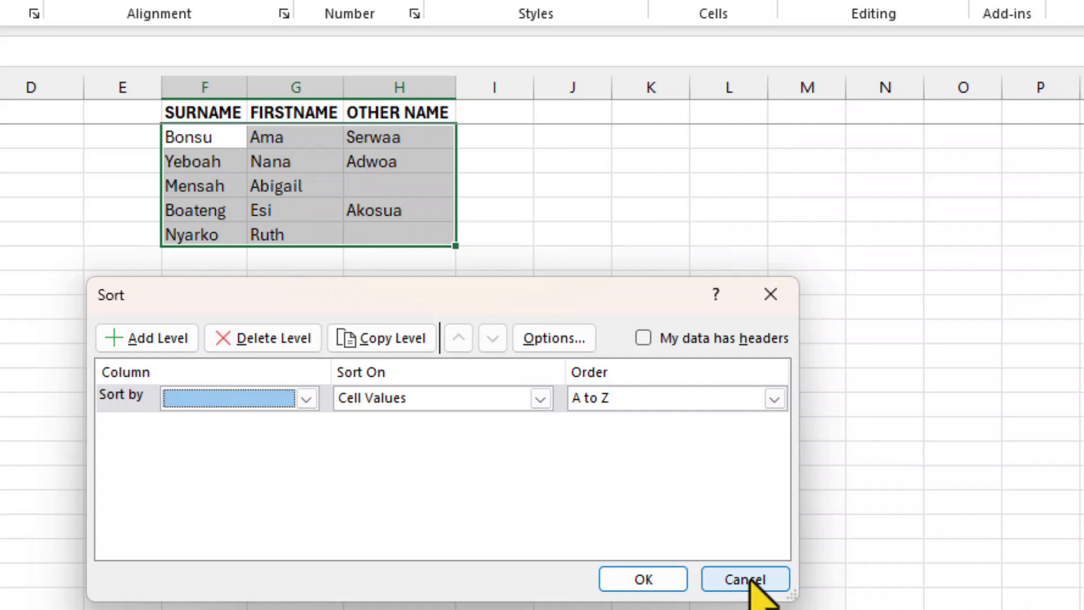
click(745, 580)
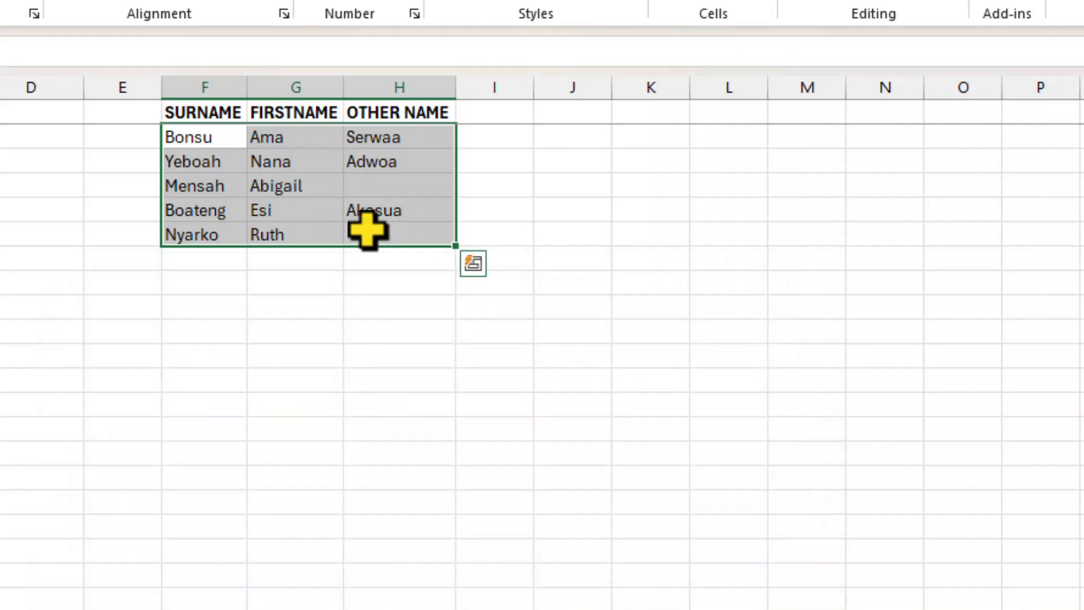
Sort the second name list, F1:H6 with headers, by SURNAME on cell values in A to Z order.
drag(193, 109, 404, 235)
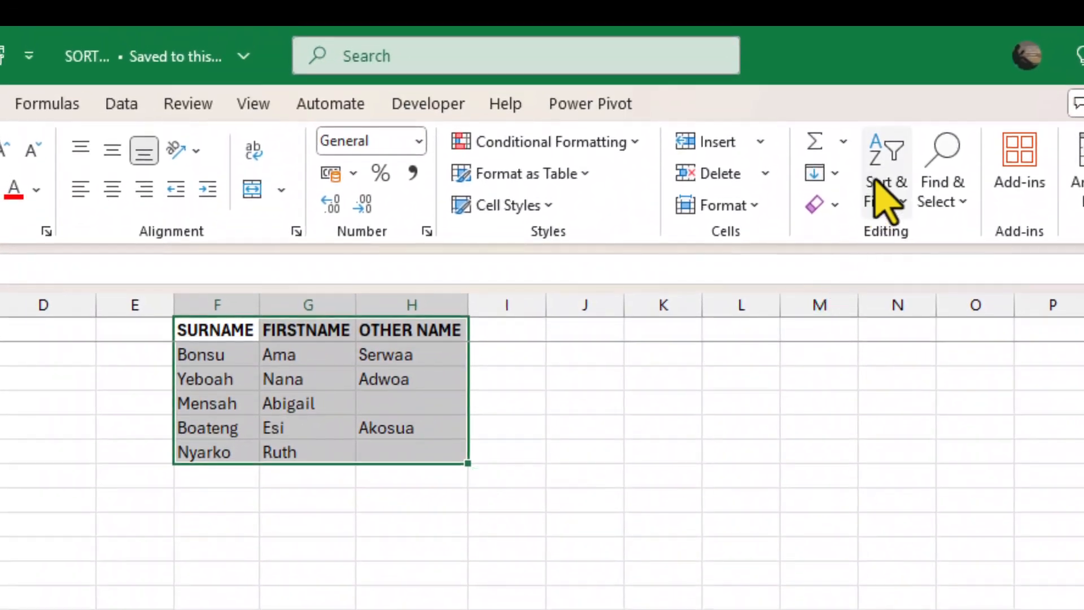
click(881, 186)
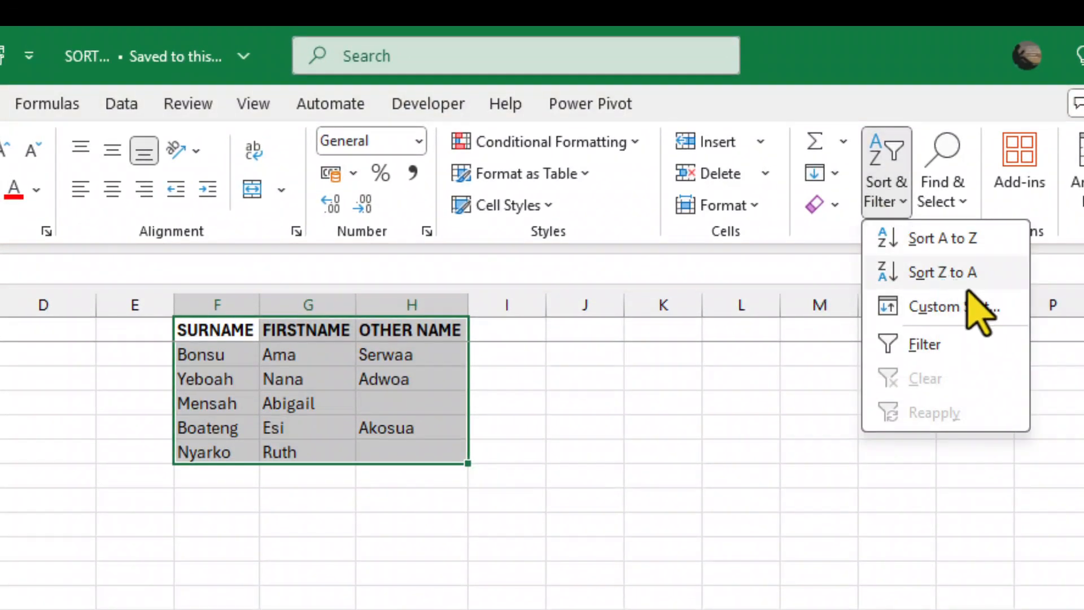
click(963, 308)
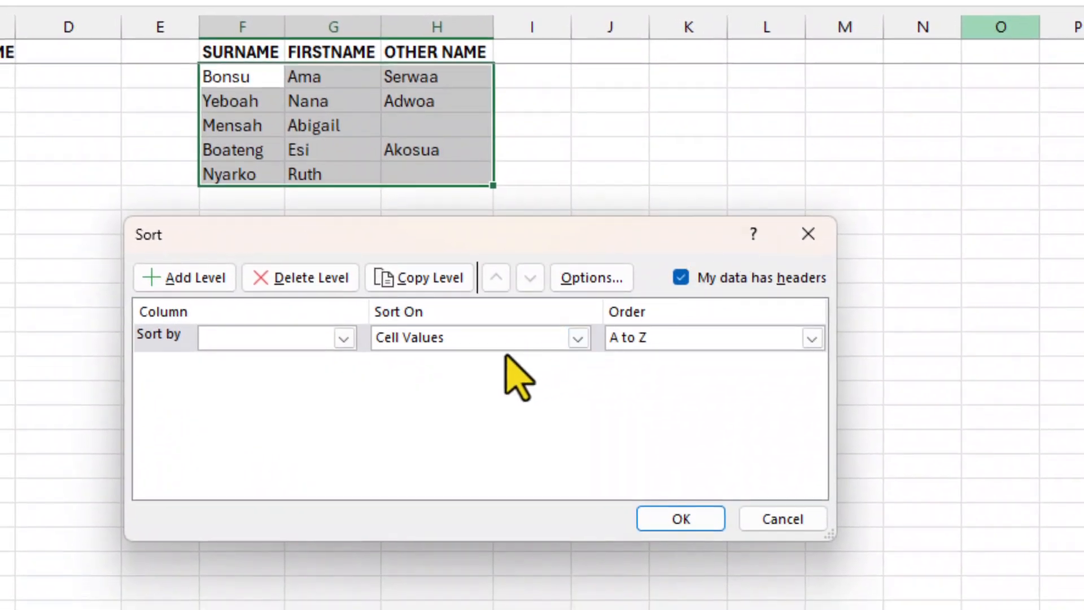
click(344, 337)
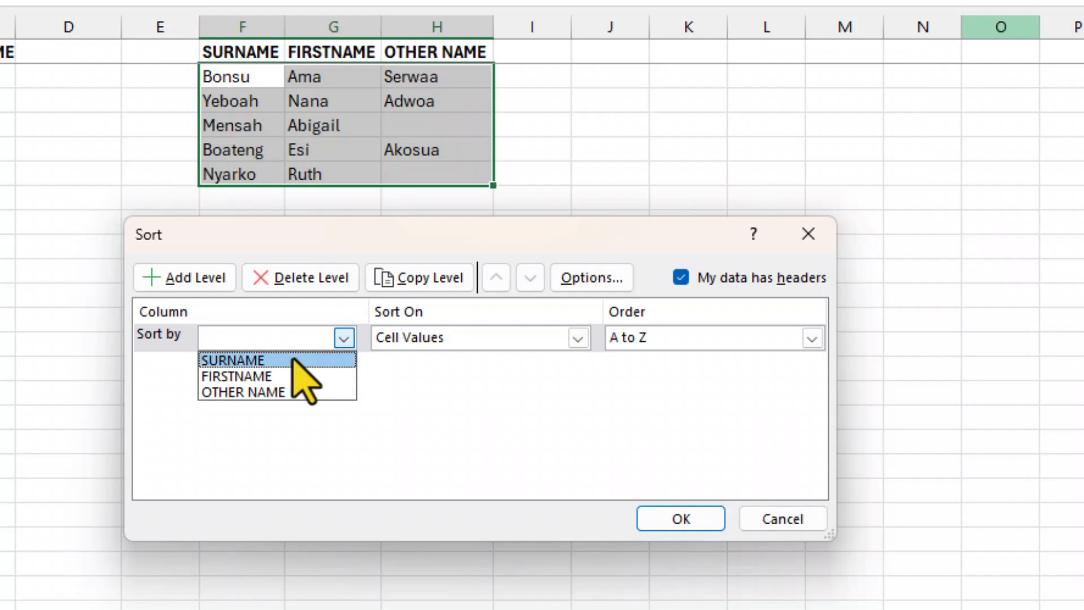
click(257, 361)
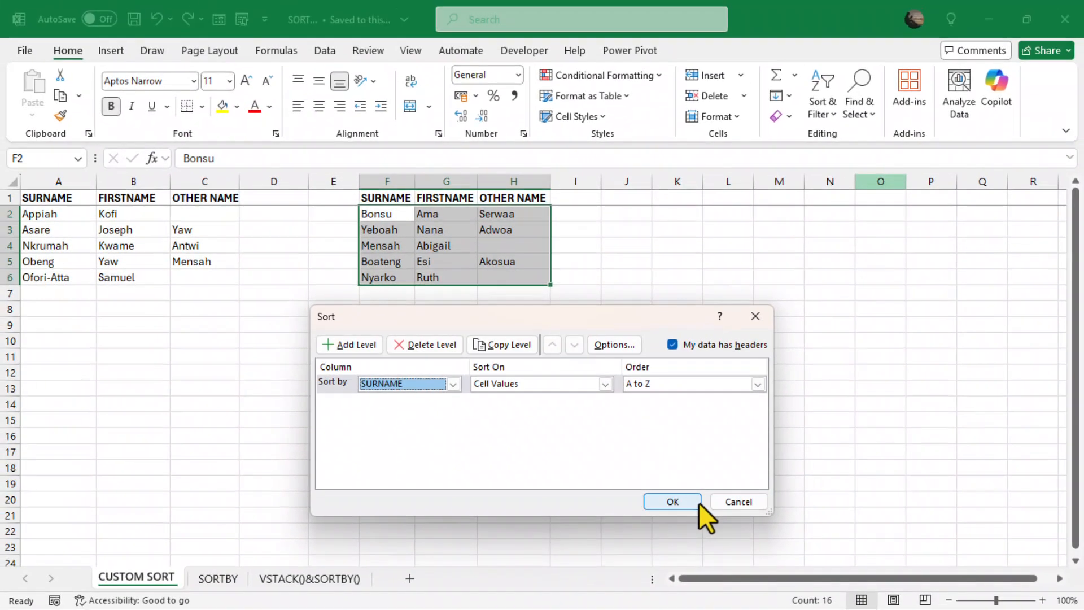
click(676, 500)
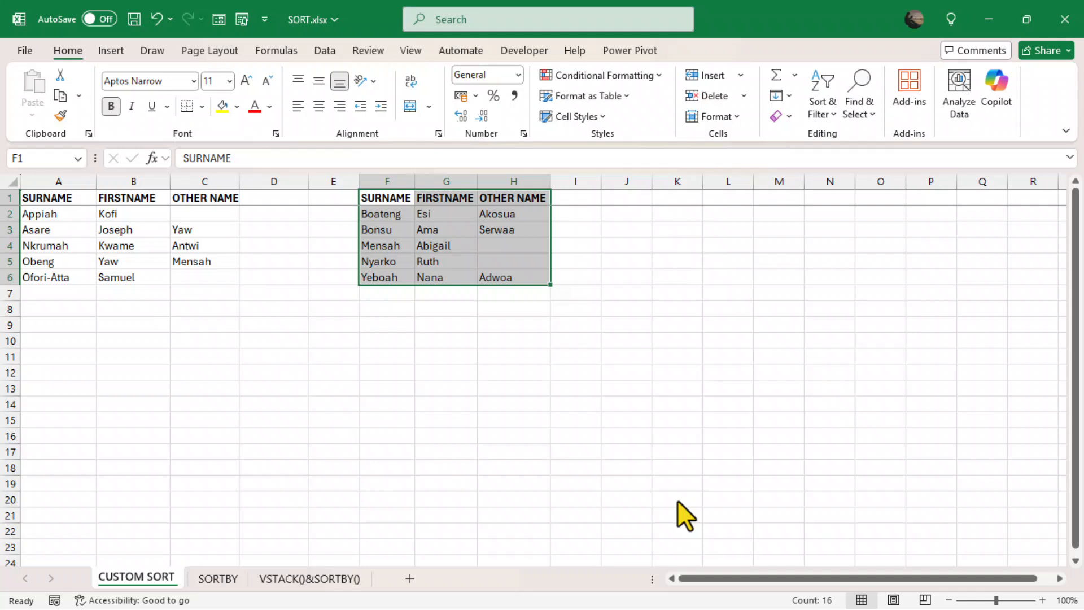
click(453, 425)
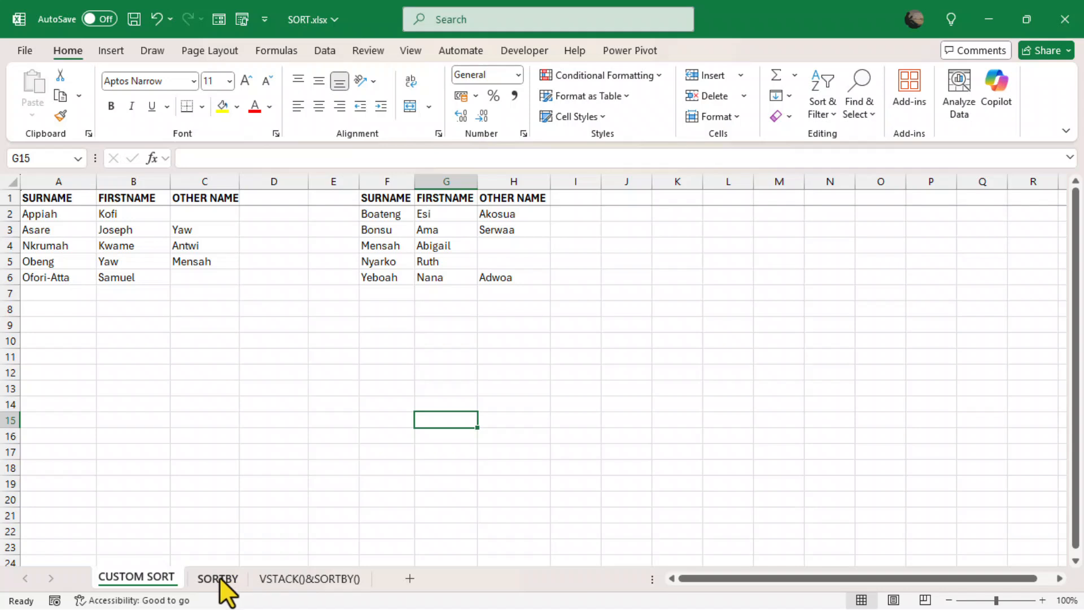
On the SORTBY sheet, begin a SORTBY formula in E3 under BOYS_SORTED LIST with A3:C100 as the array.
click(219, 578)
click(390, 439)
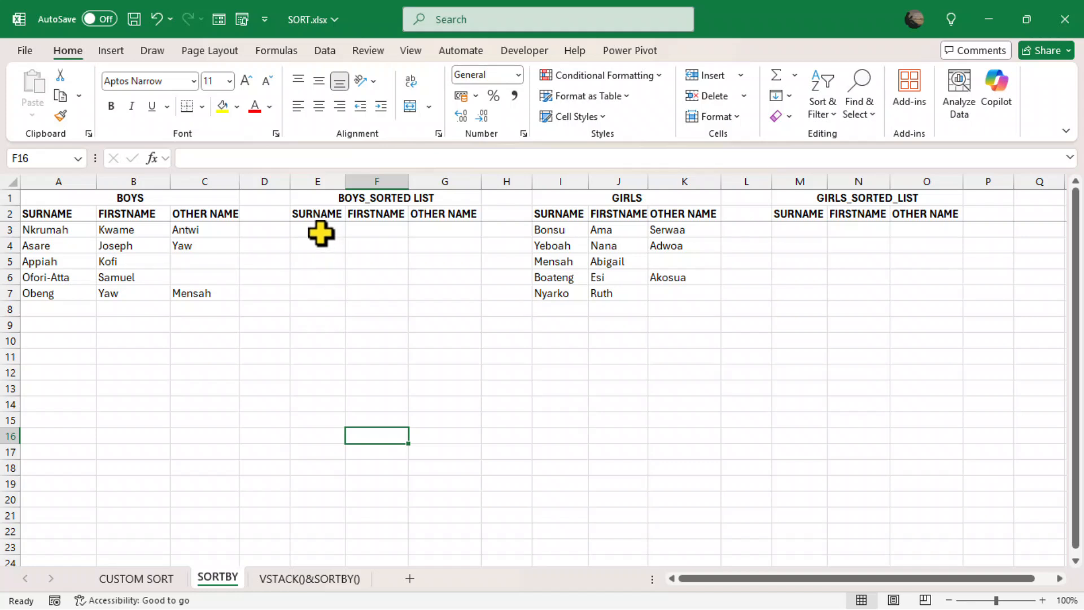
drag(317, 232, 426, 395)
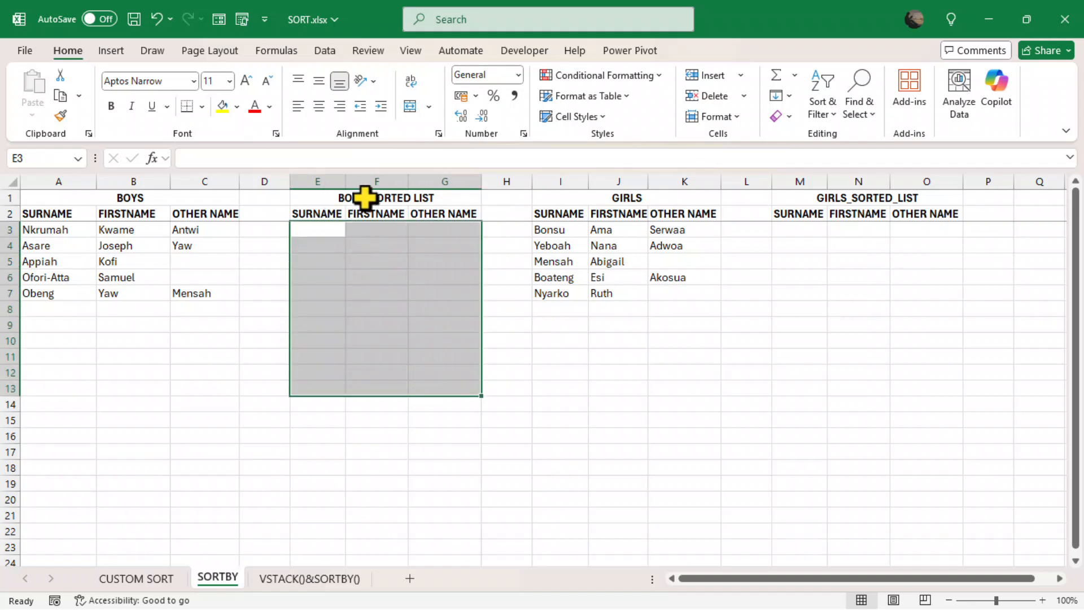
click(389, 465)
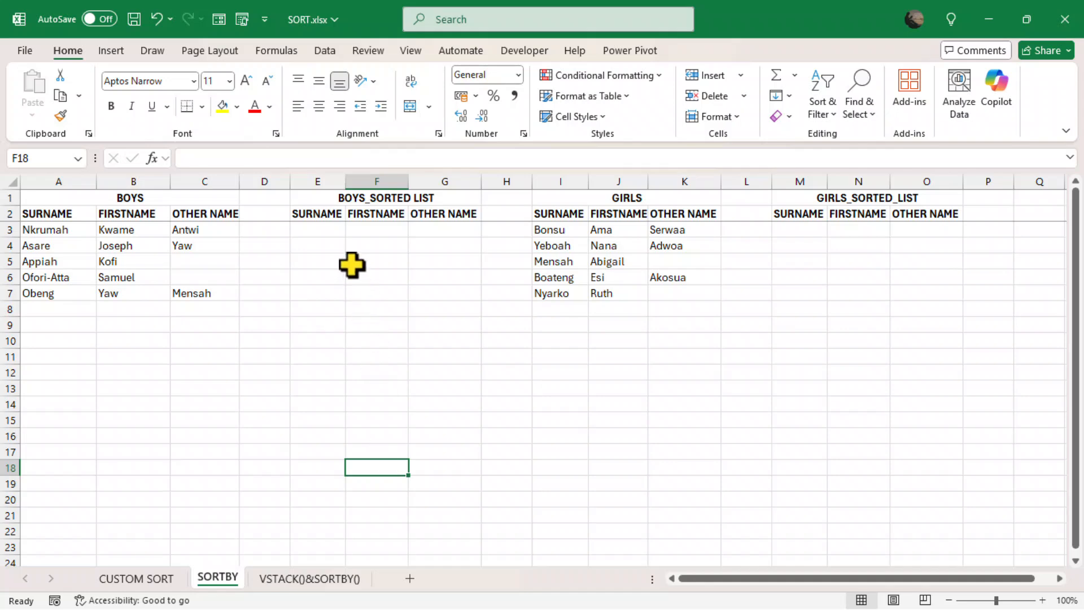
click(311, 231)
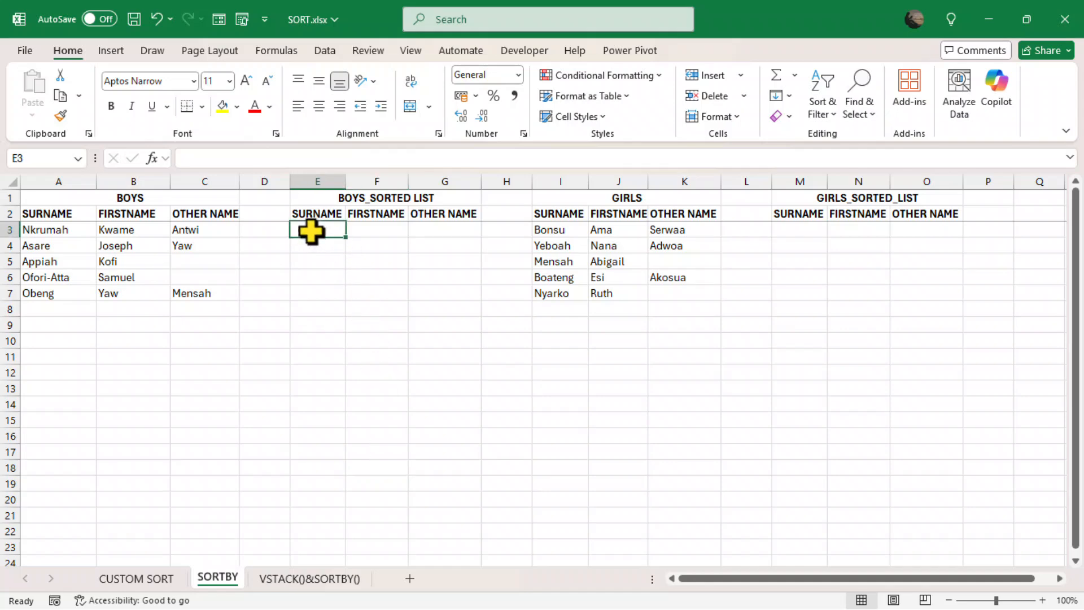
text(=)
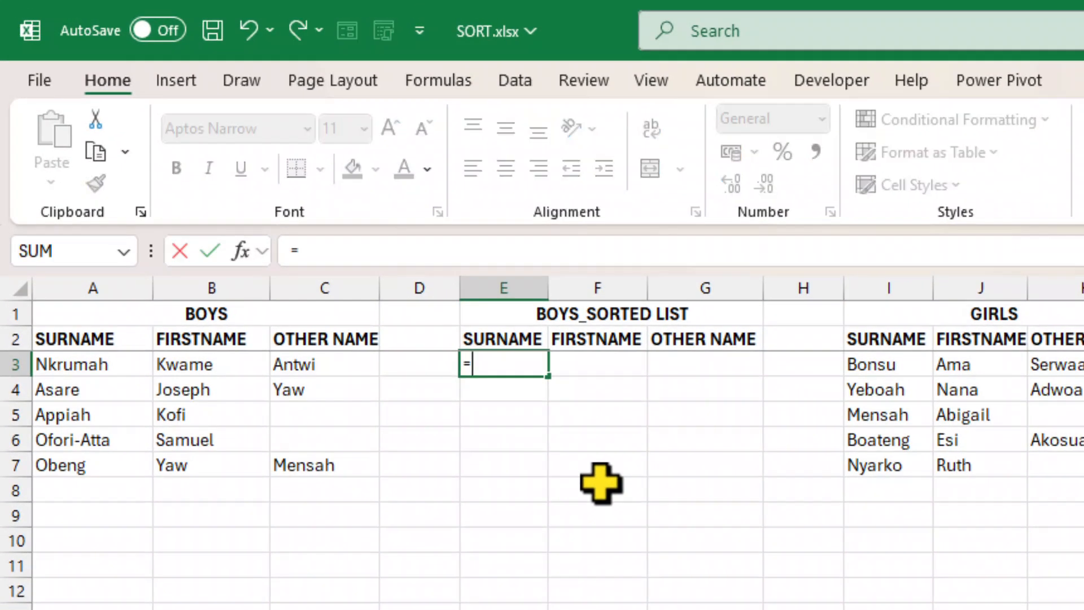
text(SORT)
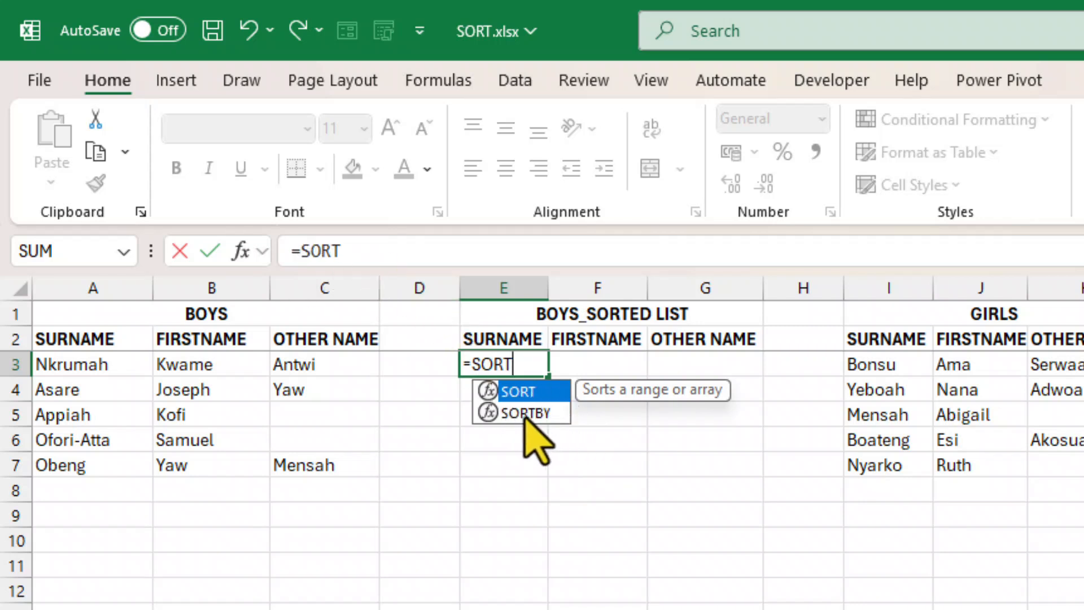
double_click(518, 414)
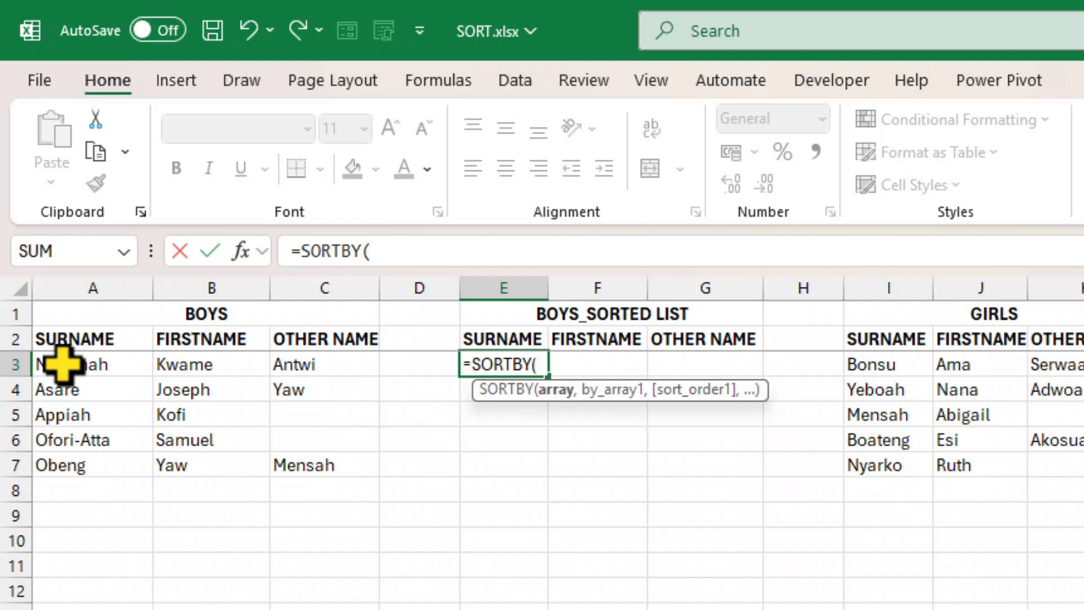
drag(61, 364, 314, 465)
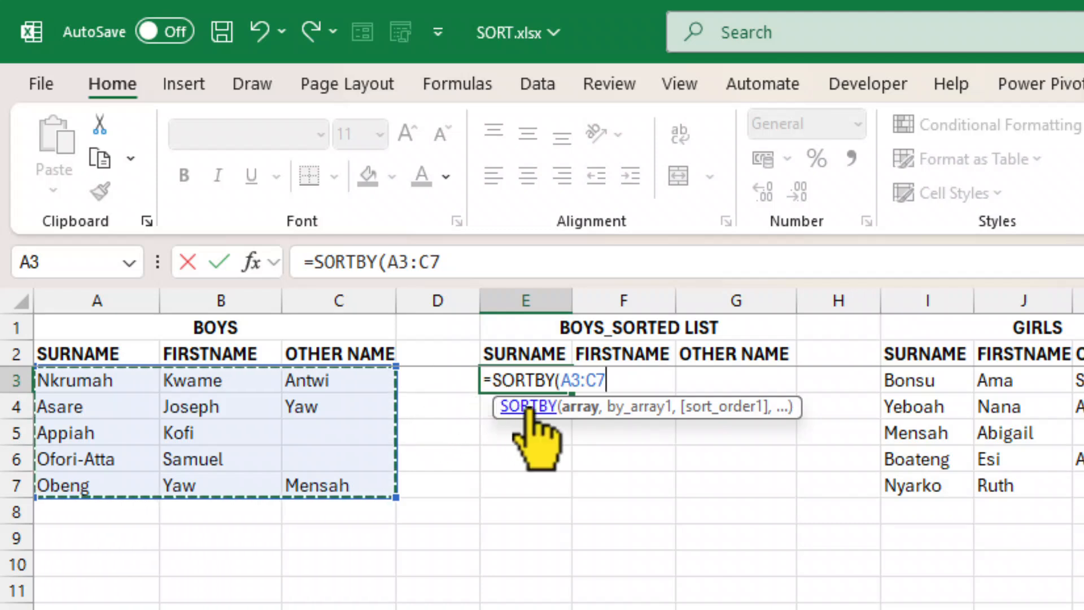
click(447, 261)
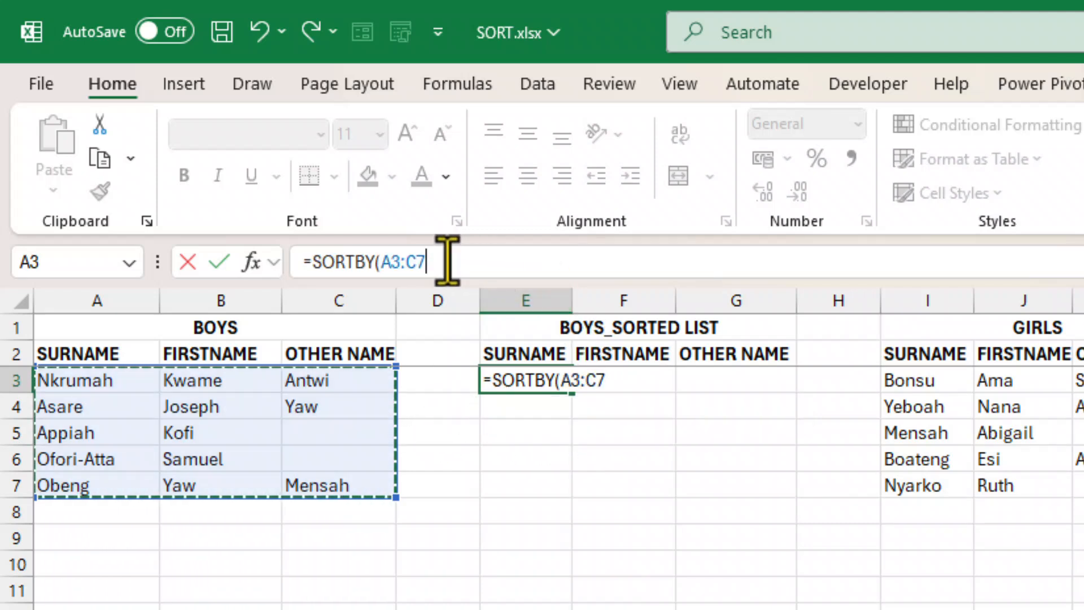
key(BackSpace)
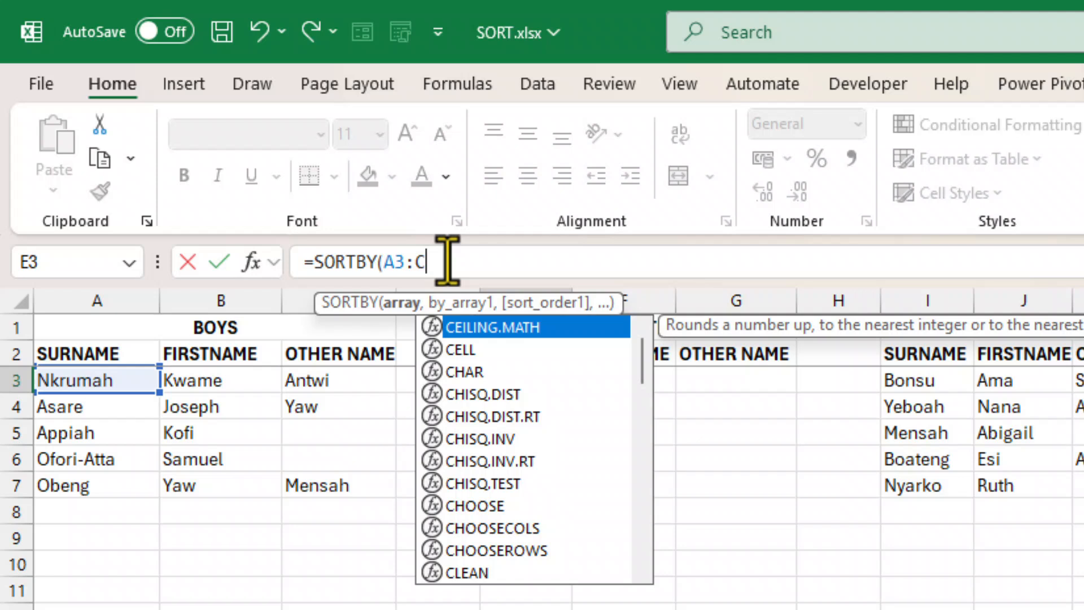
text(100)
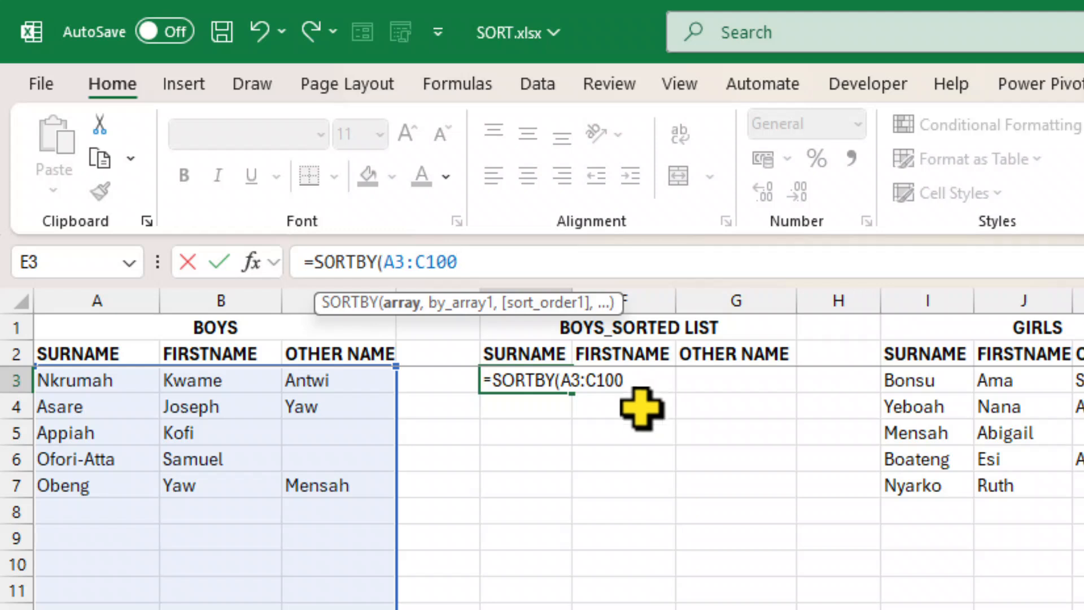
Complete the E3 formula with A3:A100 as the sort-by array and ascending order, giving =SORTBY(A3:C100,A3:A100,1).
text(,)
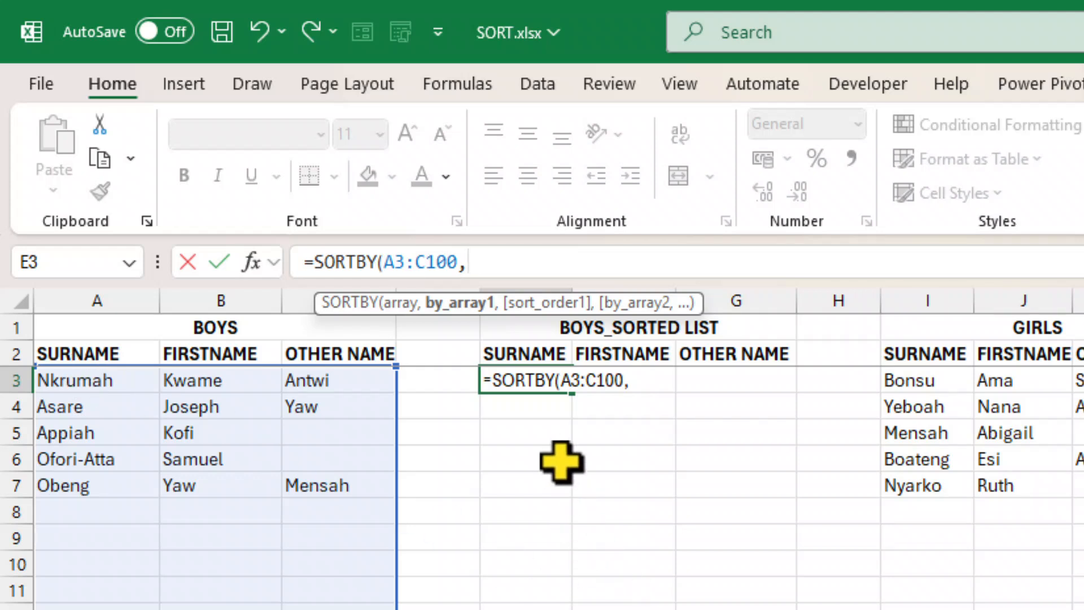
text(A3)
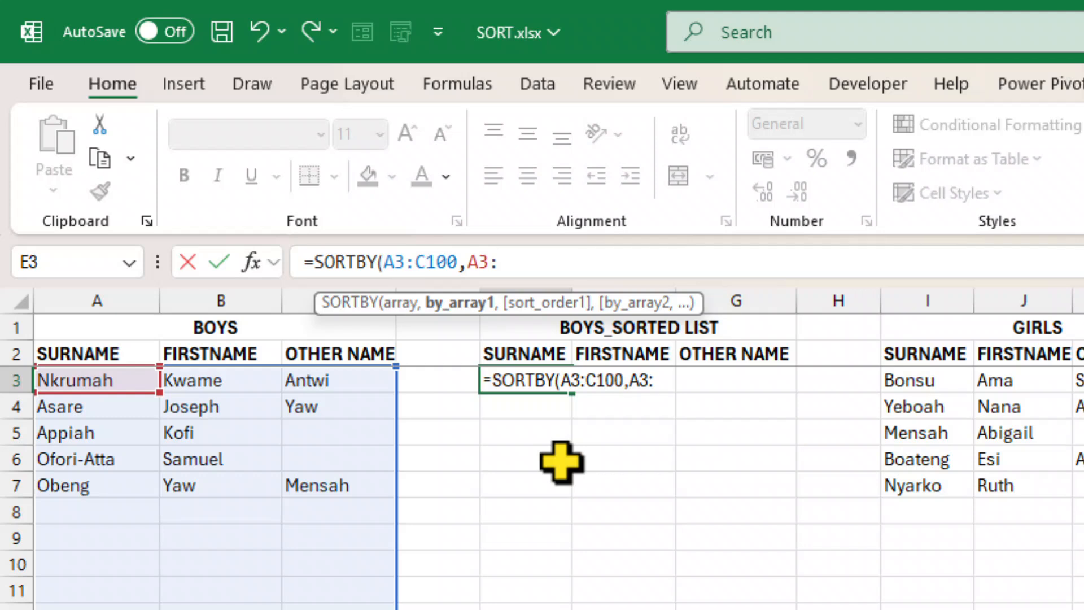
text(:A)
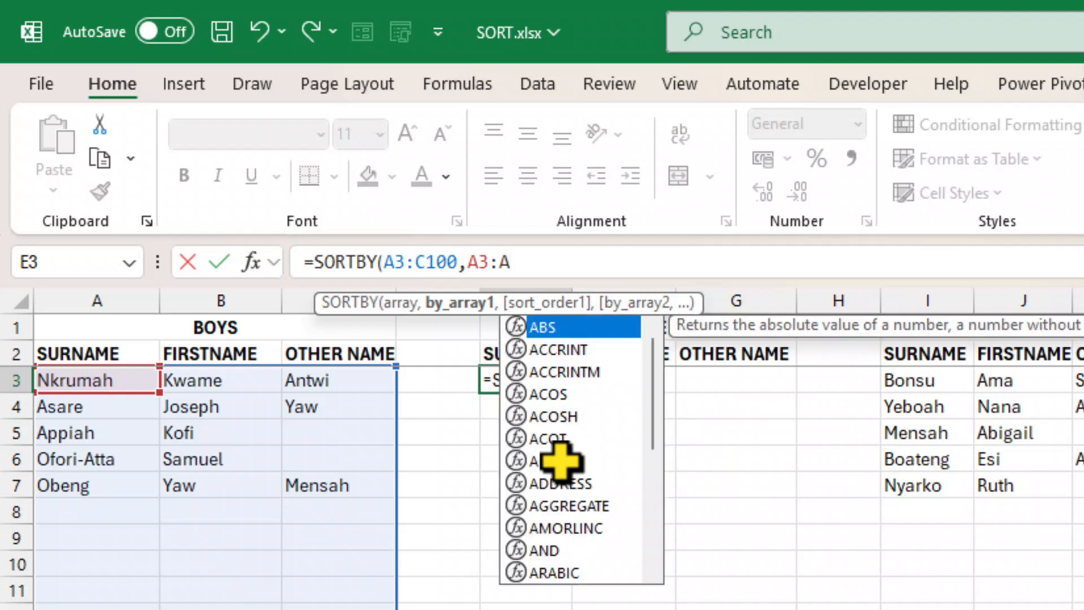
text(100)
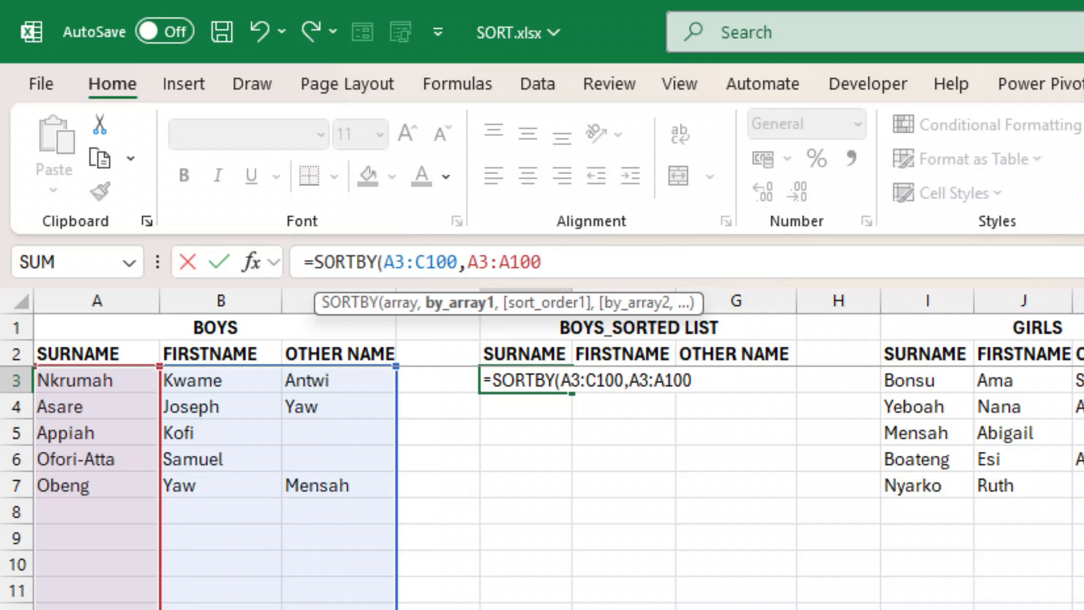
text(,)
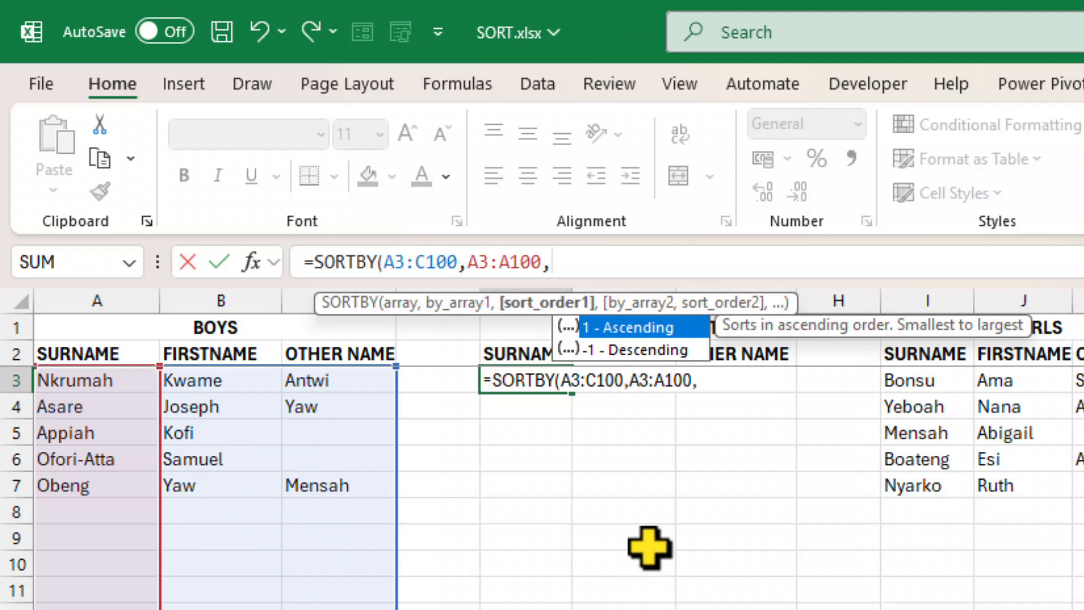
double_click(616, 327)
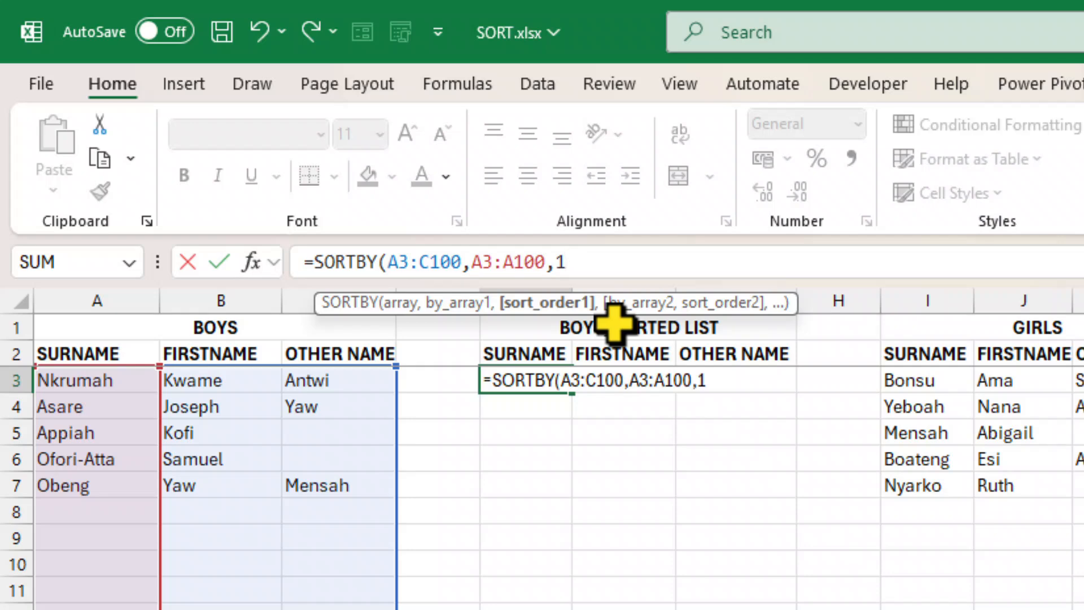
text())
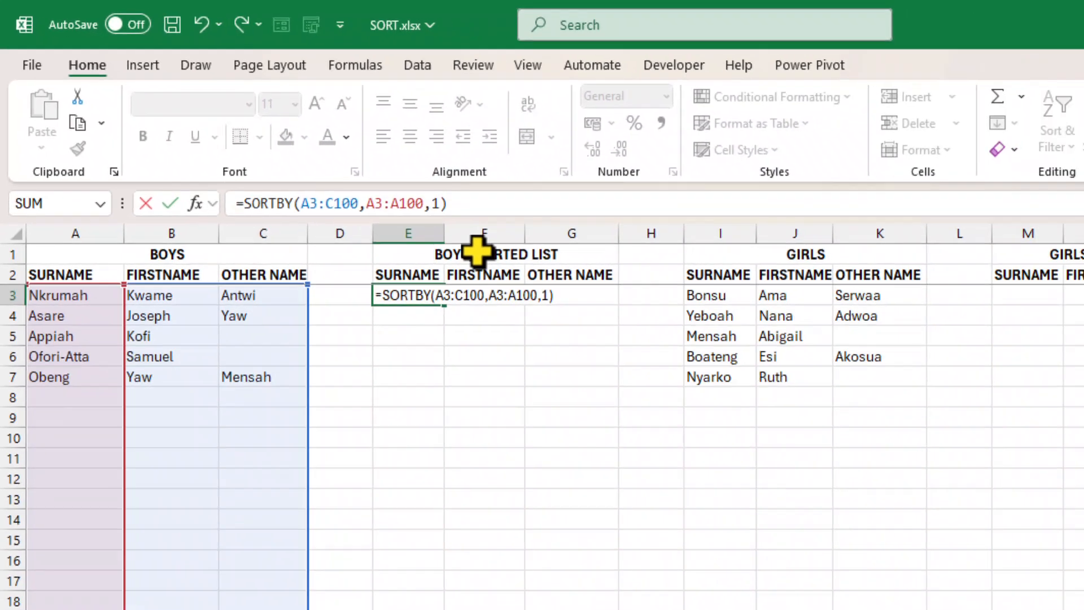
key(Return)
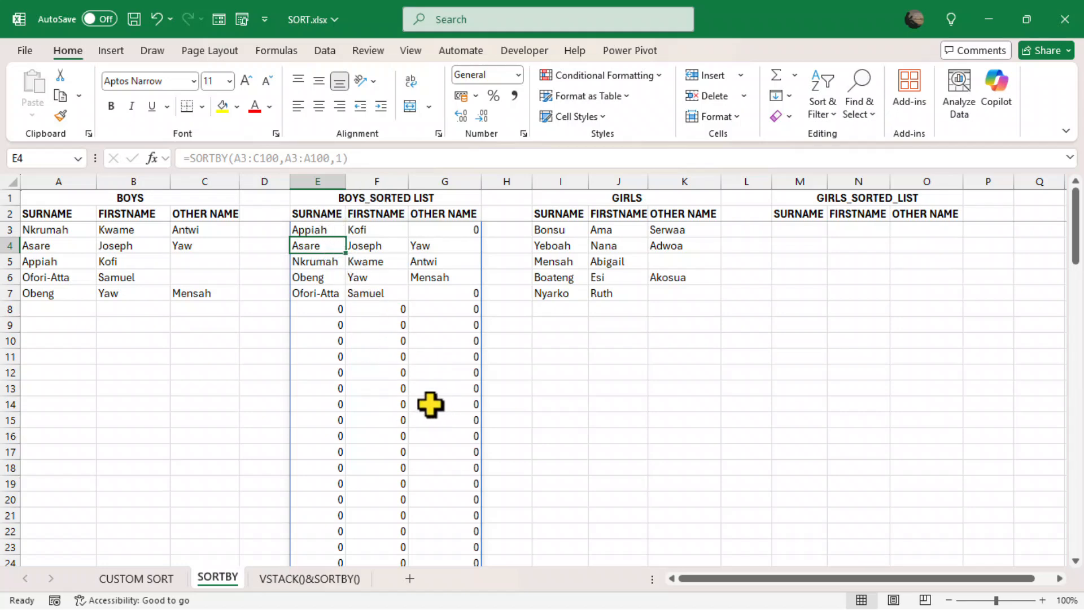
Examine the BOYS_SORTED LIST results against the blank rows and missing other names in the BOYS list.
scroll(431, 404, down, 5)
scroll(431, 405, up, 5)
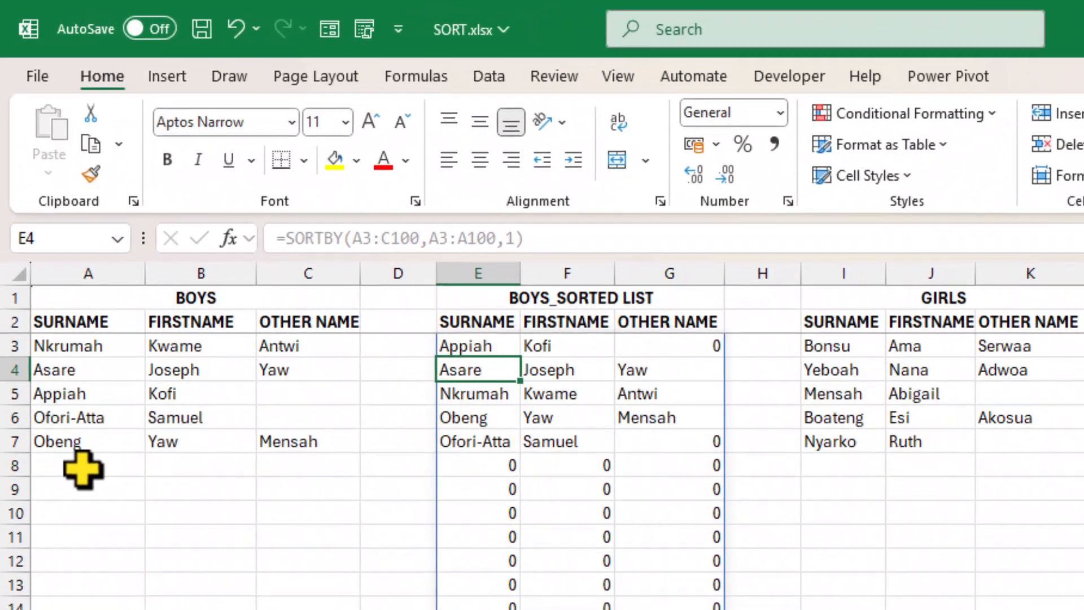
click(83, 468)
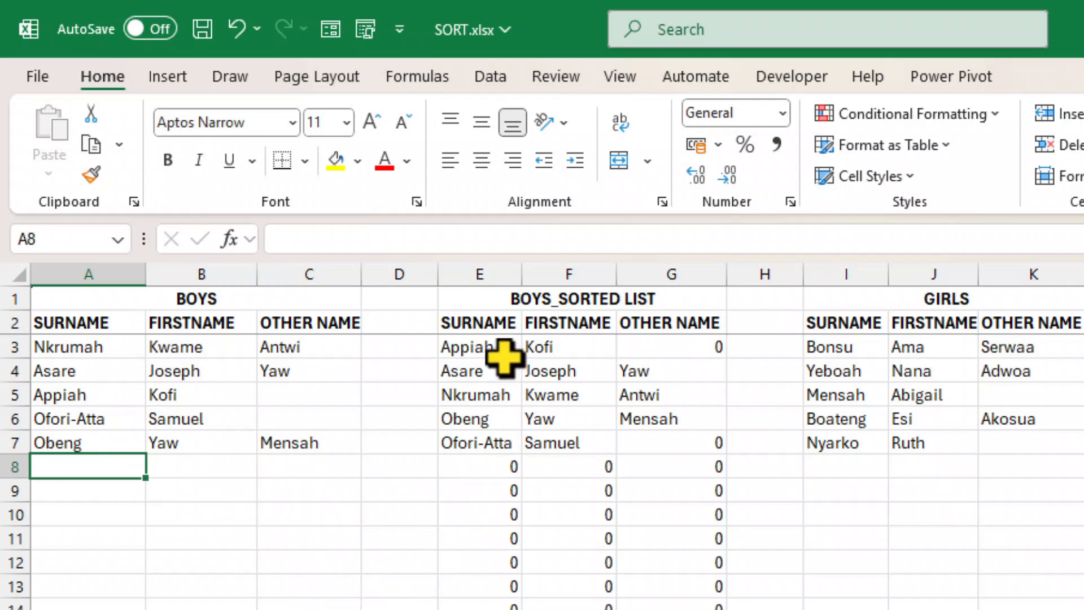
click(466, 348)
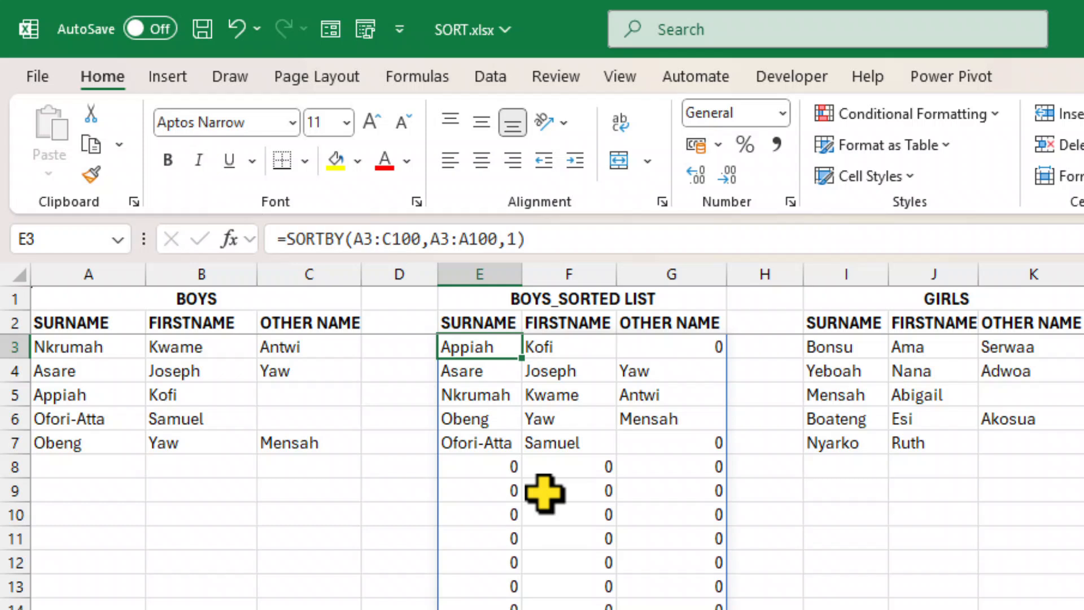
click(111, 477)
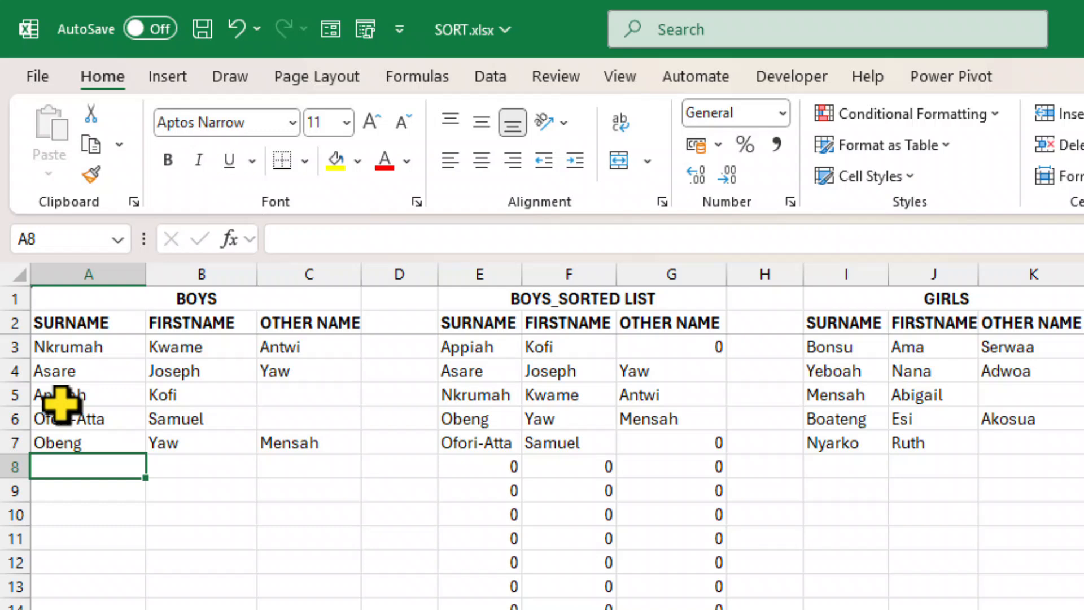
drag(34, 394, 210, 394)
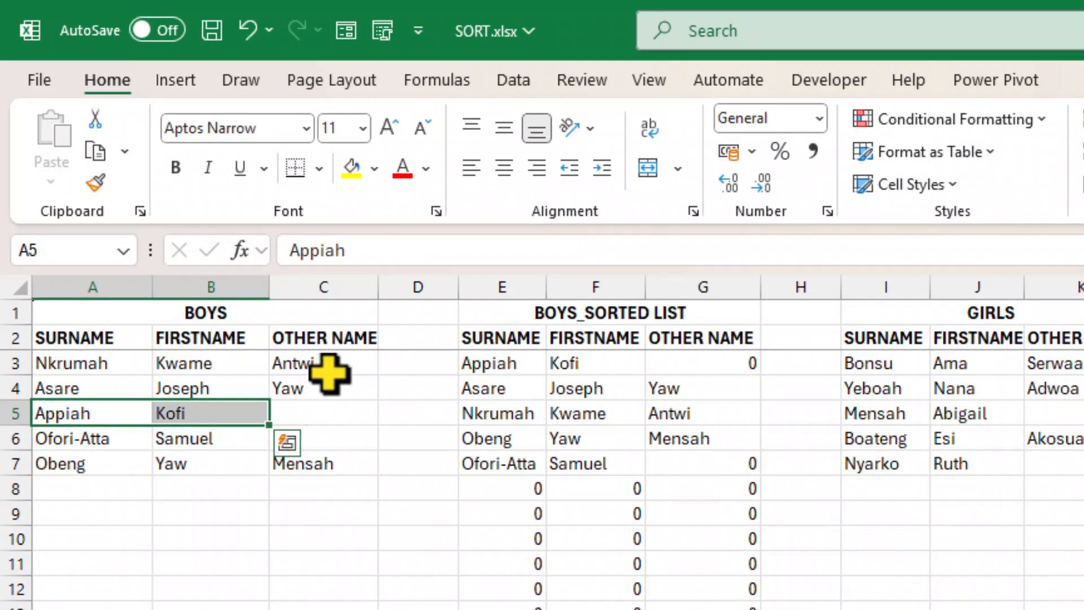
click(302, 417)
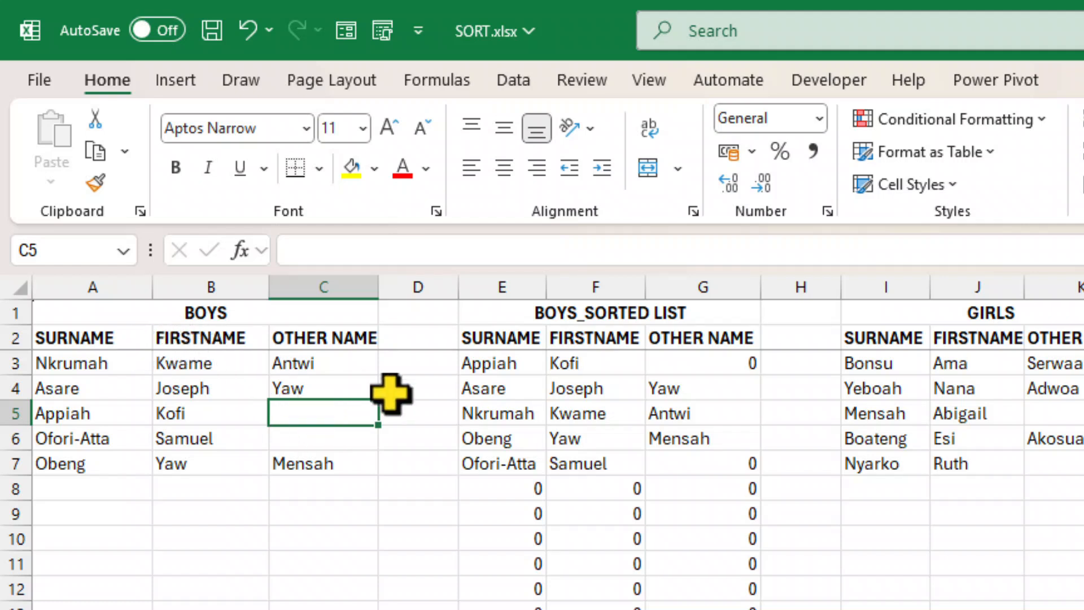
click(697, 358)
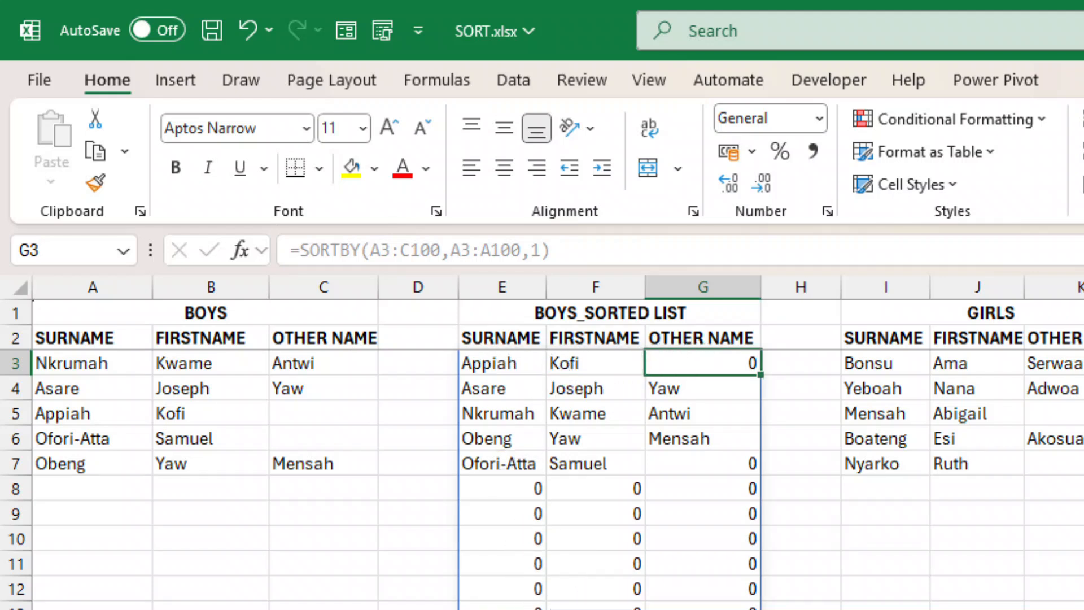
Copy the SORTBY expression from the formula in E3, excluding its equals sign.
double_click(534, 364)
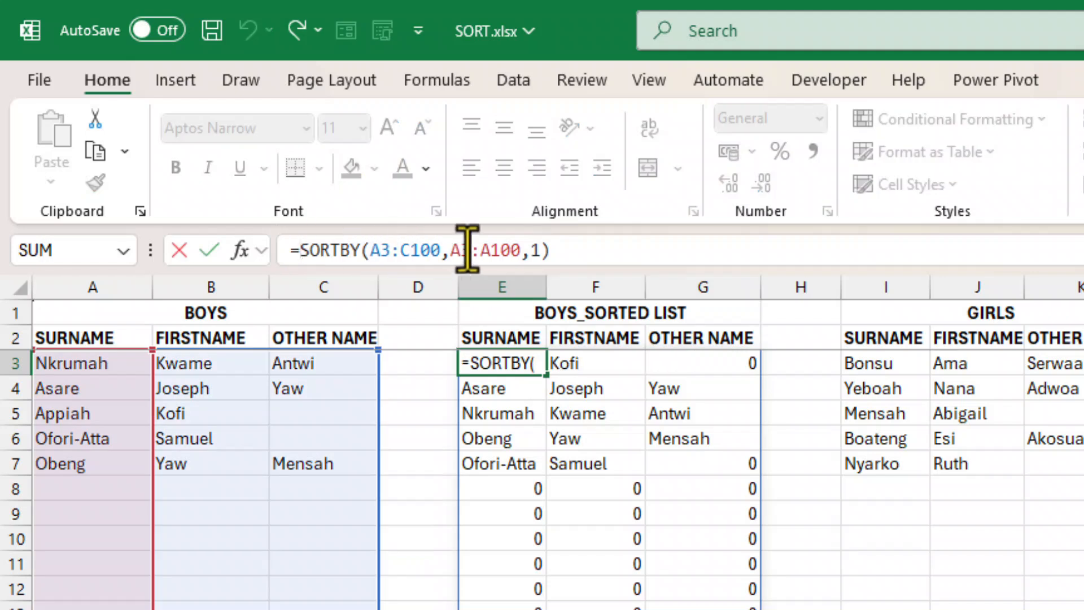
drag(562, 252, 304, 252)
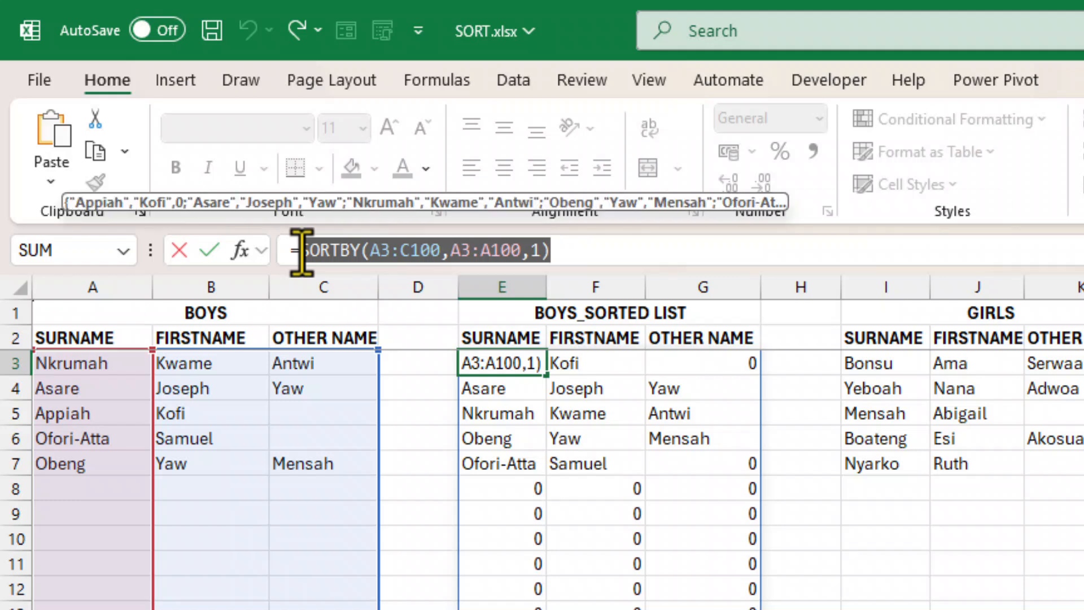
key(Return)
click(509, 361)
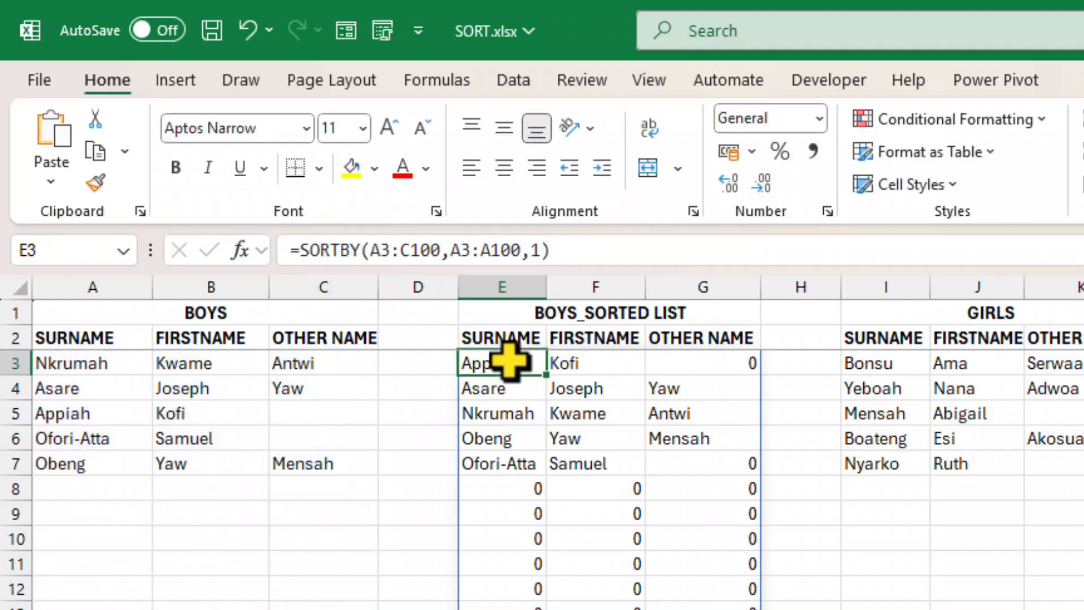
Wrap the SORTBY in E3 in an IF function that tests whether its result equals 0, with an empty string as the true value.
click(300, 250)
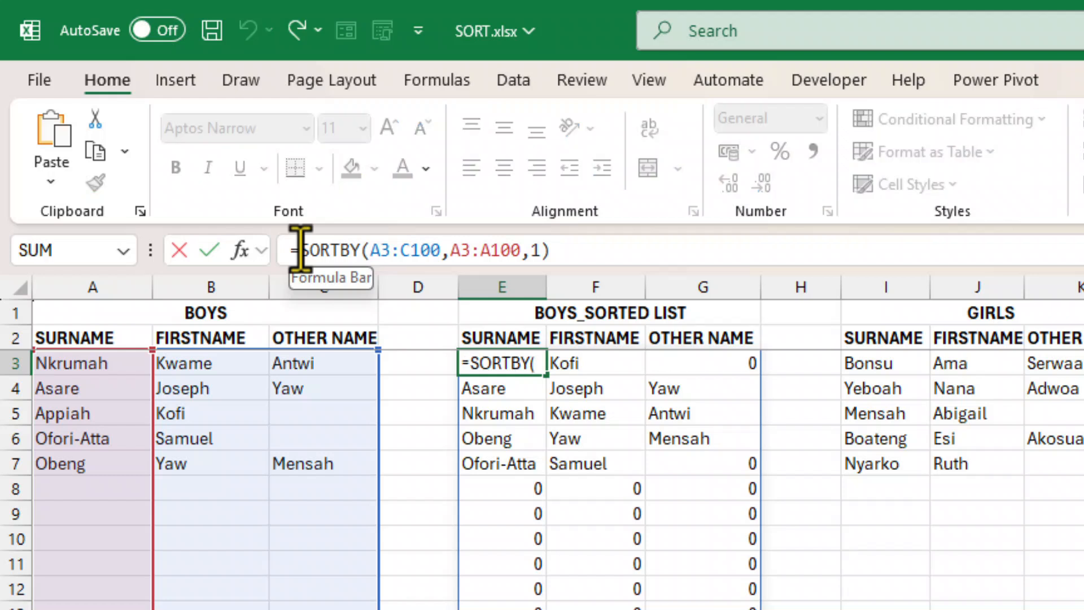
text(IF)
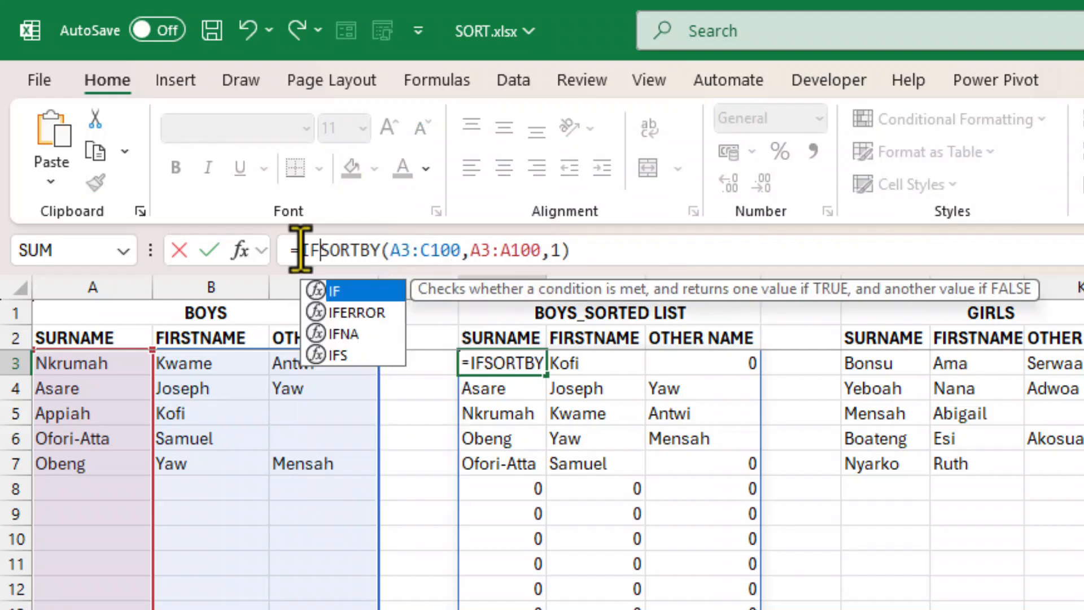
text(()
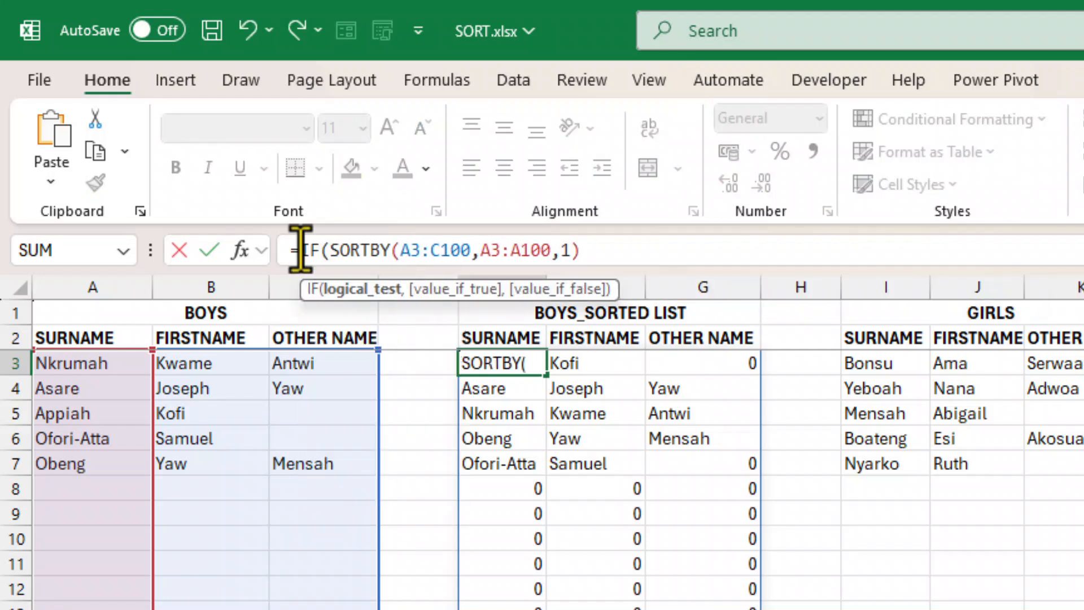
click(590, 248)
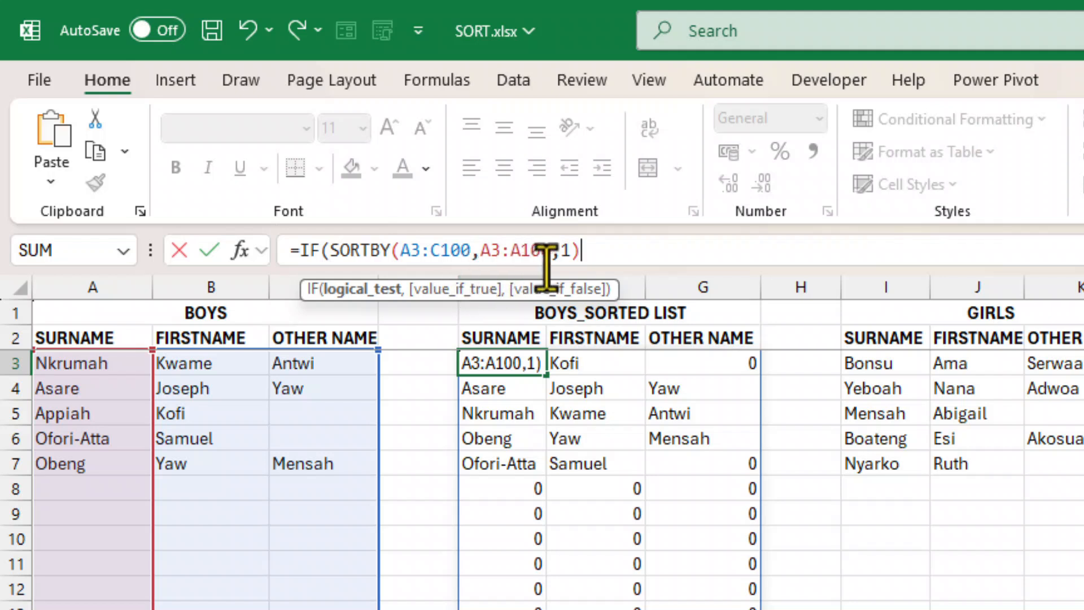
text(=)
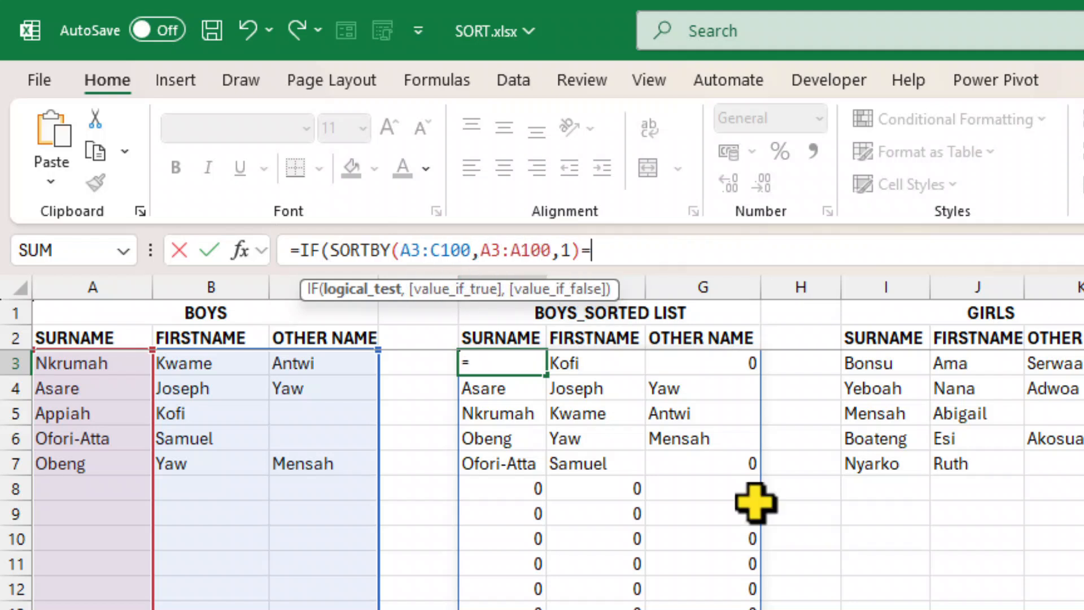
text(0,)
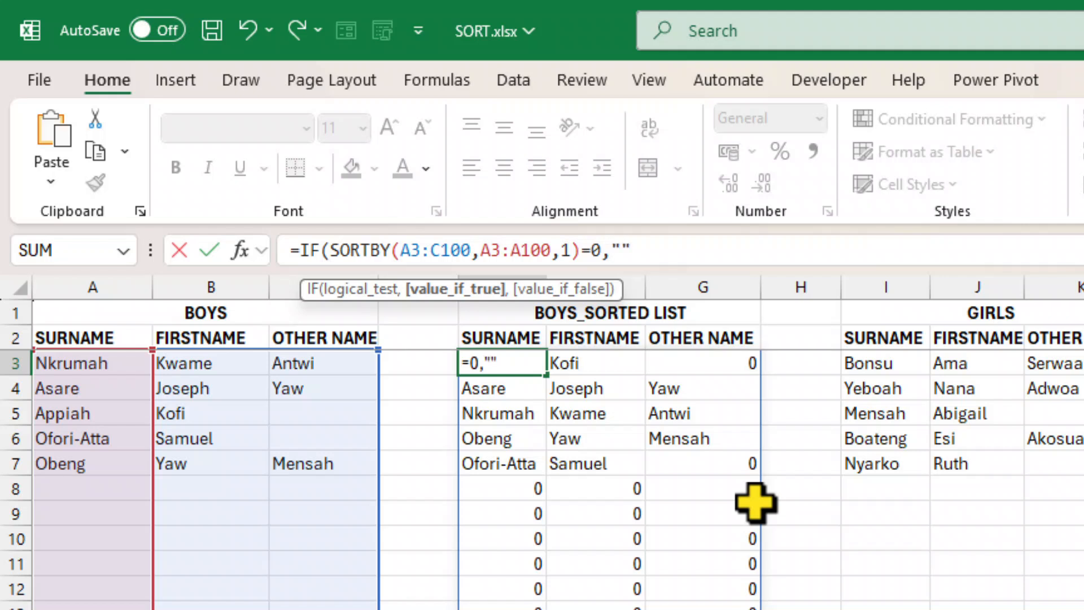
Complete the IF formula in E3 with the copied SORTBY(A3:C100,A3:A100,1) as the value if false.
text(,)
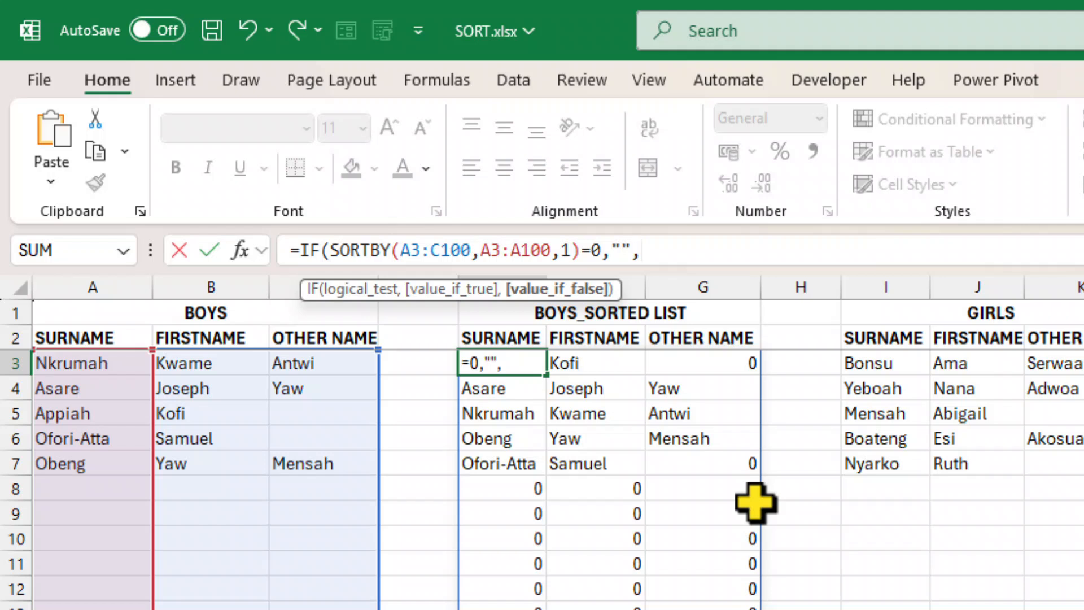
text(SORTBY(A3:C100,A3:A100,1))
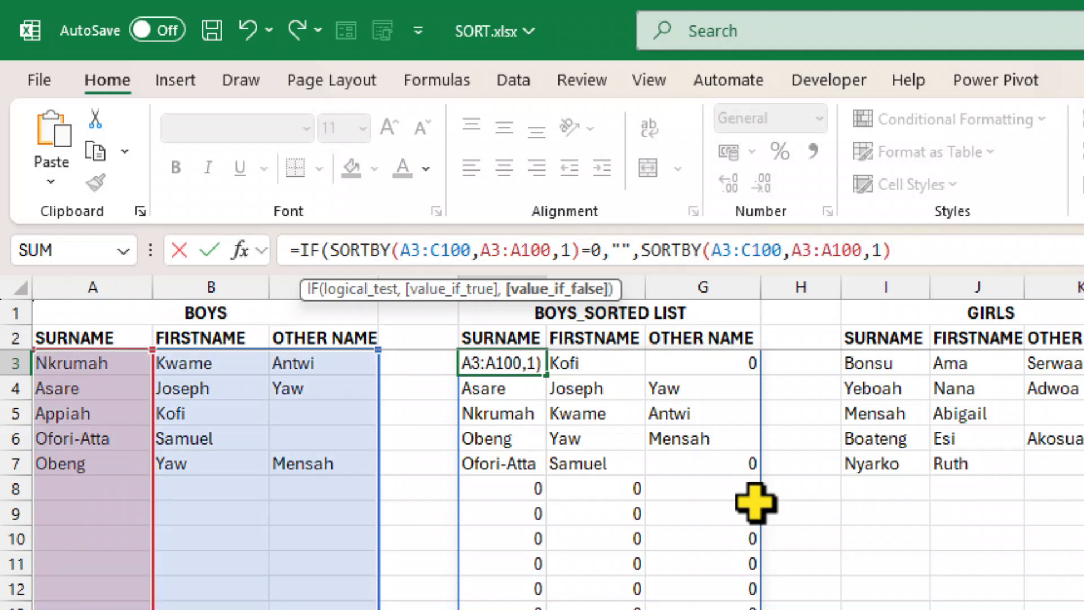
text())
key(Return)
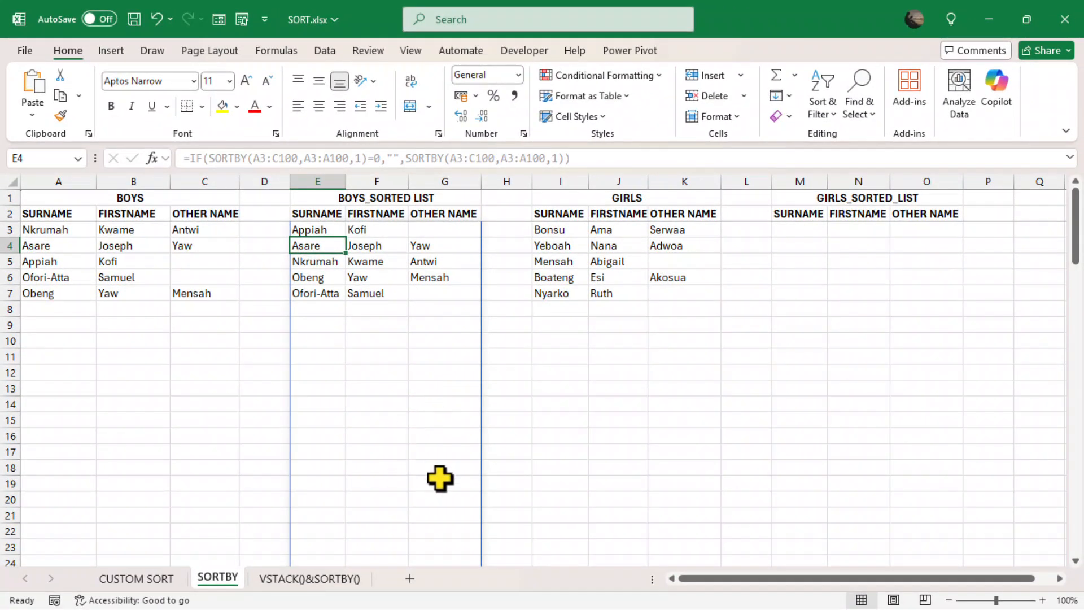
click(554, 530)
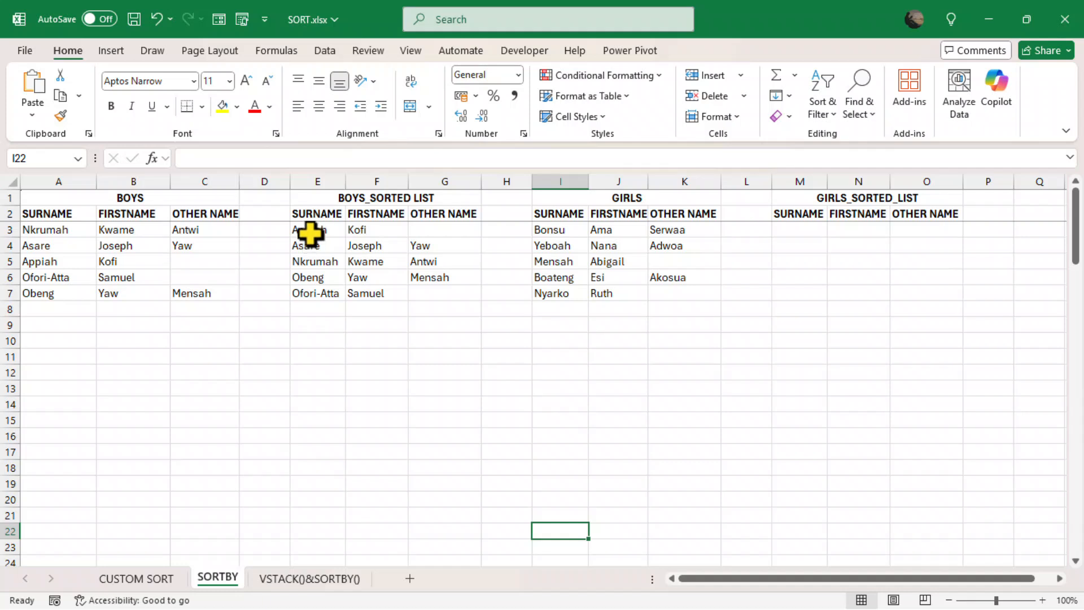
click(52, 170)
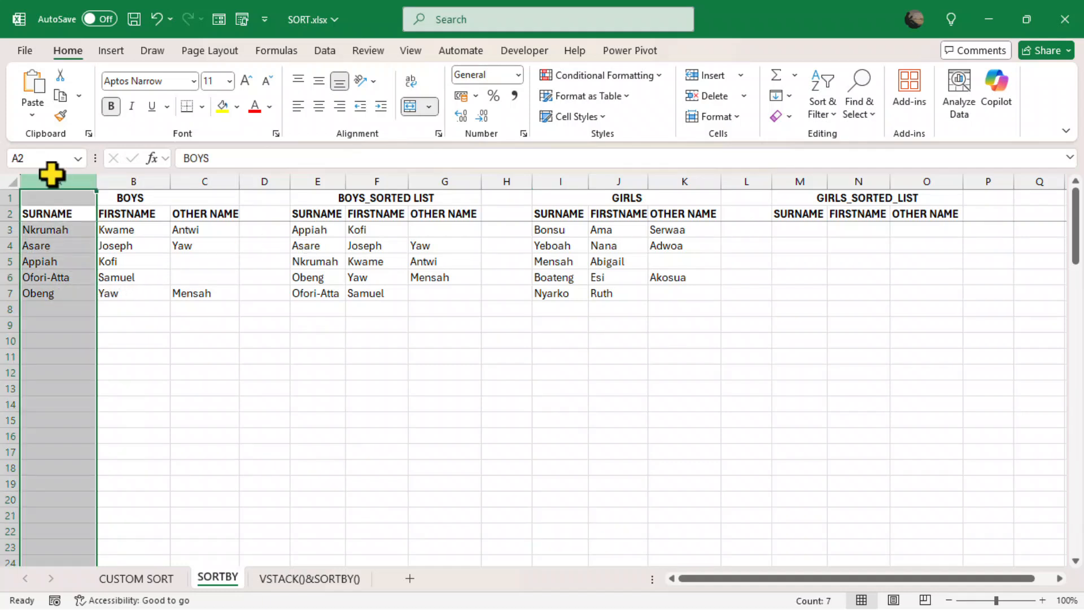
click(133, 170)
click(195, 175)
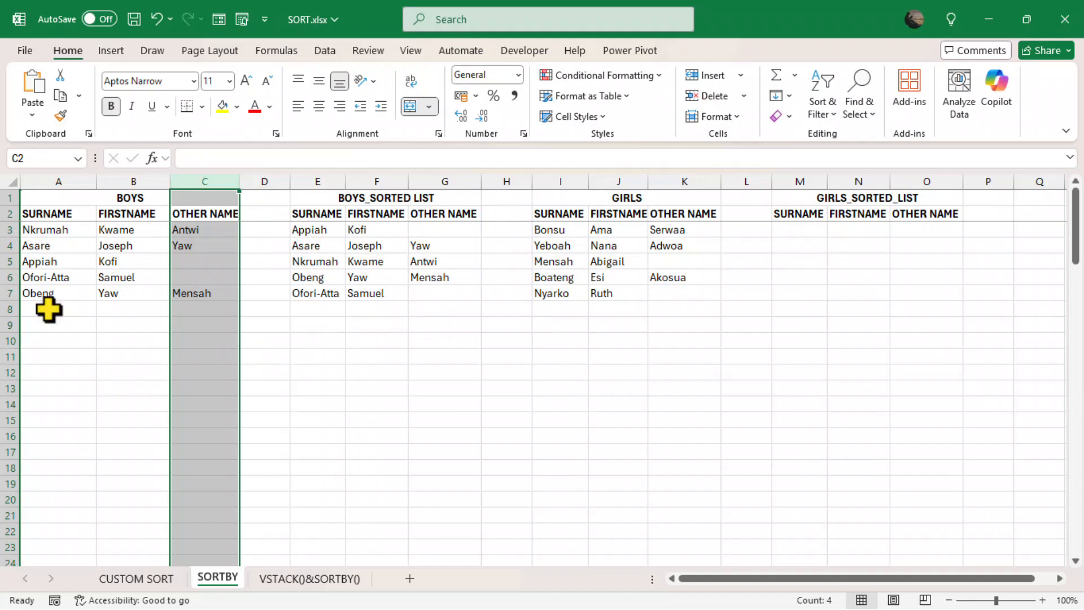
Add another boy to the BOYS list by entering his surname in A8 and first name in B8.
click(48, 309)
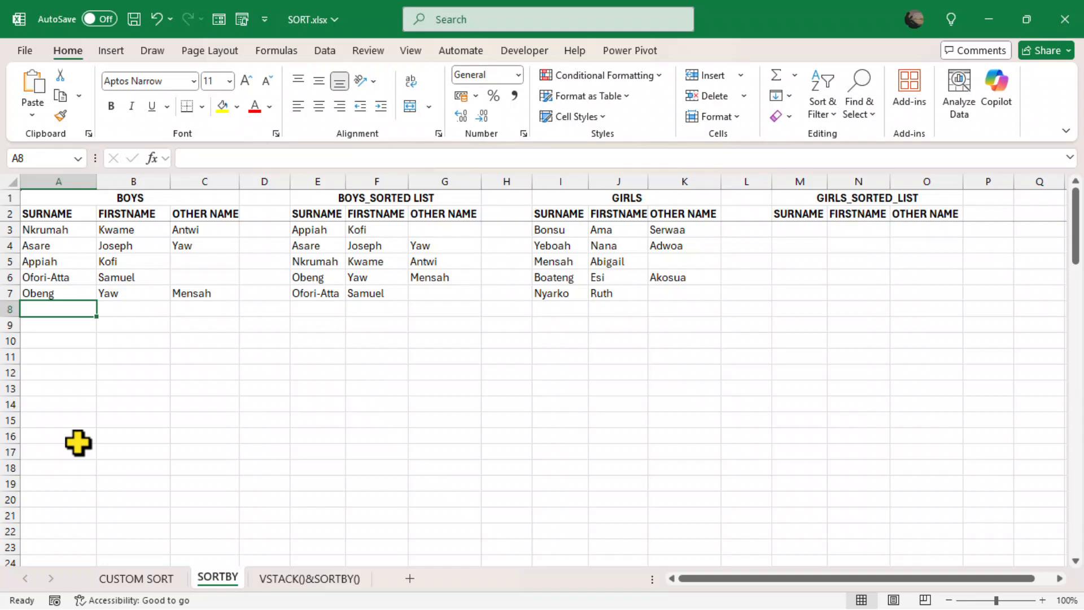
text(NTO)
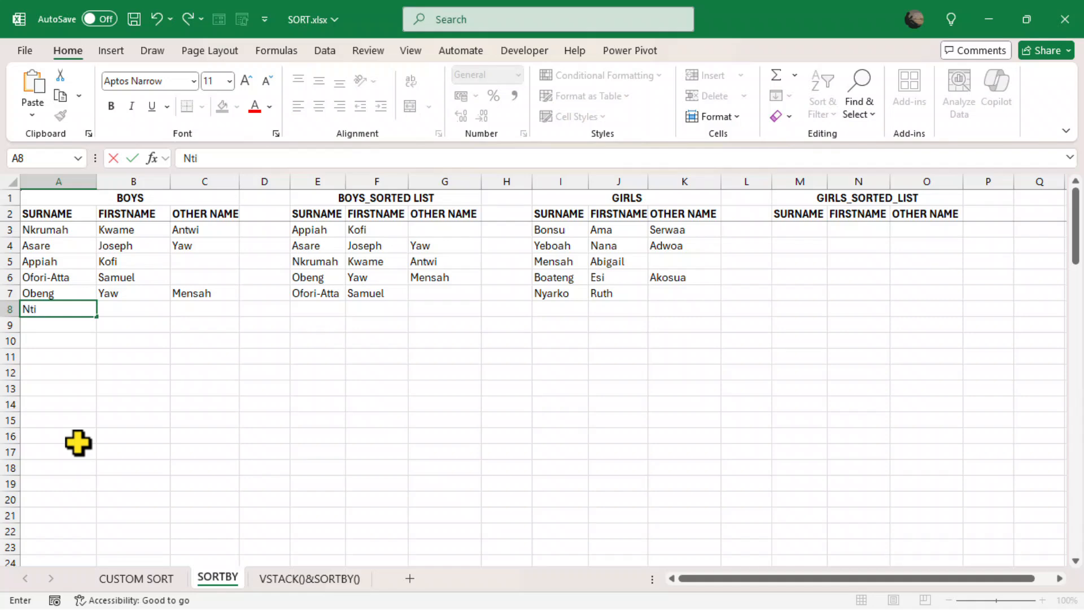
key(Tab)
text(Bisma)
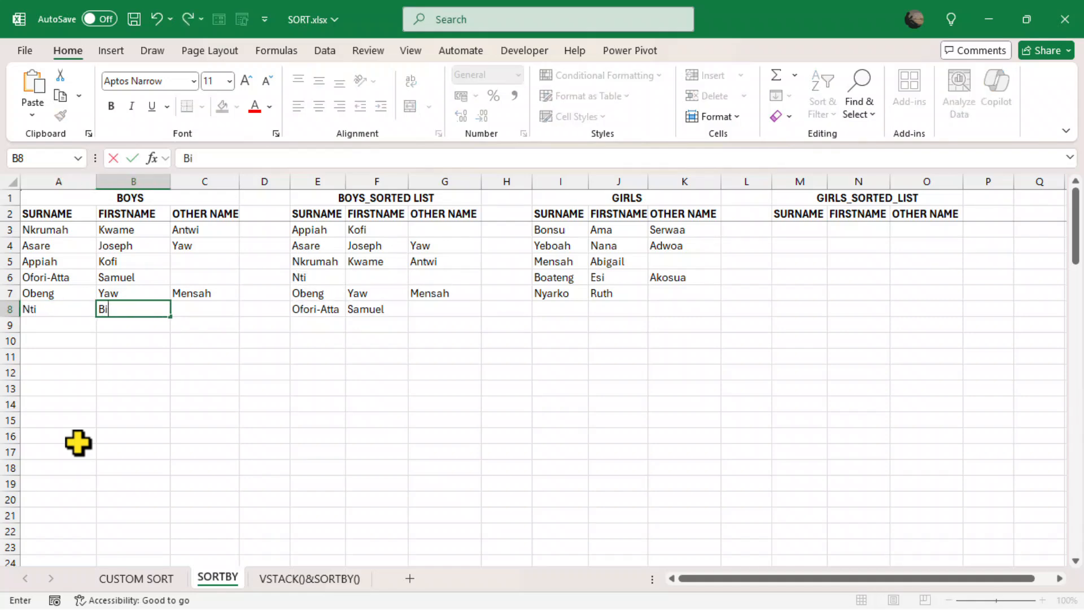
text(r)
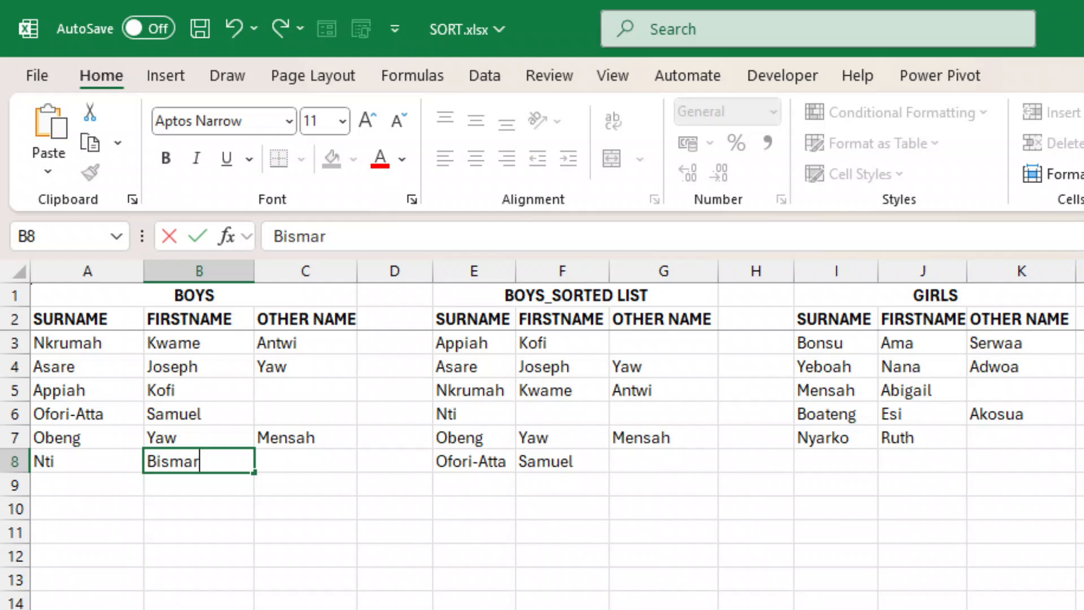
text(k)
key(Return)
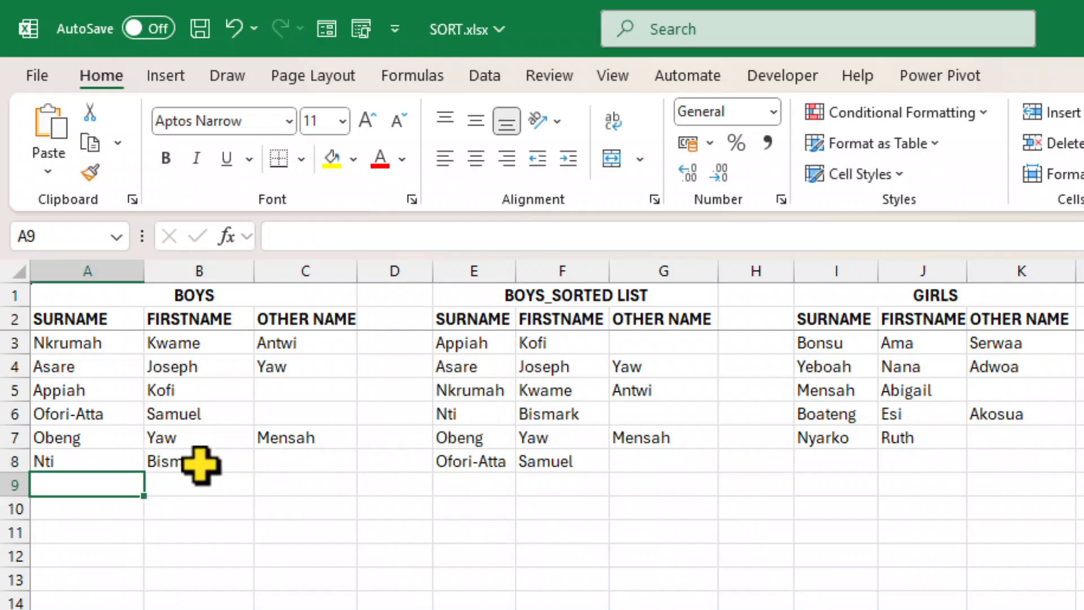
Clear the new boy's first name from B8, and undo the deletion.
click(200, 465)
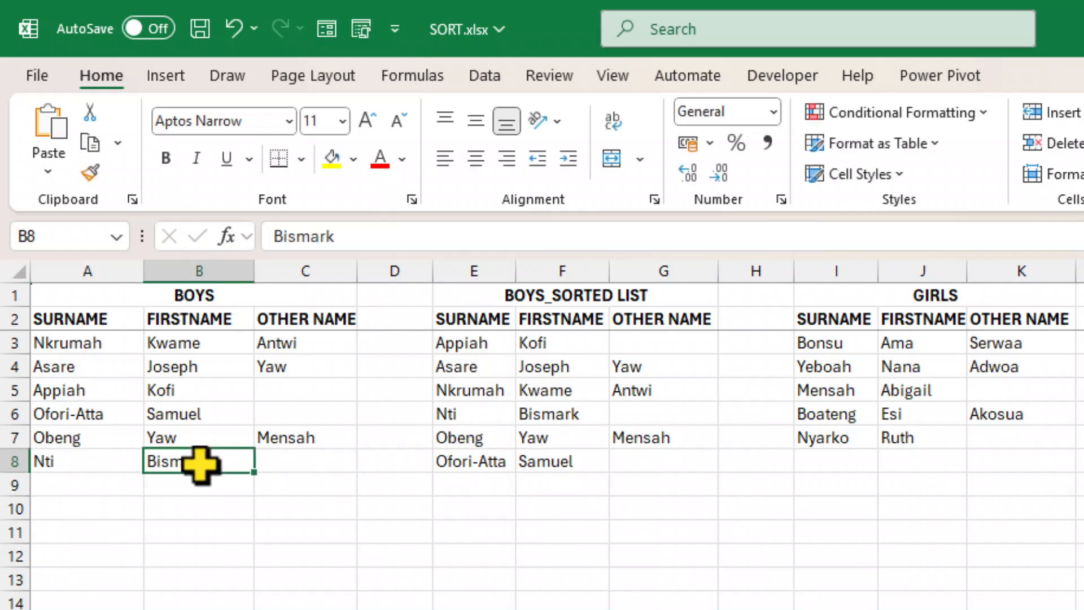
key(ctrl+x)
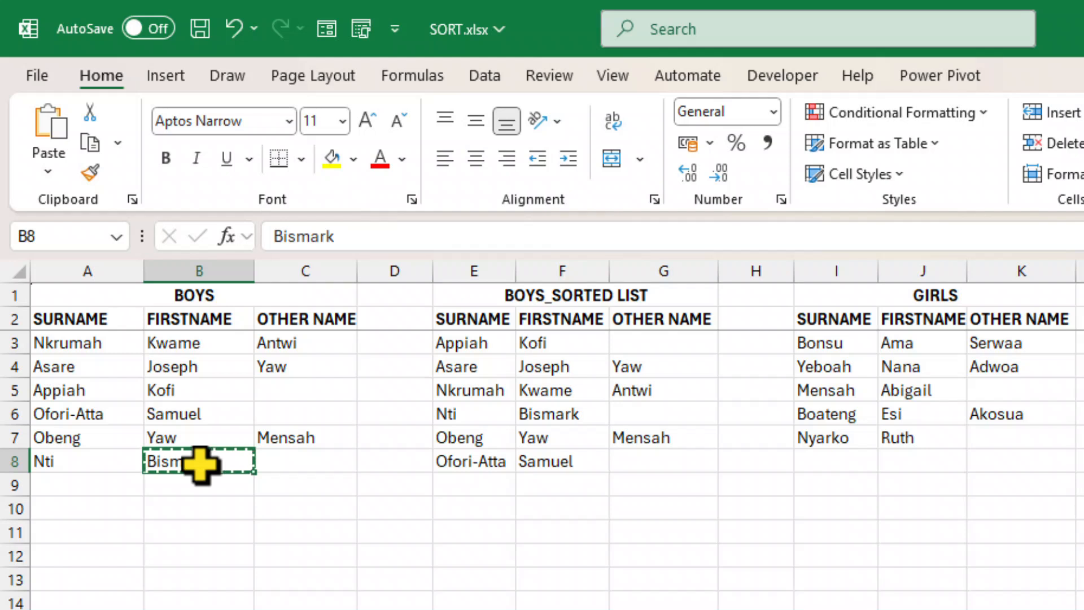
key(BackSpace)
key(Return)
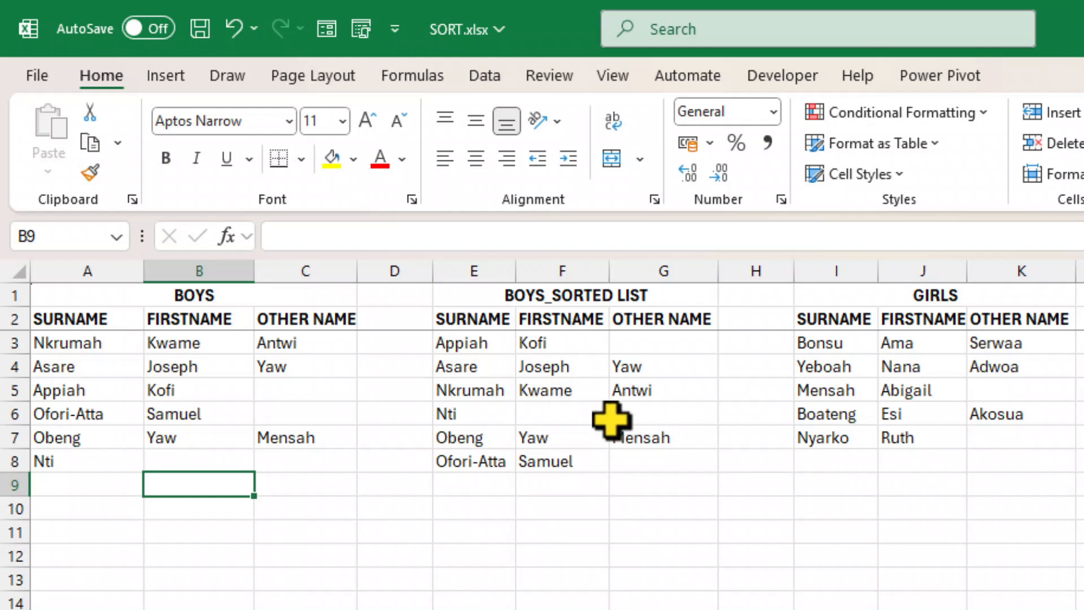
key(ctrl+z)
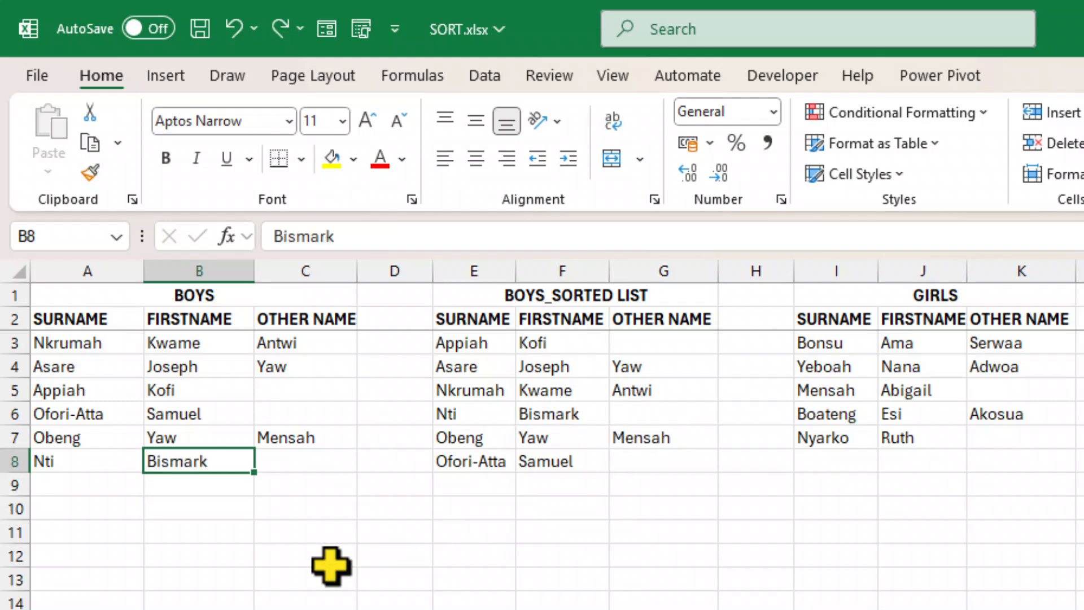
key(Down)
Begin a SORTBY formula in M3, the first SURNAME cell under GIRLS_SORTED_LIST.
scroll(572, 600, right, 5)
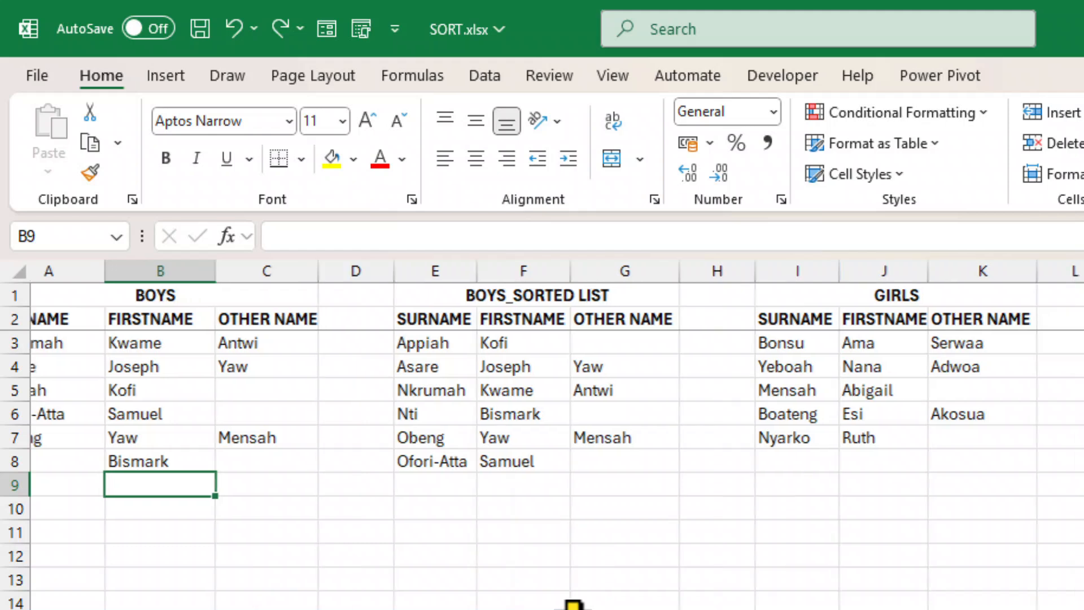
scroll(573, 604, right, 3)
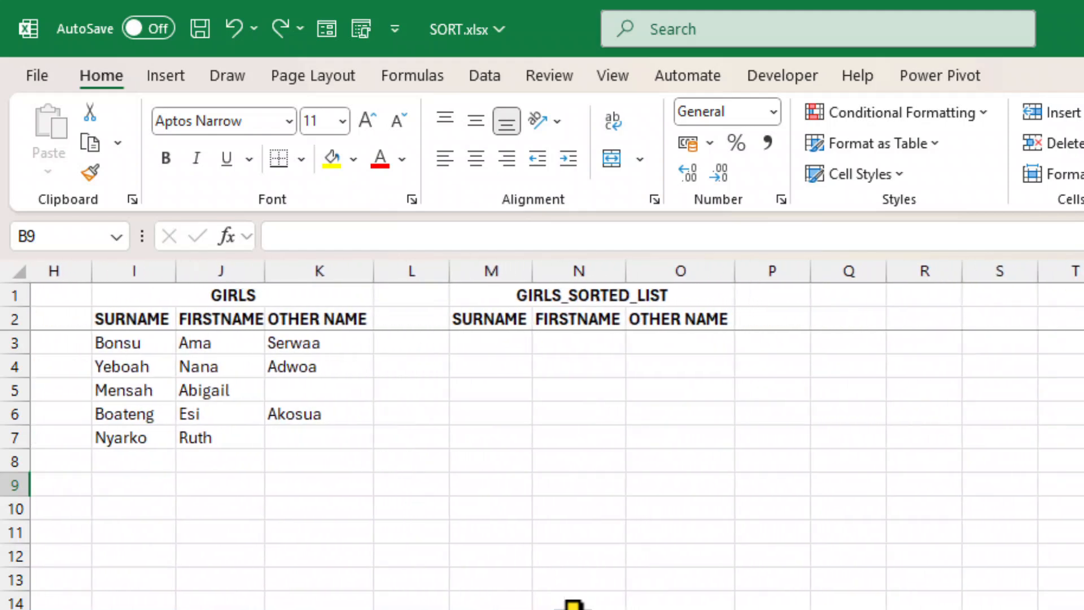
scroll(572, 604, right, 1)
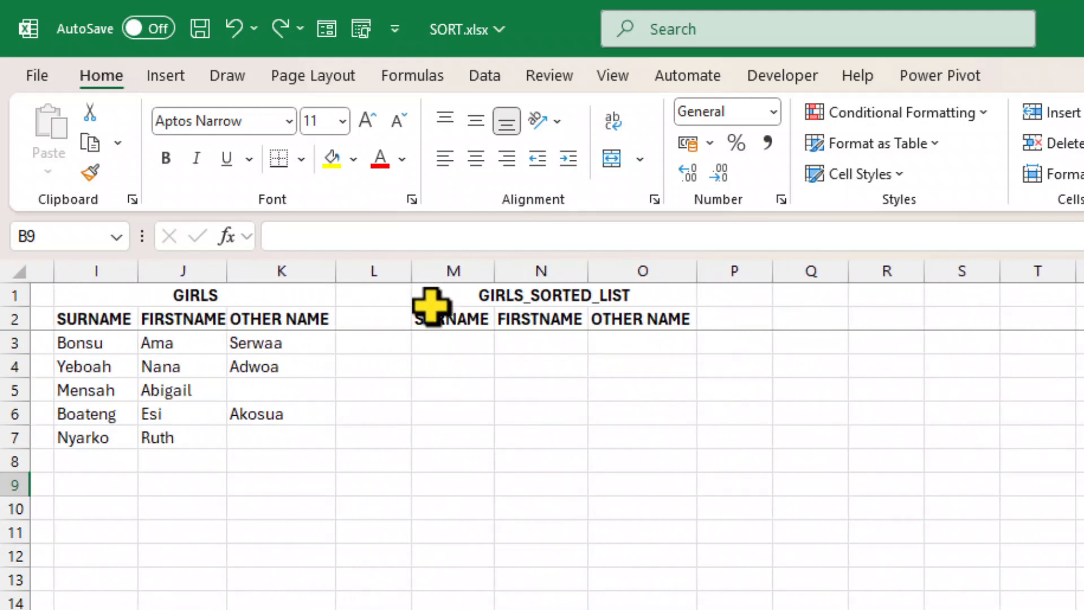
click(439, 339)
text(=)
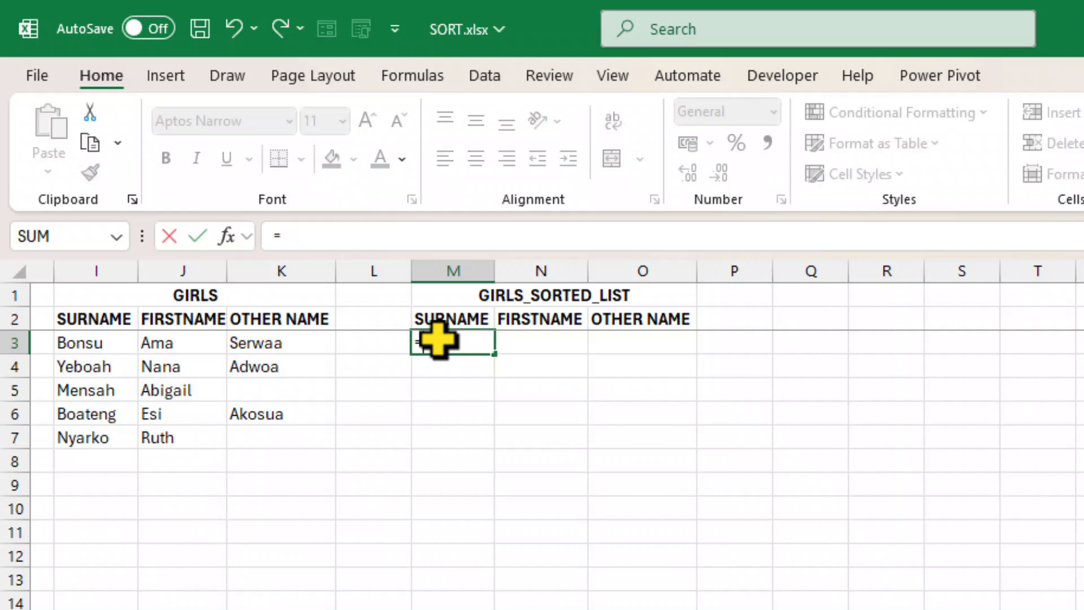
text(sor)
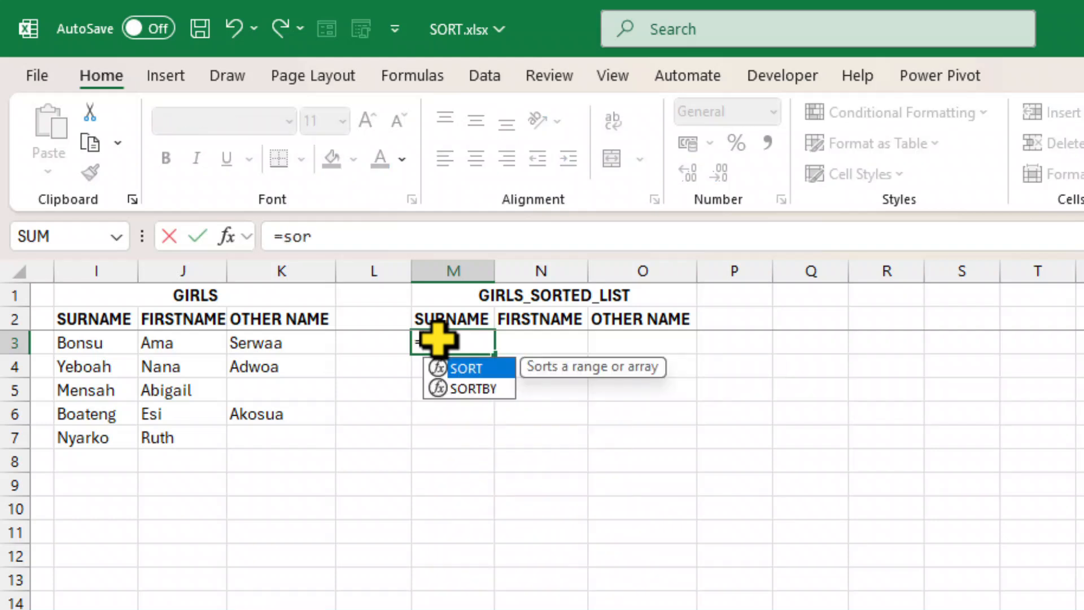
text(tby)
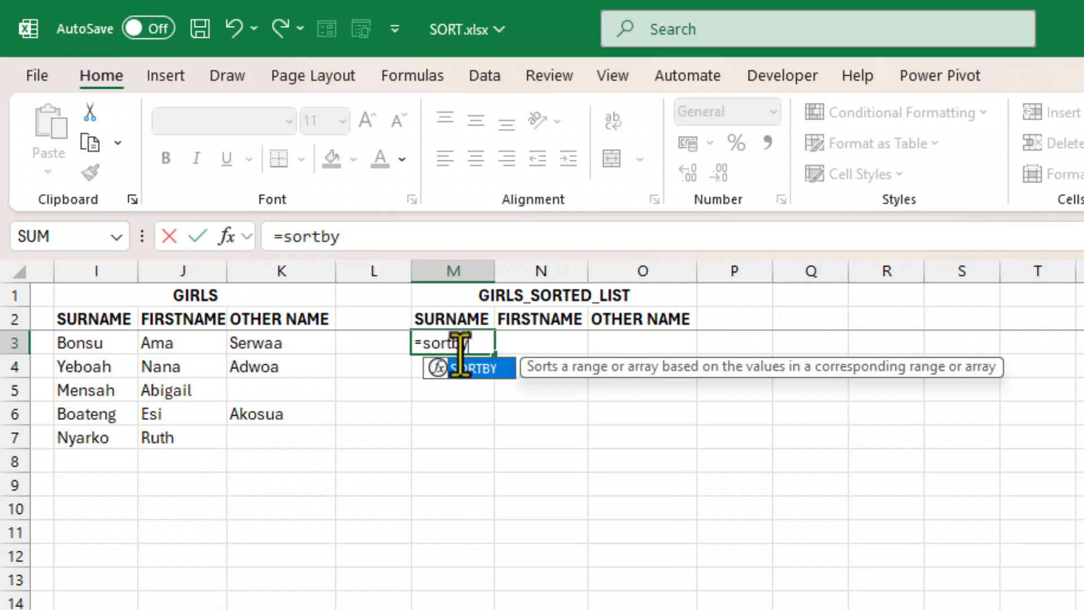
double_click(484, 368)
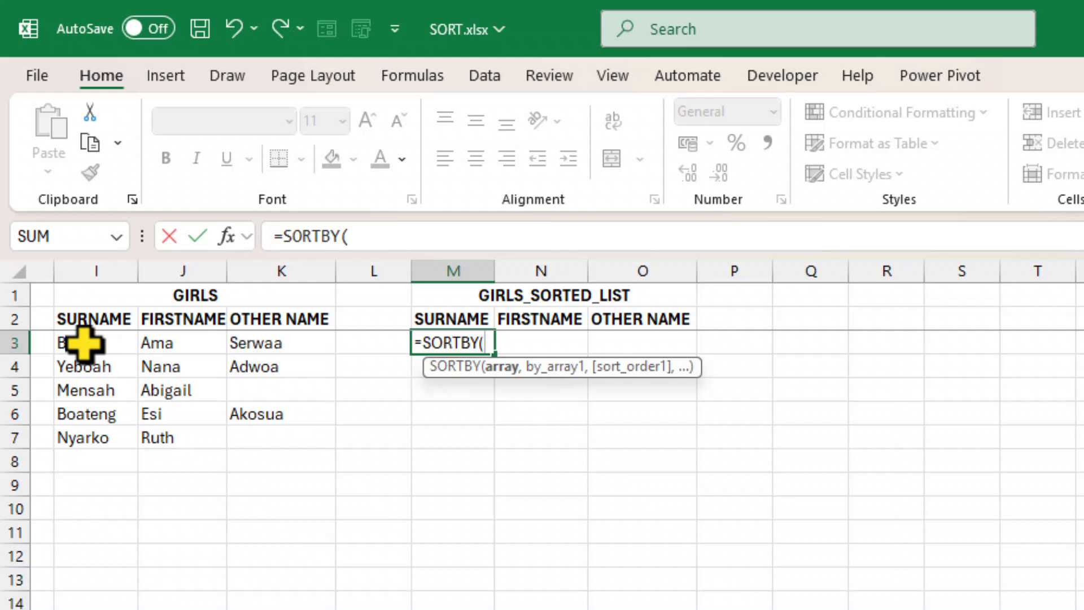
Set the array of the M3 SORTBY formula to I3:K100, covering the GIRLS list and the blank rows below it.
drag(87, 344, 269, 435)
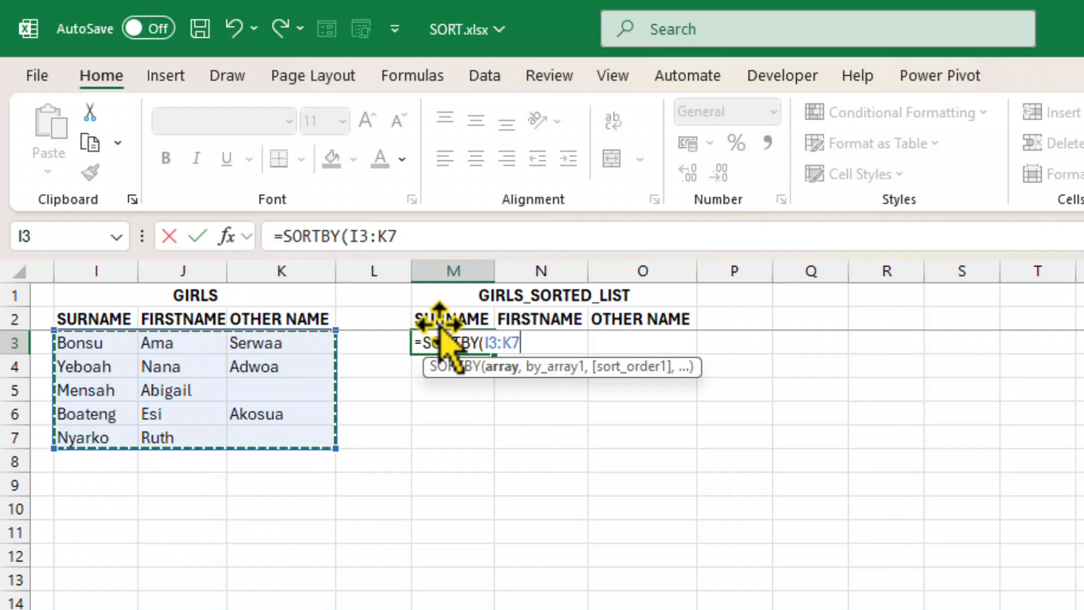
click(418, 236)
key(BackSpace)
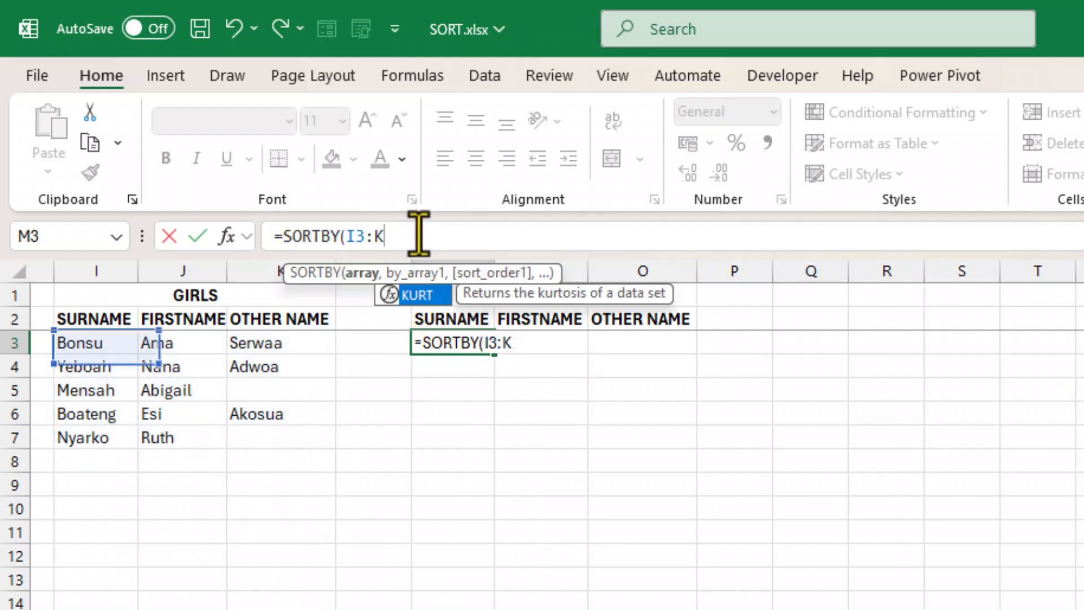
text(100)
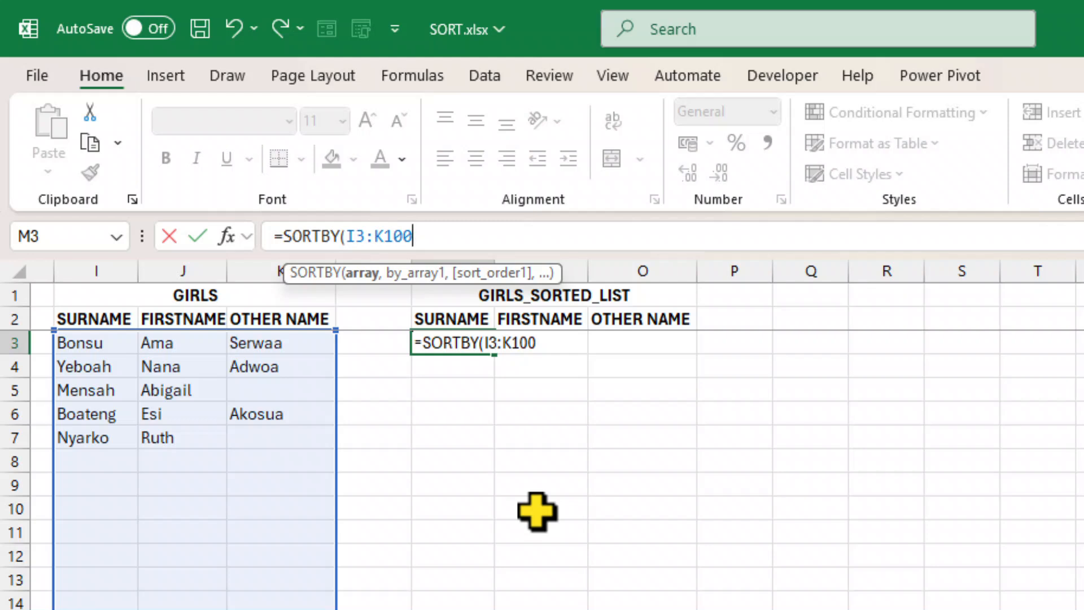
text(,)
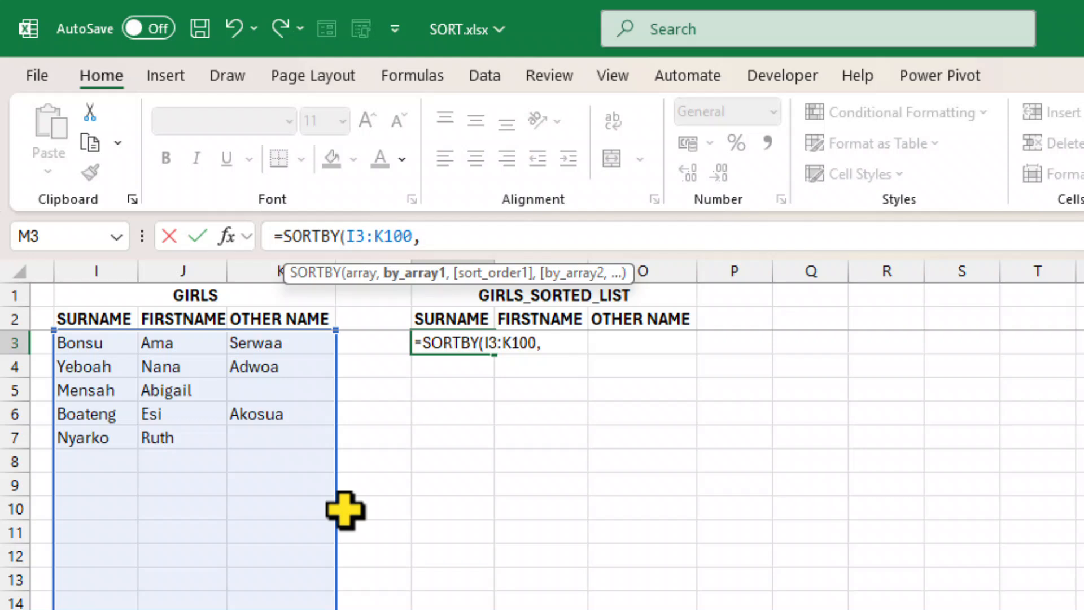
Complete the M3 SORTBY formula with I3:I100 as the sort key and 1 for ascending order.
text(I)
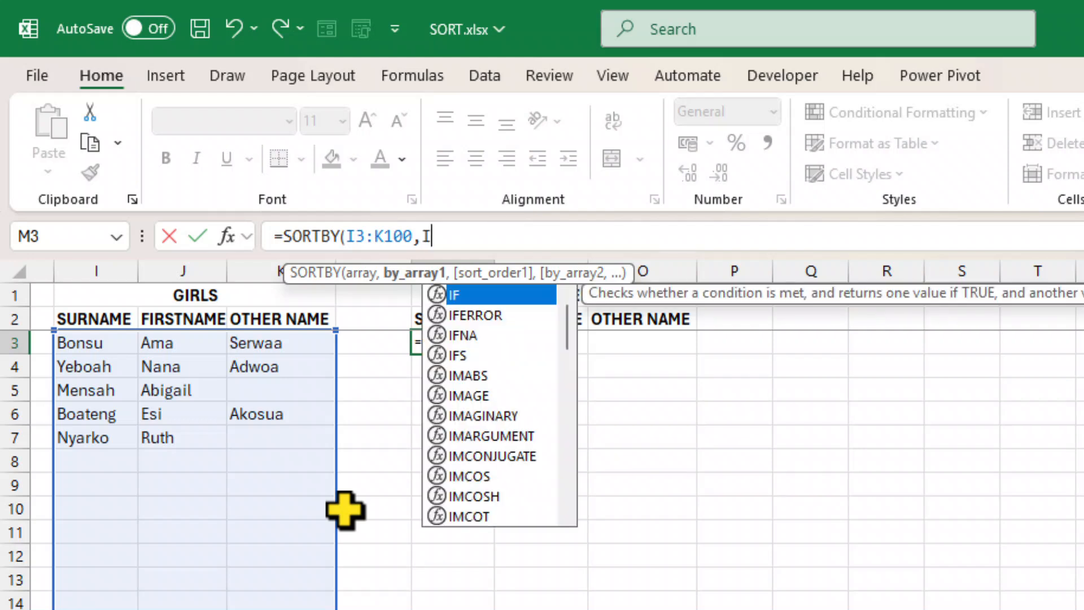
text(3)
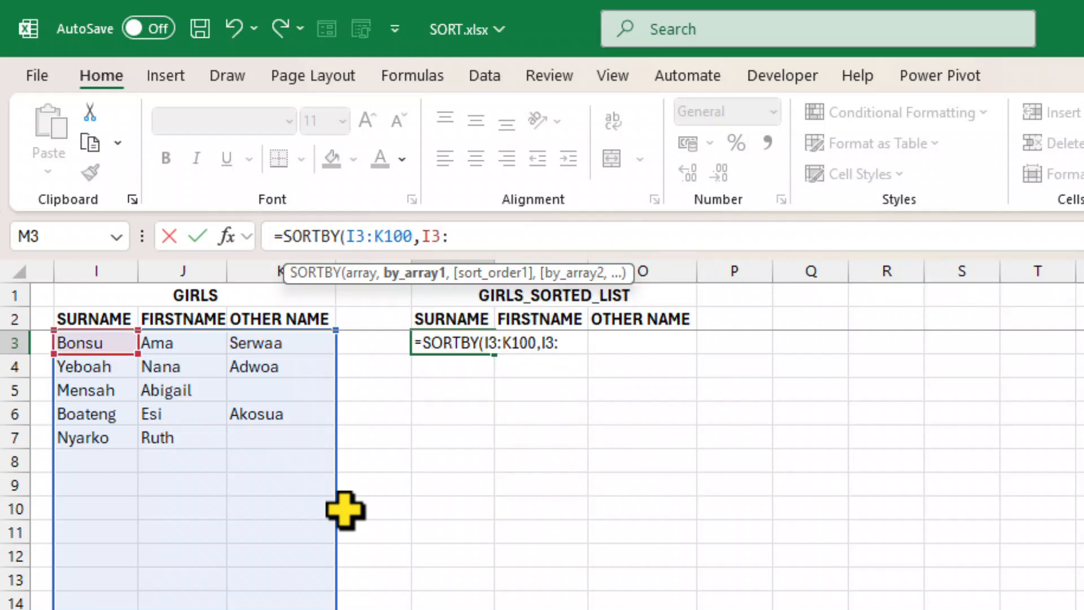
text(:I100)
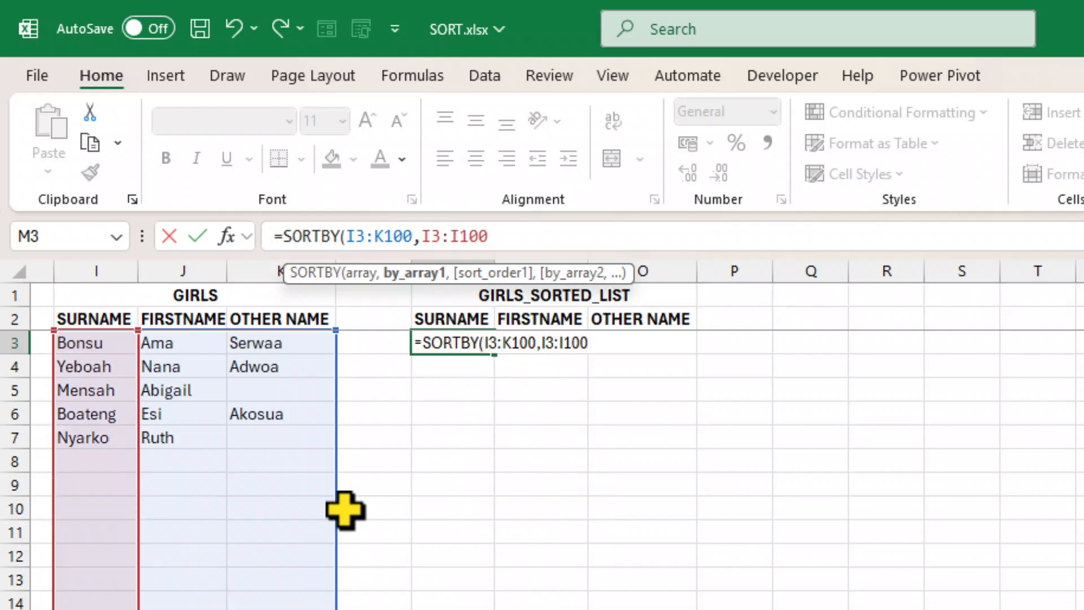
text(,)
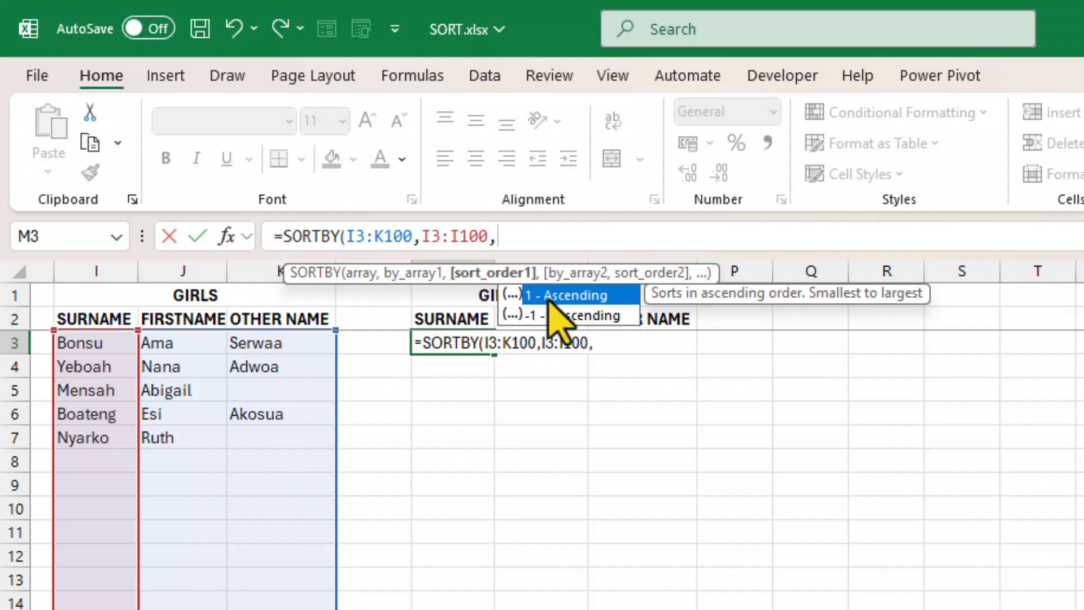
text(1)
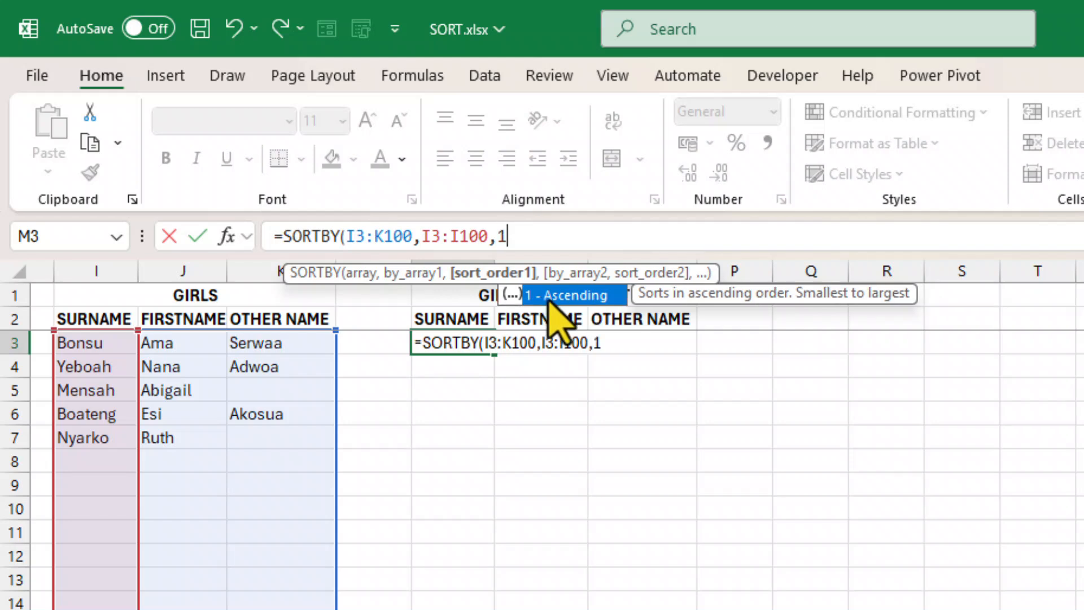
text())
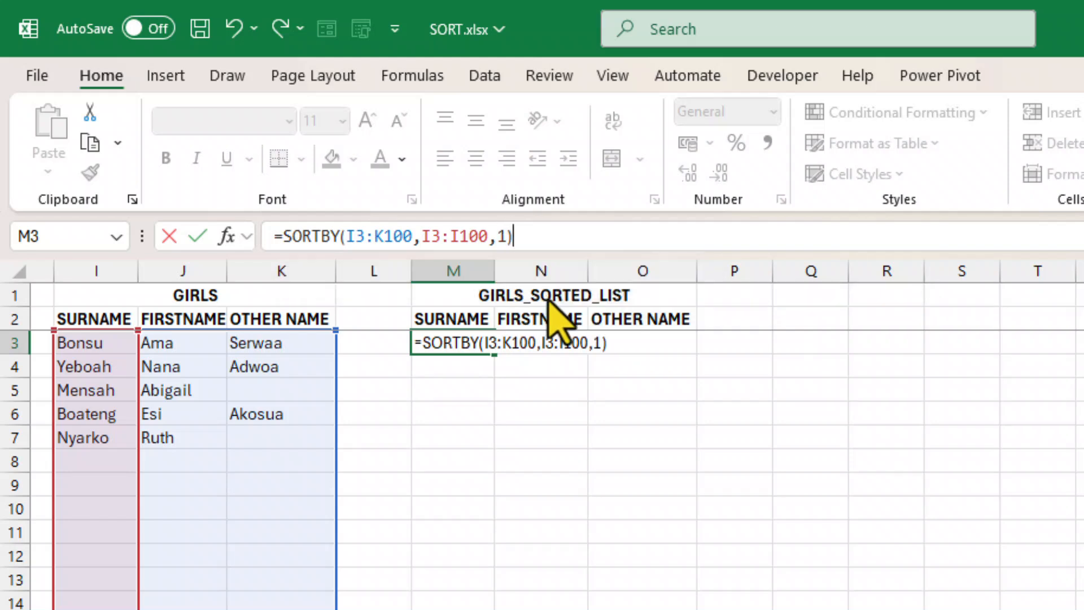
key(Return)
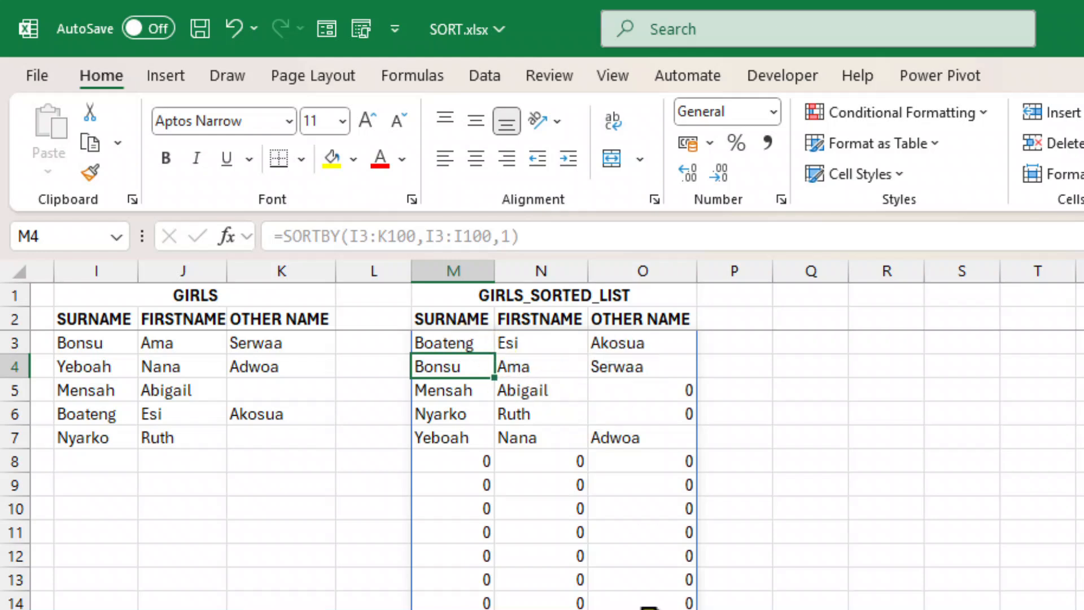
Wrap the M3 SORTBY formula in an IF that tests for =0 and returns an empty string ("") when true.
click(444, 344)
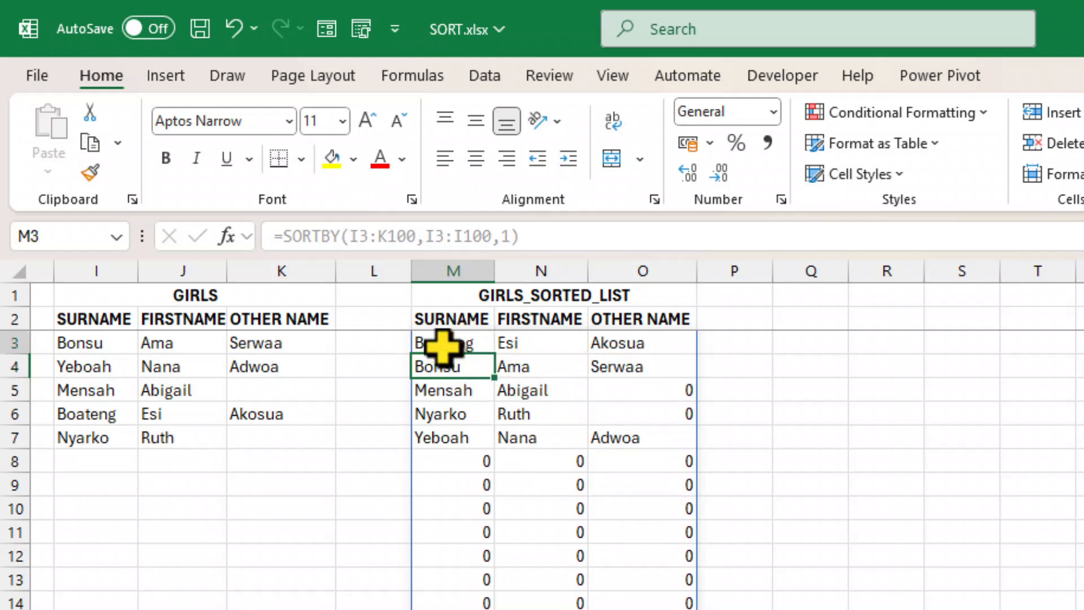
click(281, 236)
text(IF)
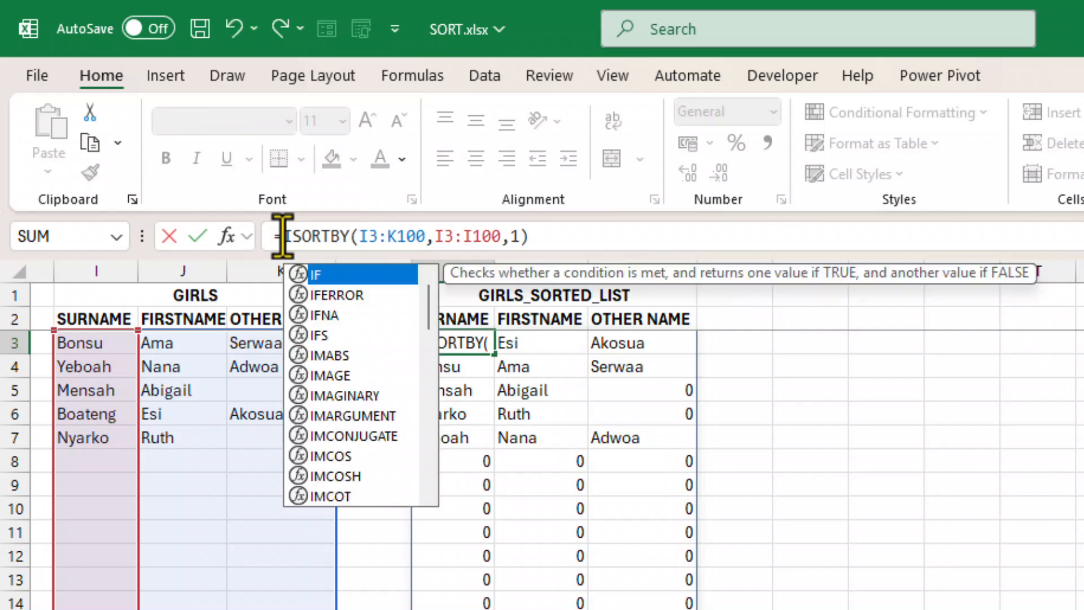
text(()
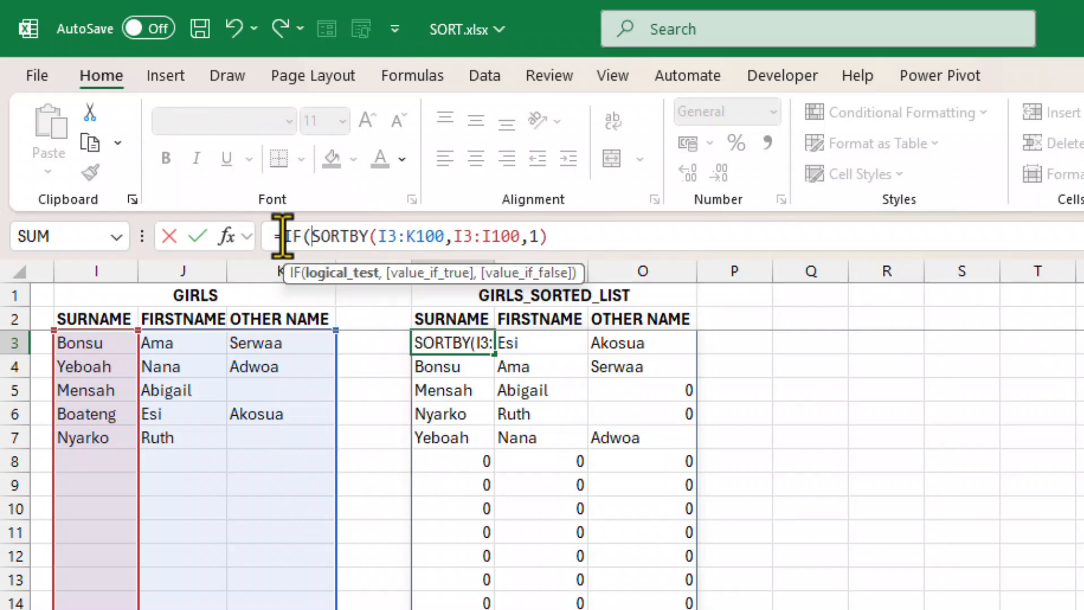
click(562, 235)
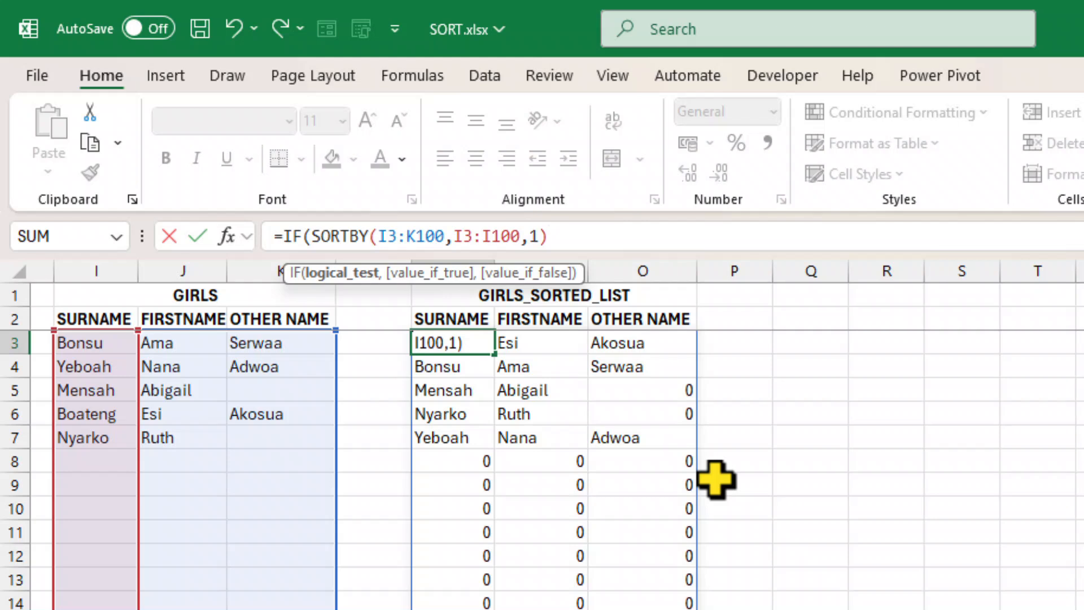
text(=0,)
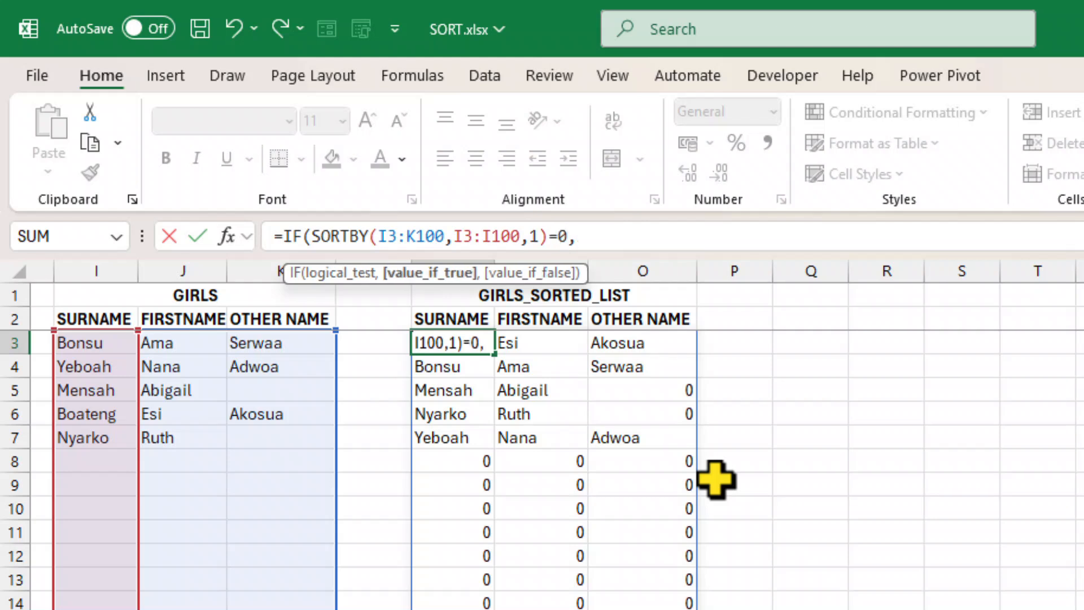
text("")
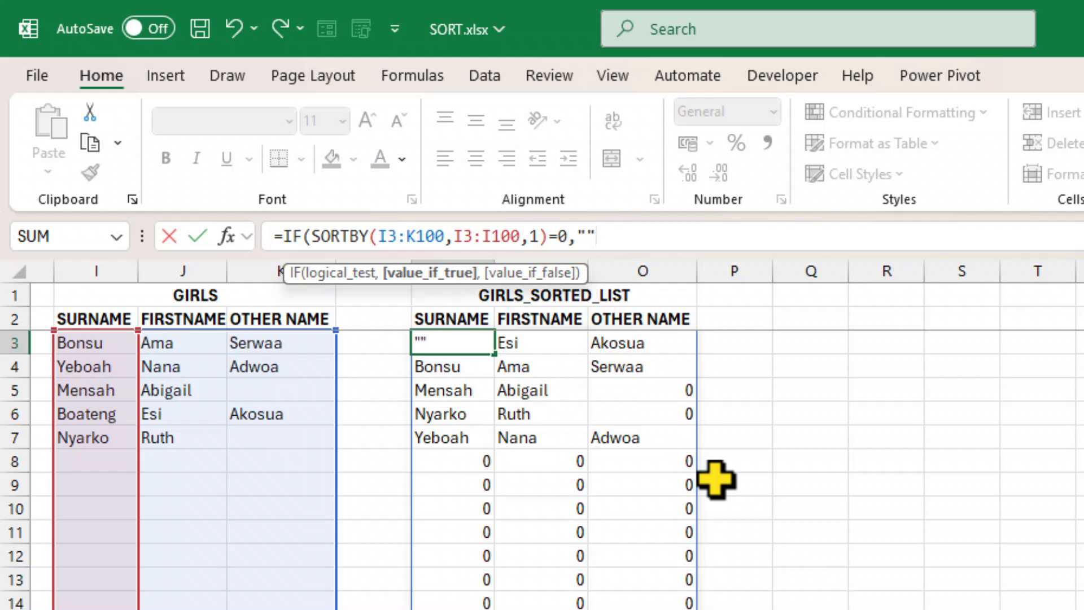
text(,)
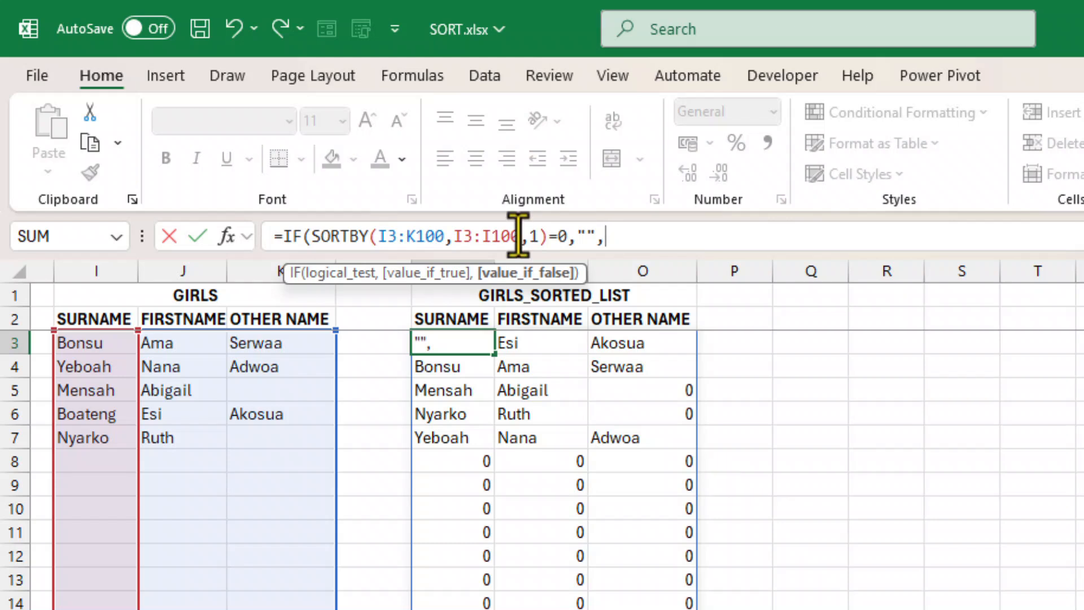
Copy SORTBY(I3:K100,I3:I100 from the M3 formula into IF's value-if-false argument, close both parentheses and enter the formula.
drag(520, 236, 312, 236)
key(ctrl+c)
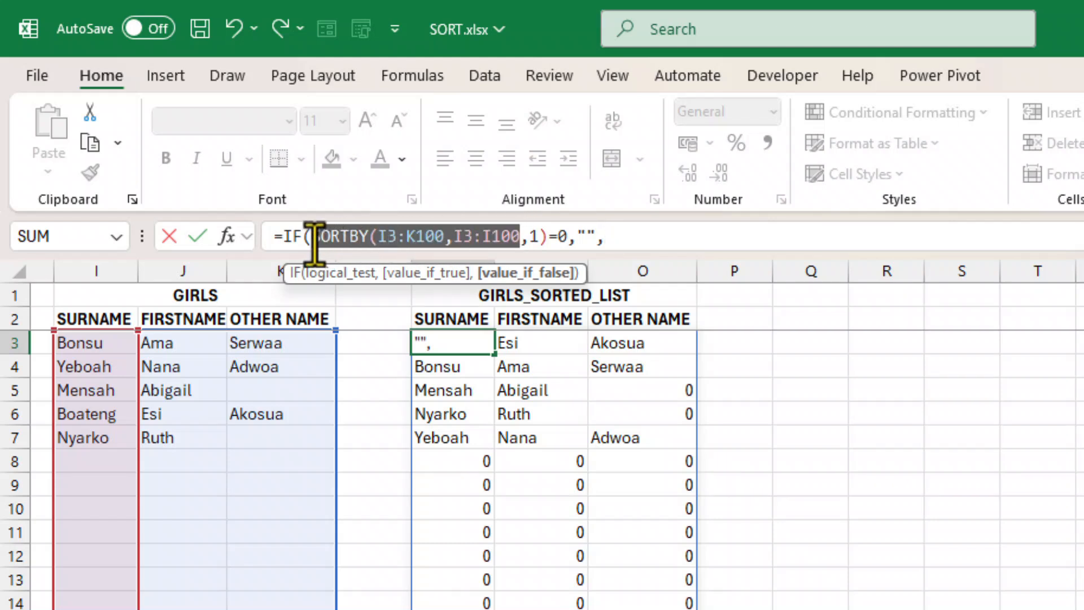
click(612, 238)
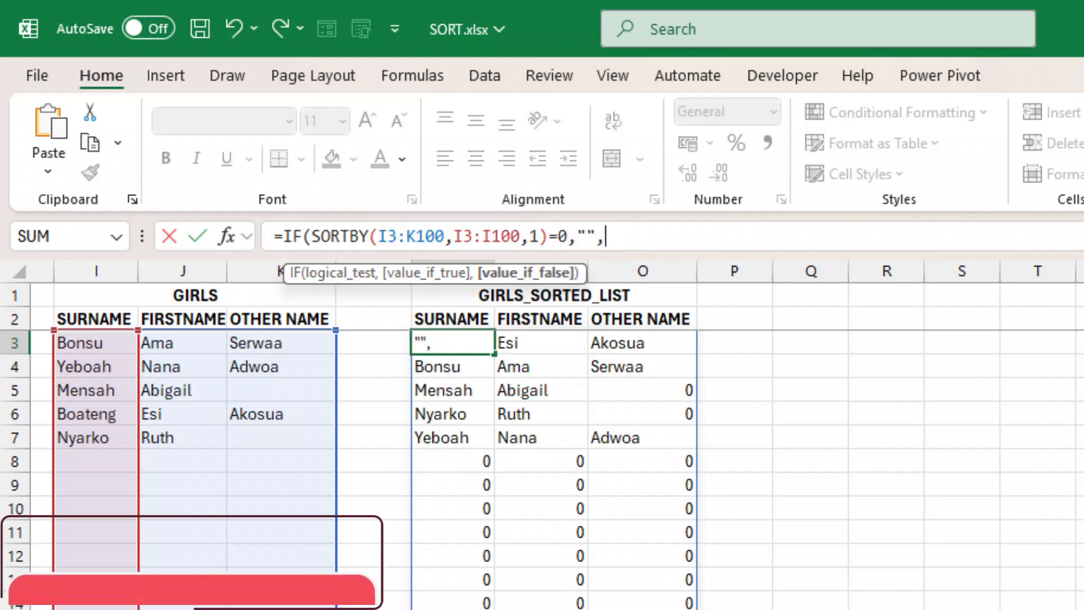
key(ctrl+v)
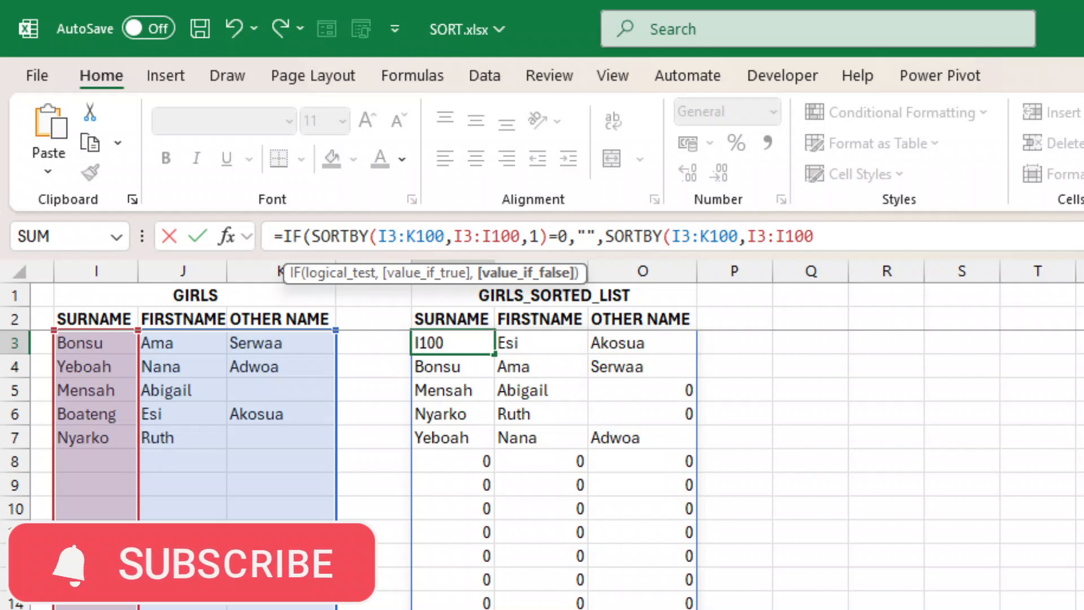
text())
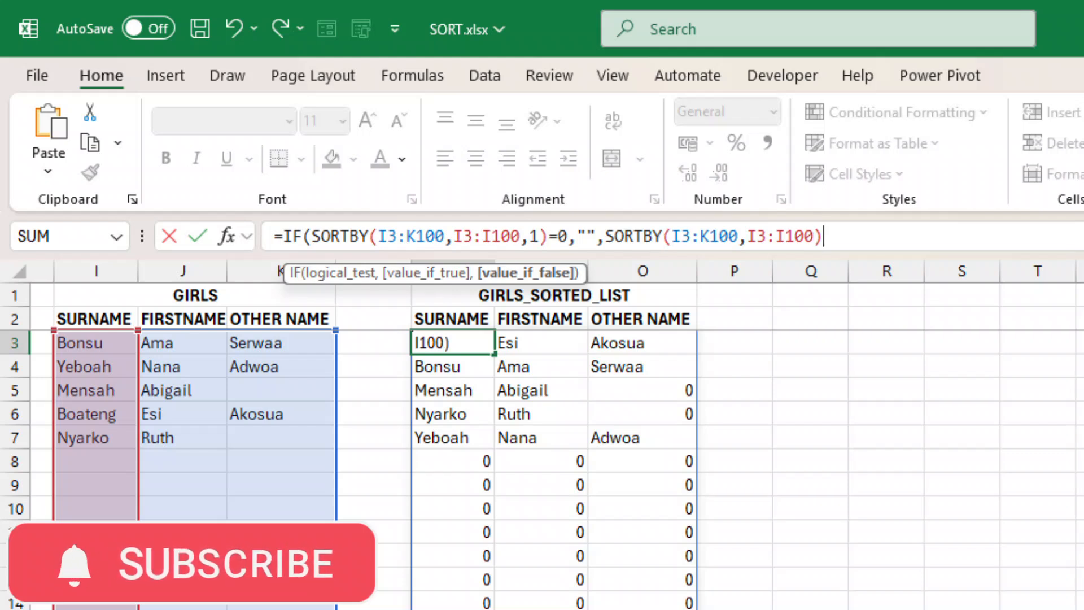
text())
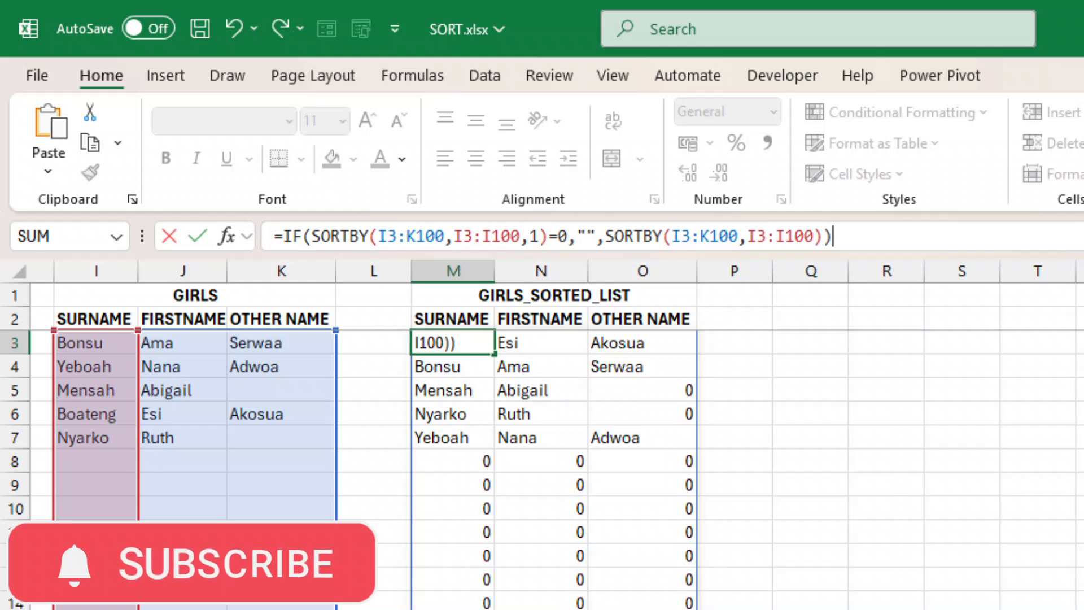
key(Return)
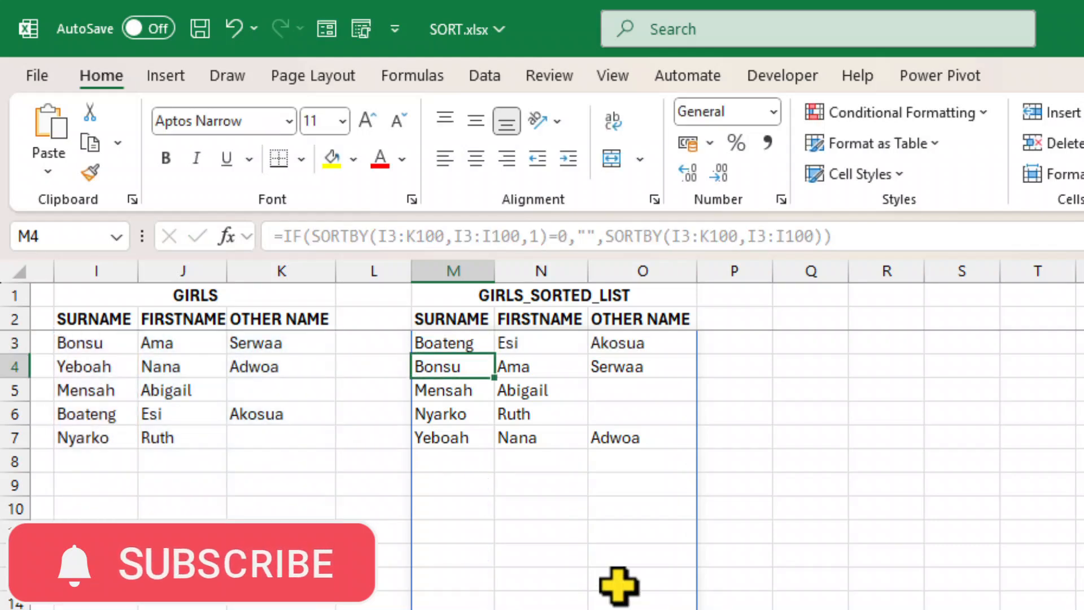
scroll(932, 555, down, 1)
scroll(932, 554, up, 1)
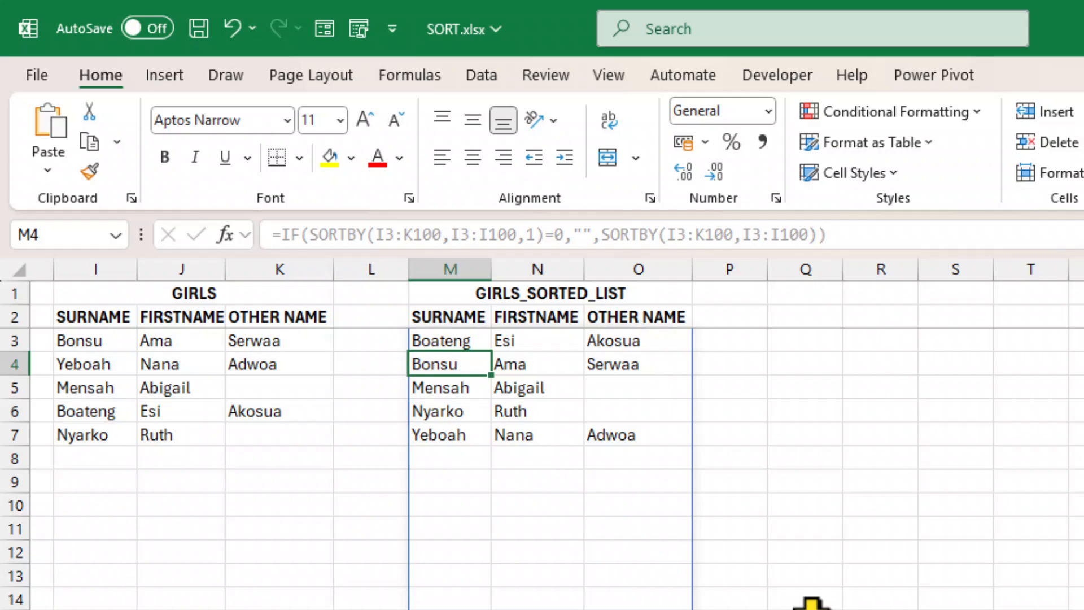
Open the VSTACK()&SORTBY() sheet and look over columns I to K of the SORTED AND COMBINED LIST.
click(812, 609)
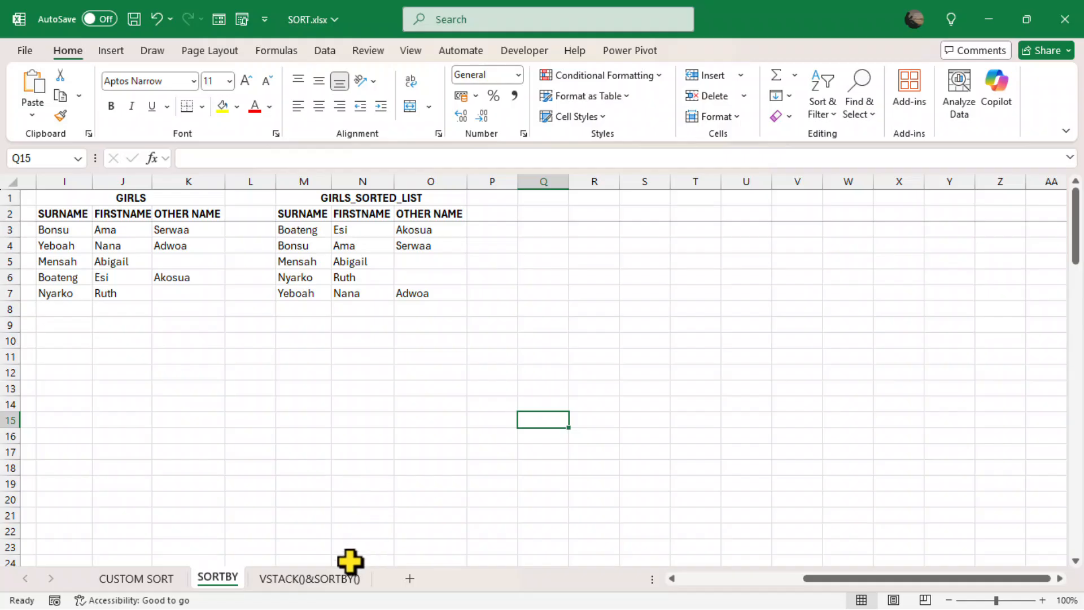
click(310, 585)
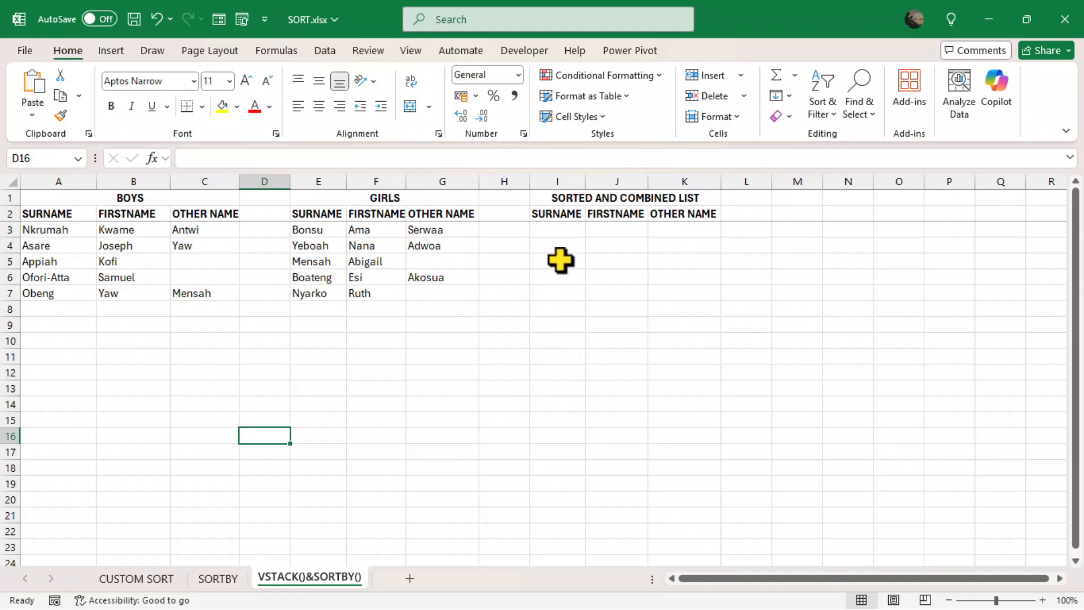
click(561, 180)
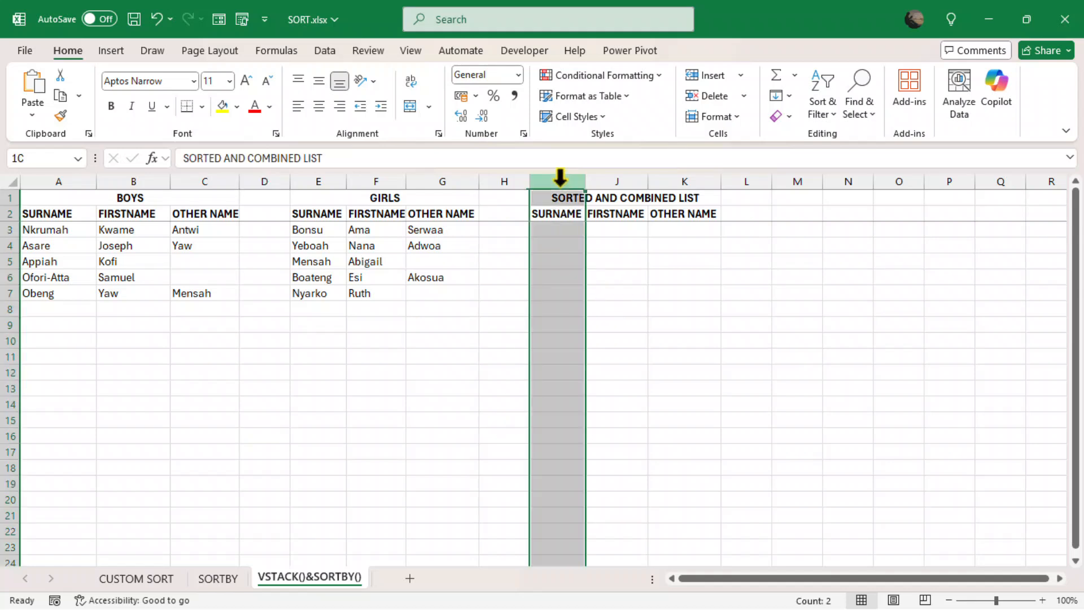
drag(618, 177, 688, 184)
click(651, 426)
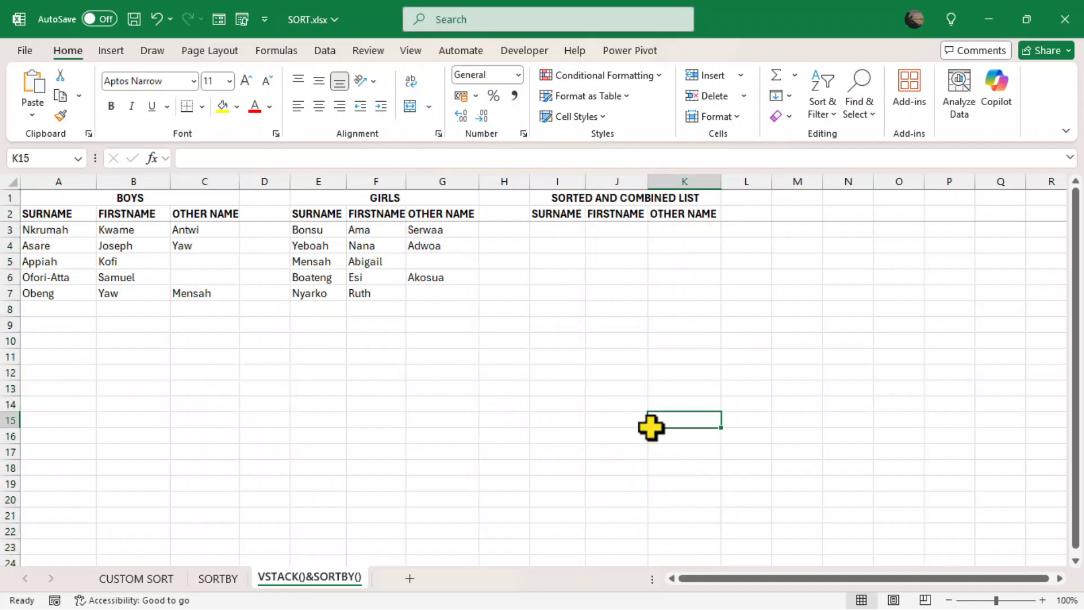
Begin a SORTBY formula in I3, under SORTED AND COMBINED LIST, with the BOYS range A3:C100 as its array.
click(552, 228)
text(=)
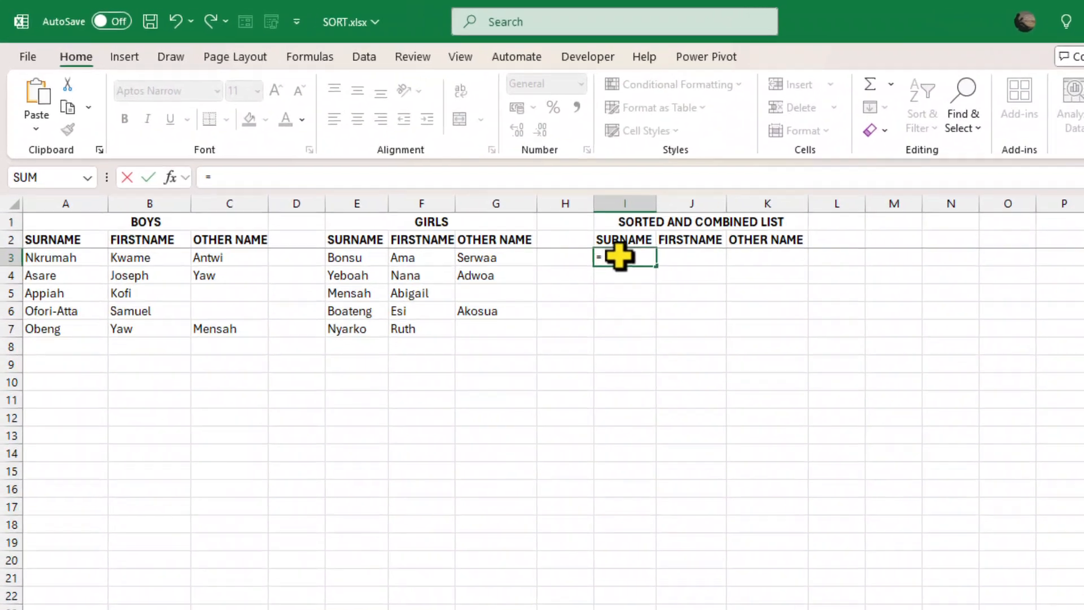
text(SOR)
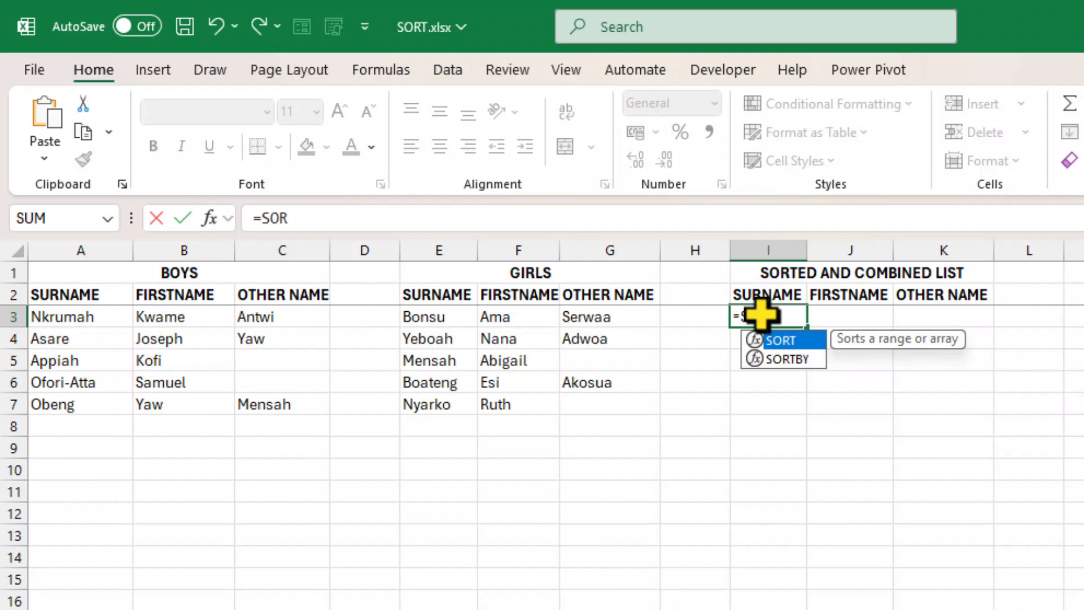
double_click(779, 360)
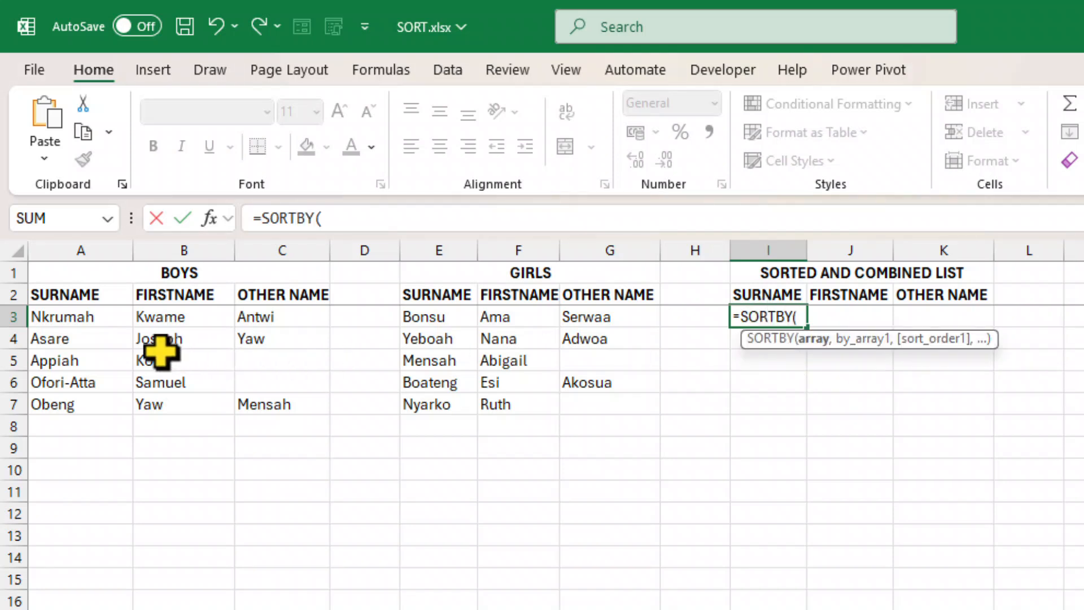
drag(58, 314, 288, 400)
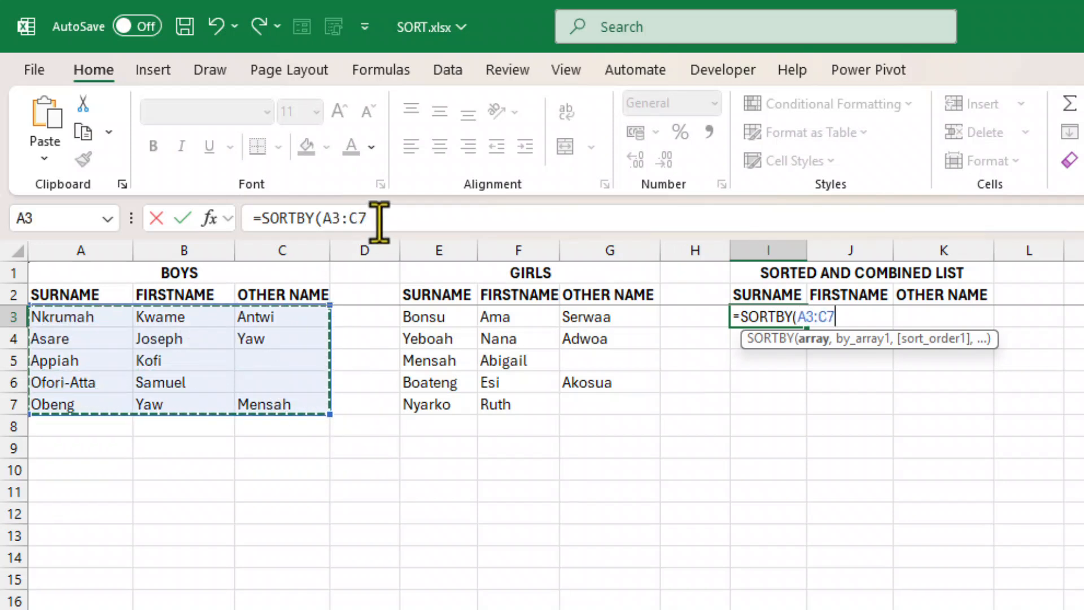
key(BackSpace)
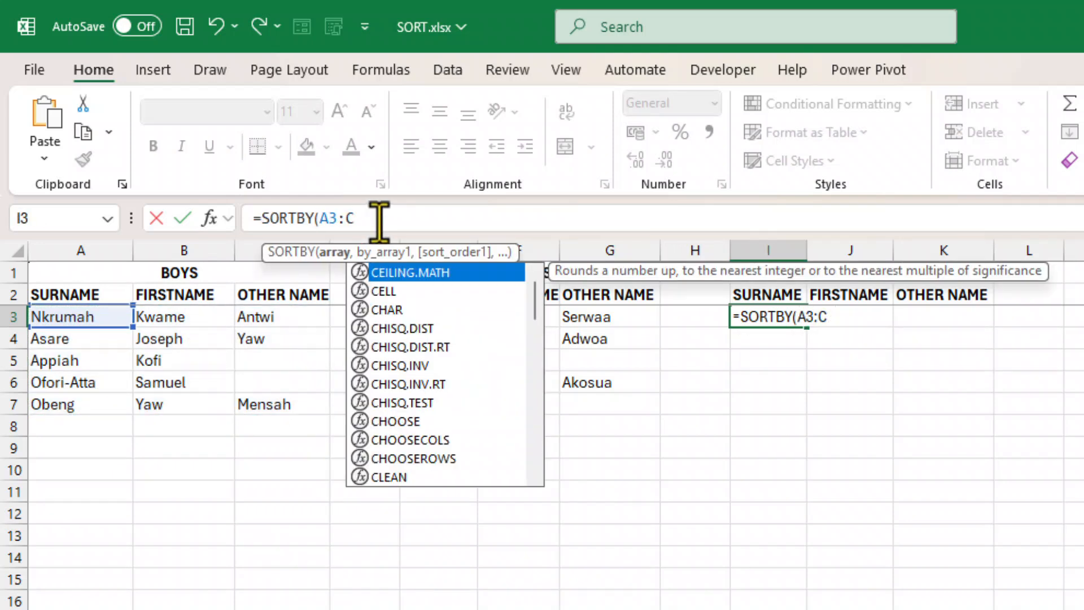
text(100)
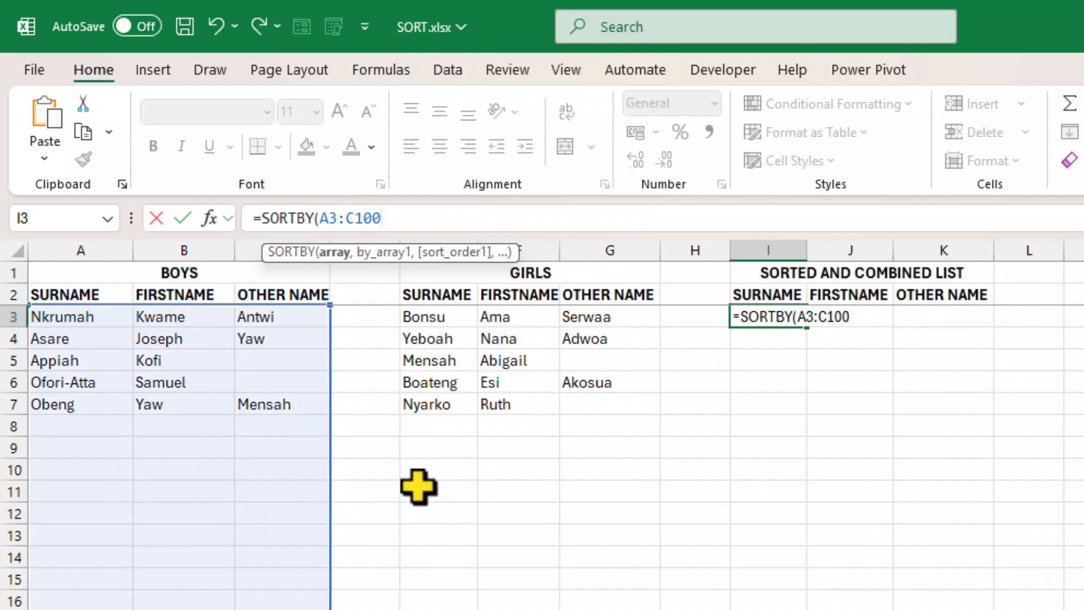
Complete the I3 SORTBY formula with A3:A100 as the sort-by array and ascending order (1), and enter it.
text(,)
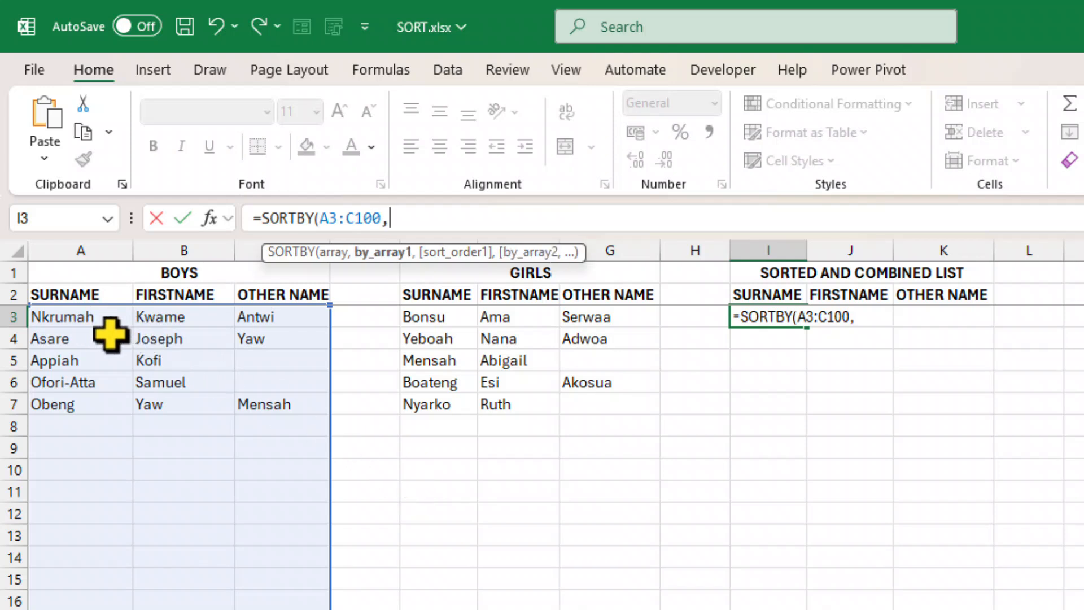
text(A3)
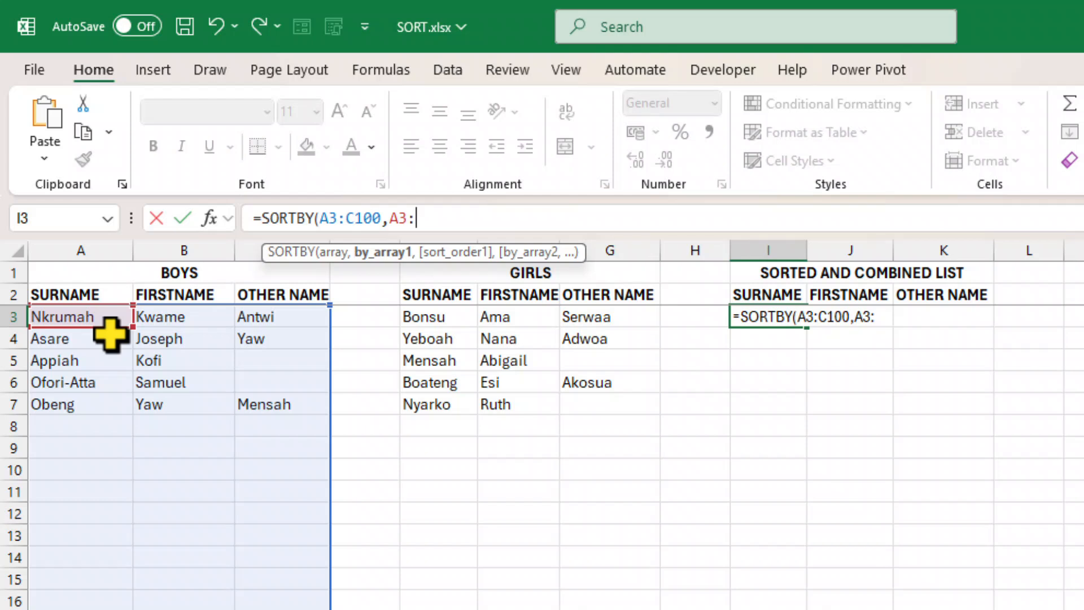
text(:A100)
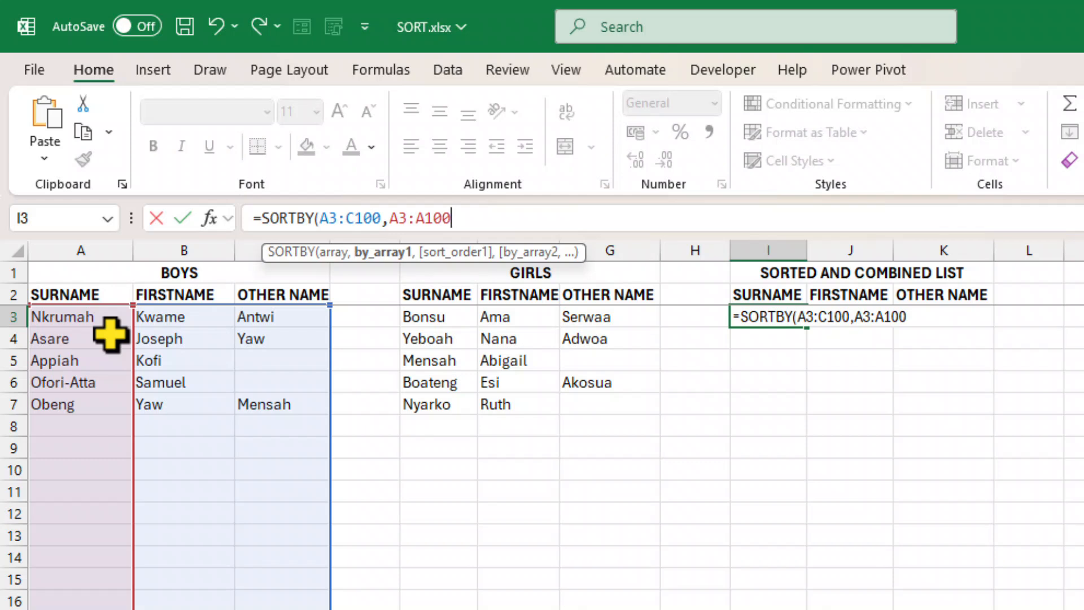
text(,)
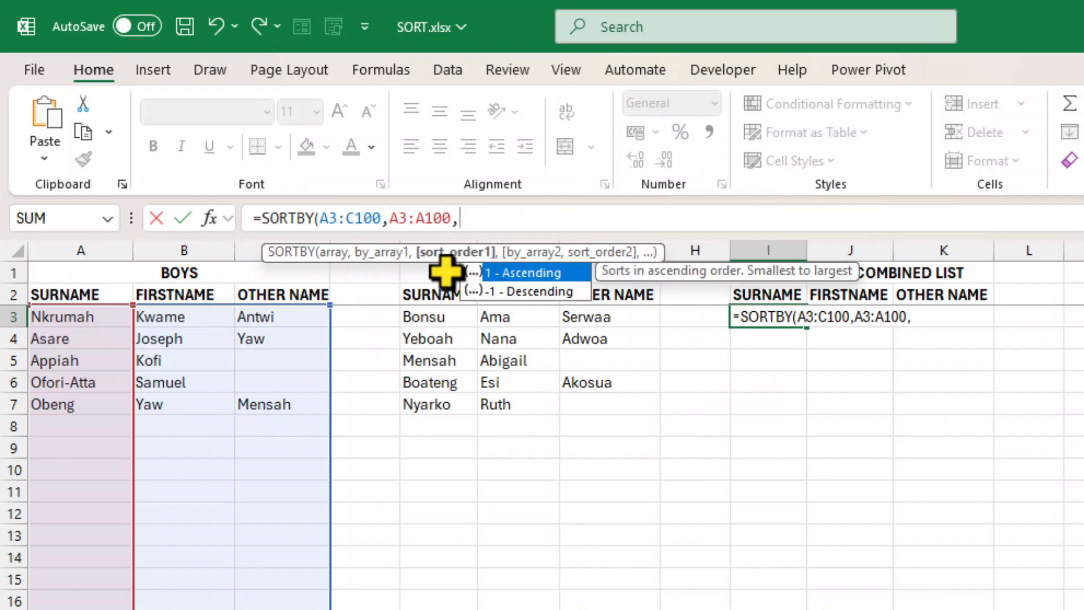
text(1)
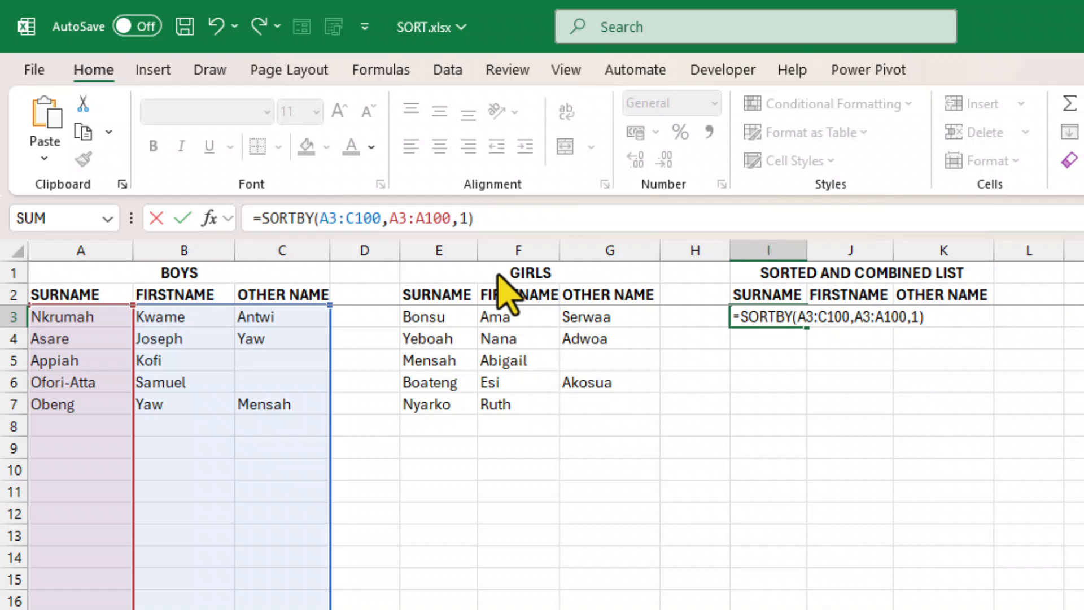
key(Return)
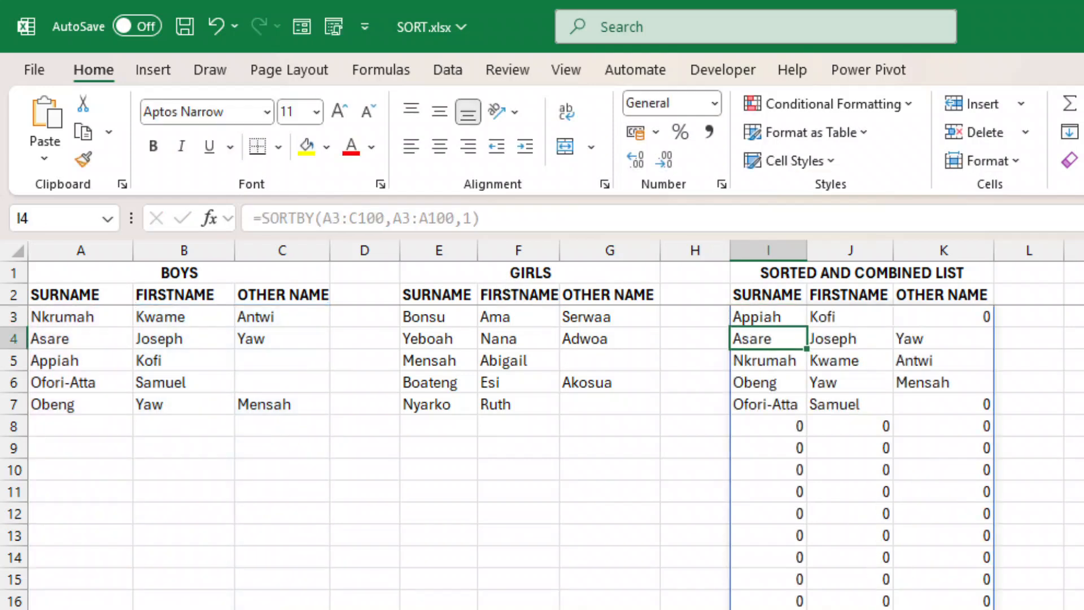
Wrap the I3 SORTBY formula in an IF that tests for =0 and returns an empty string ("") when true.
click(765, 316)
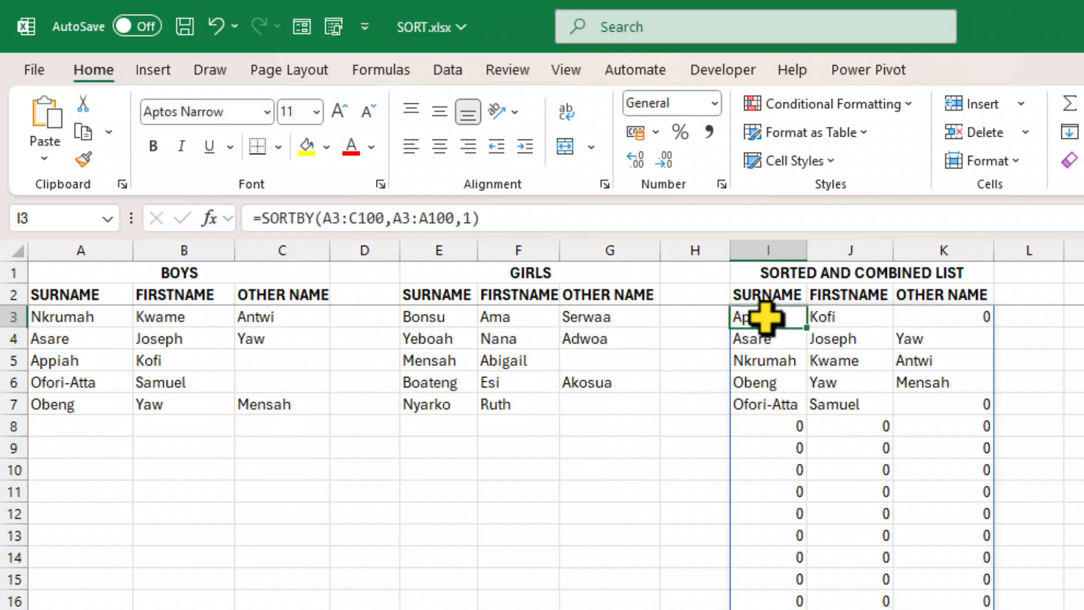
click(262, 218)
text(IF)
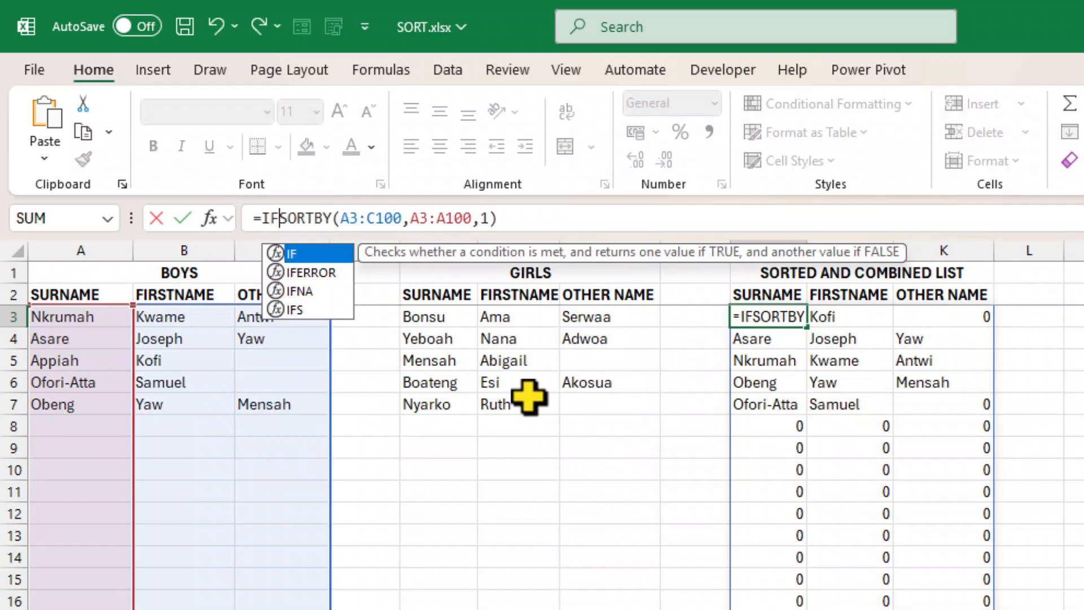
text(()
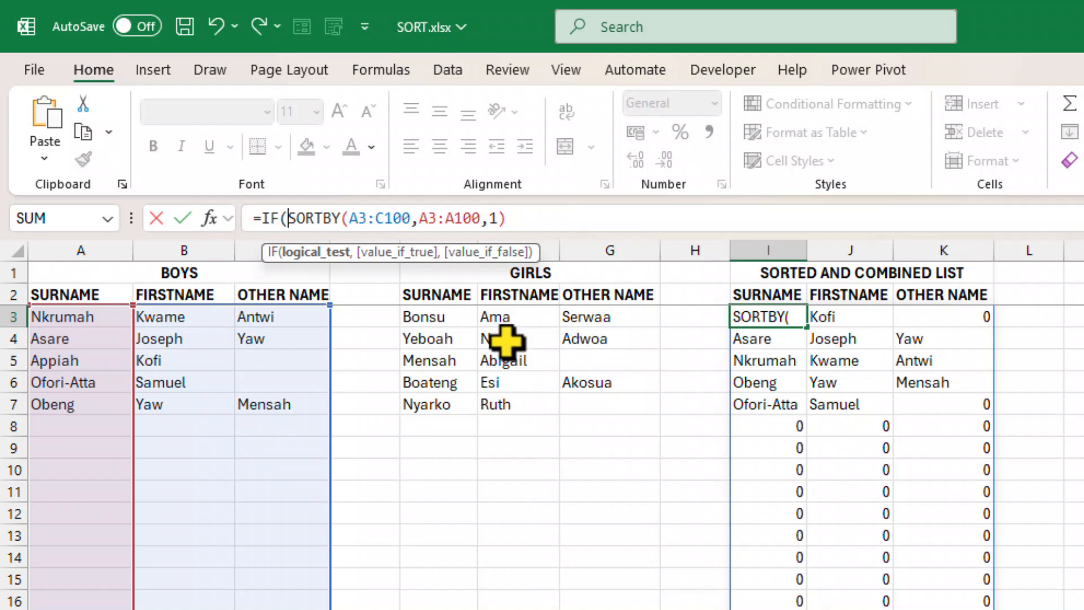
click(509, 227)
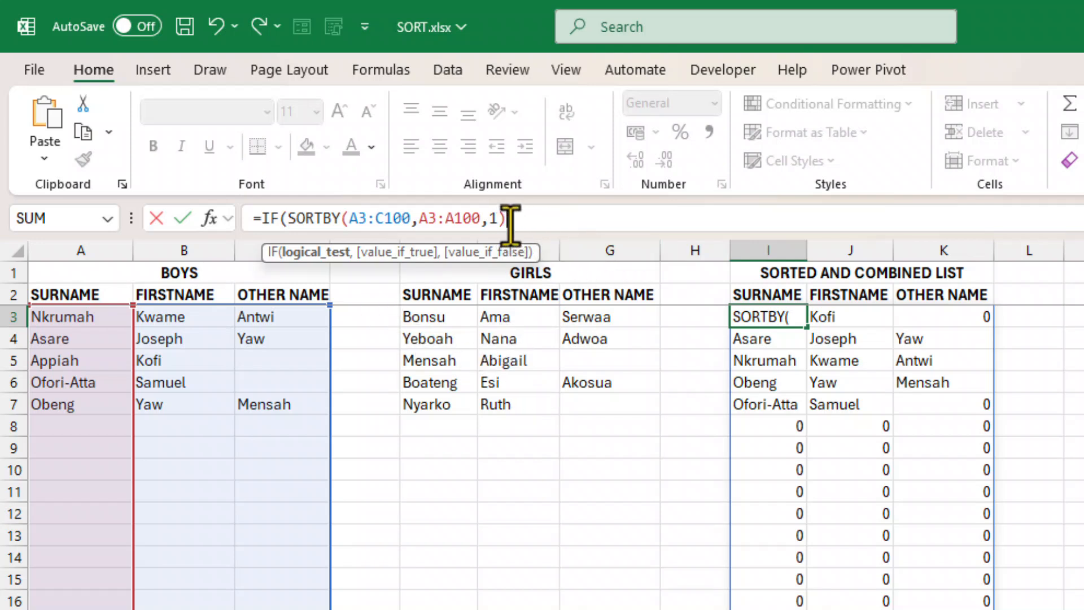
text(=0)
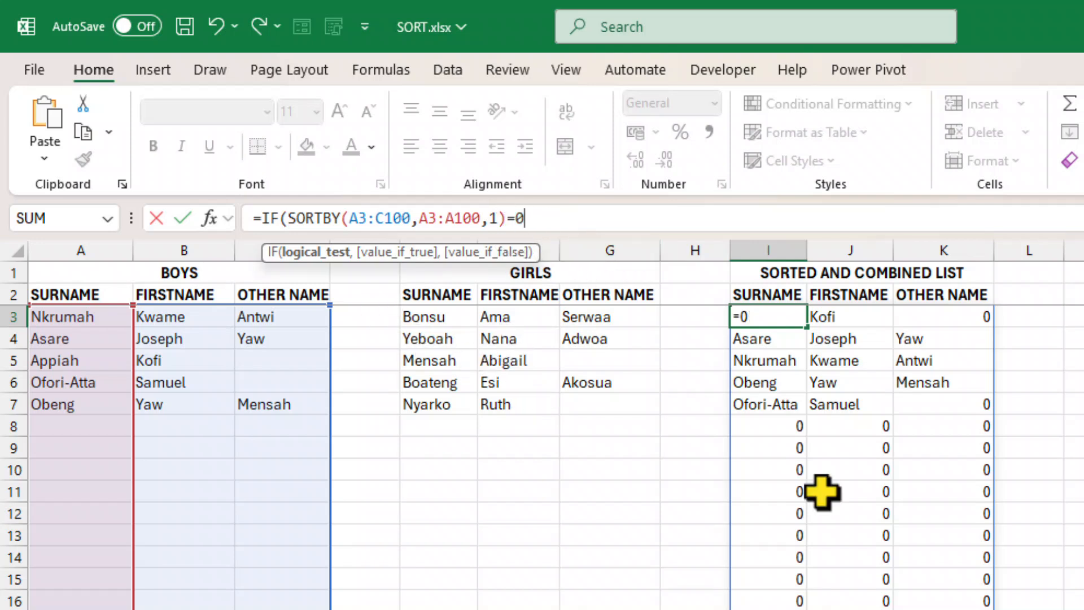
text(,"")
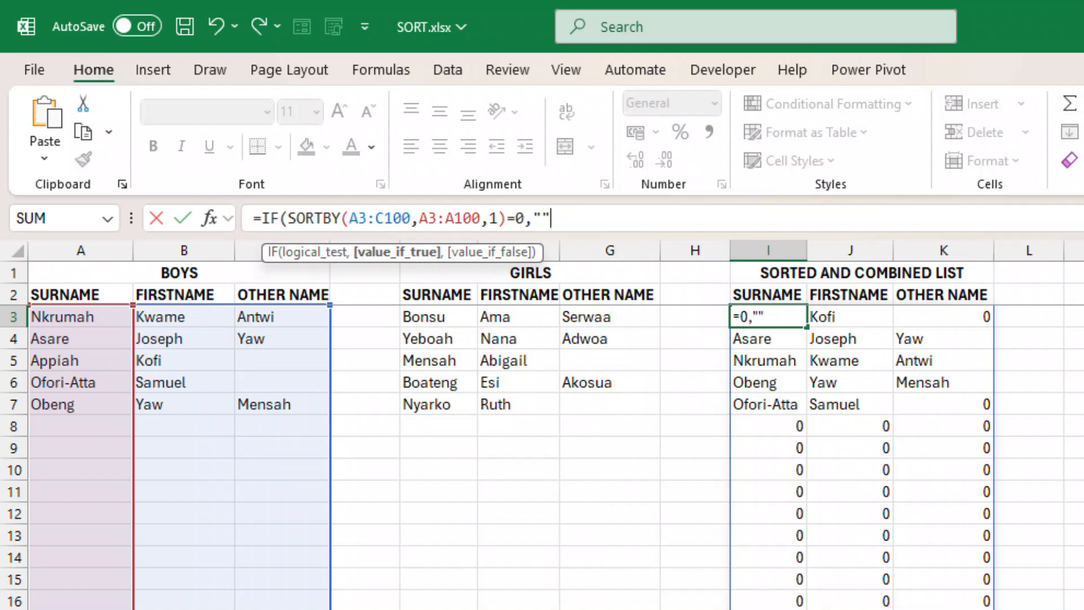
text(,)
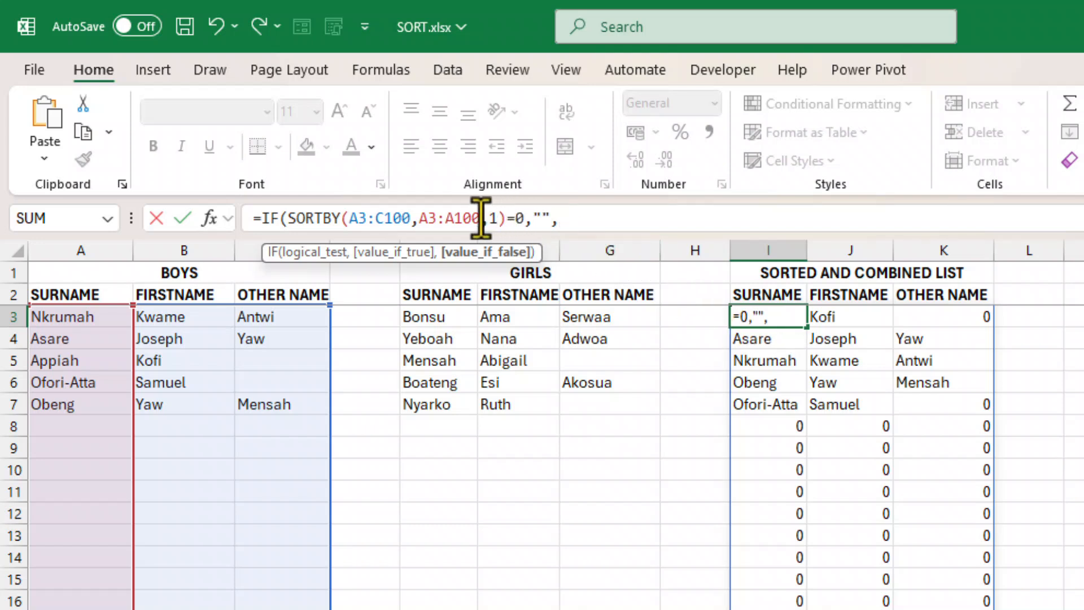
Copy SORTBY(A3:C100,A3:A100,1) into the IF's value-if-false argument in I3, close the parenthesis and enter the formula.
drag(481, 219, 279, 219)
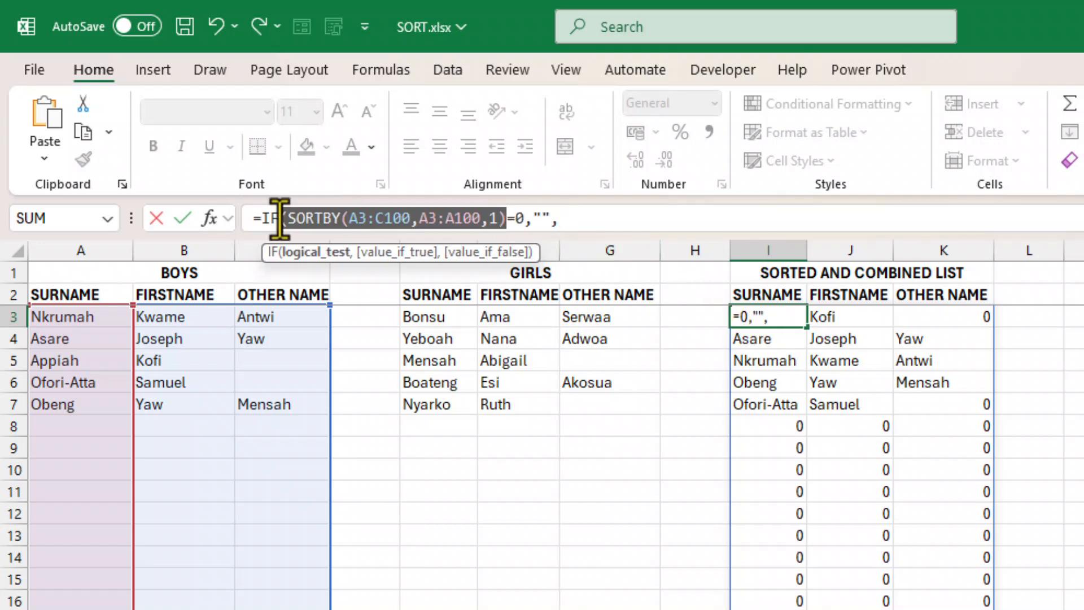
key(ctrl+c)
click(844, 229)
key(ctrl+v)
text())
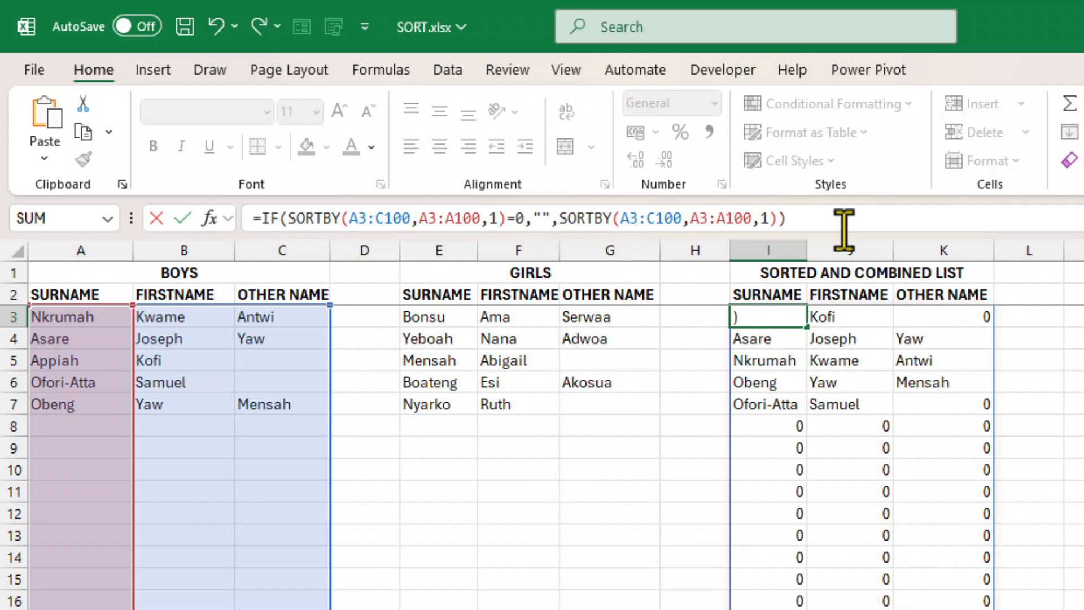
key(Return)
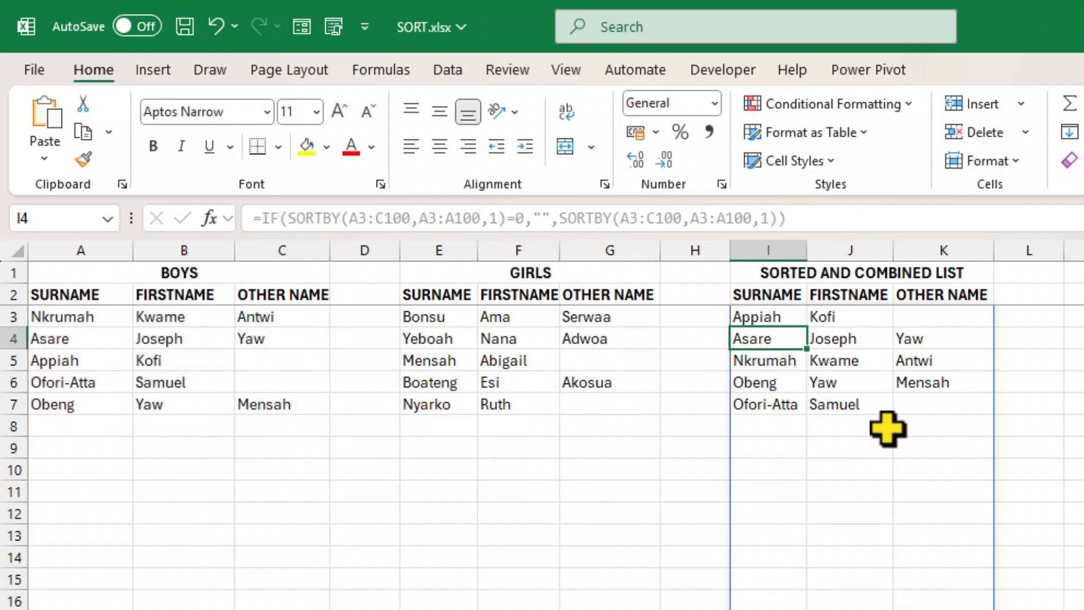
Make the I3 IF formula the first array of a VSTACK function, leaving VSTACK open for a second array.
click(769, 318)
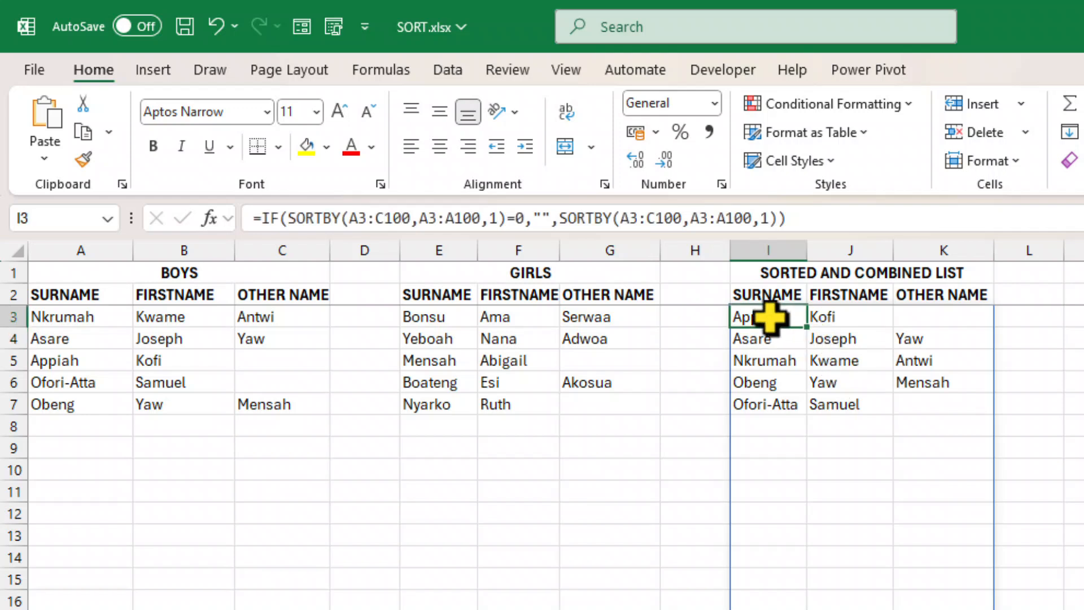
click(264, 218)
click(263, 218)
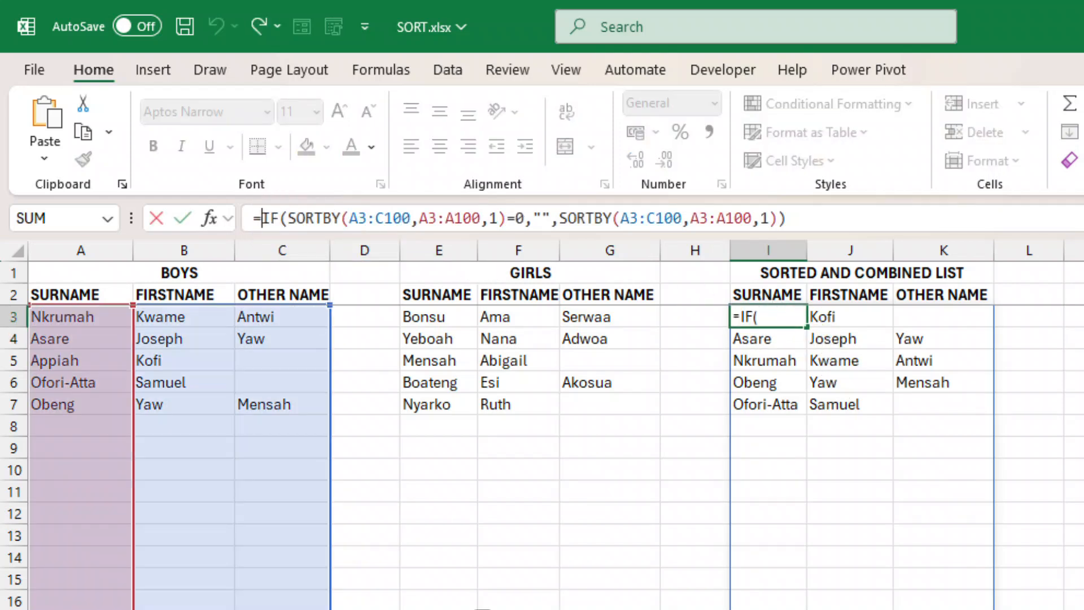
text(VST)
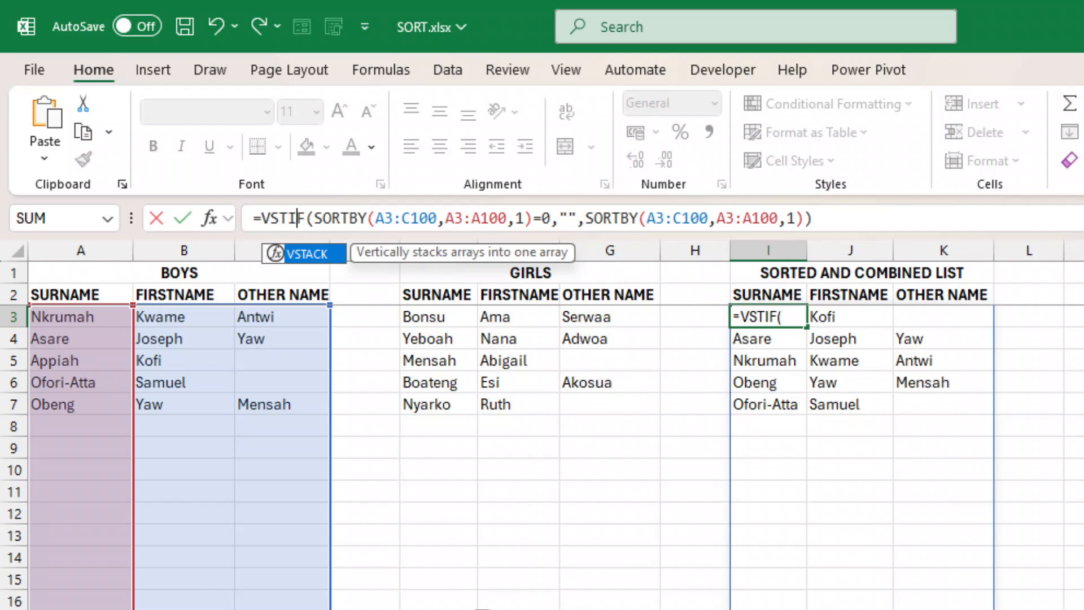
text(CK)
key(BackSpace)
key(BackSpace)
key(Tab)
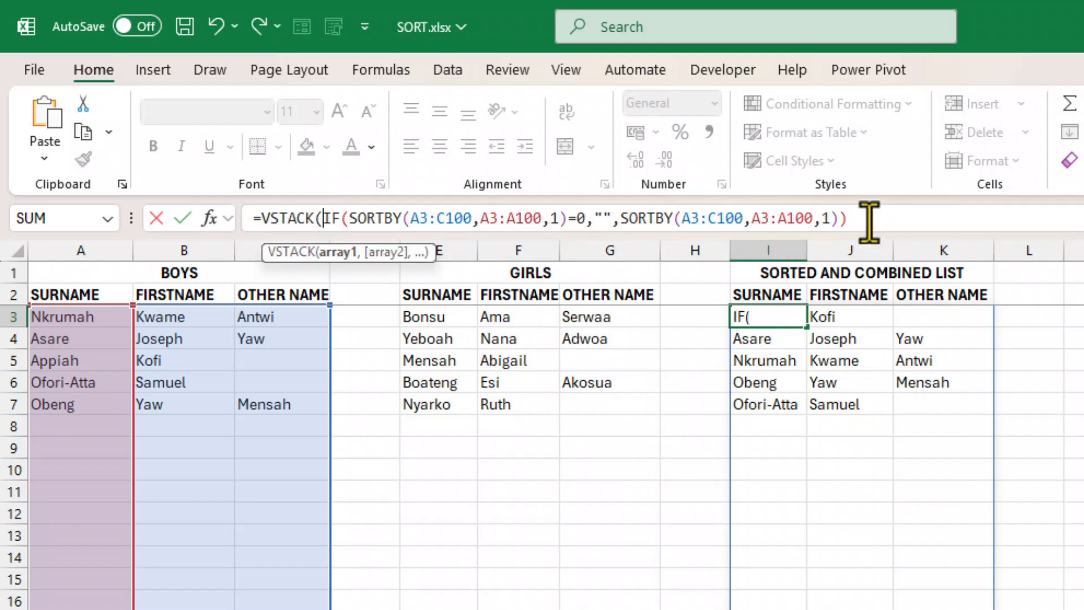
key(End)
text(,)
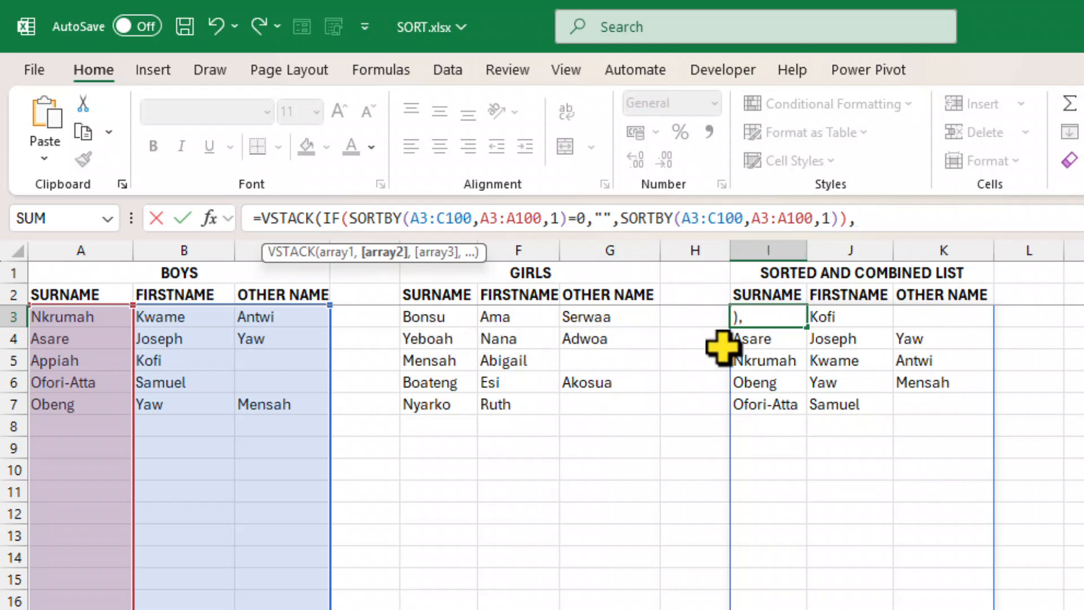
Start a SORTBY as VSTACK's second array in I3, using the GIRLS range E3:G100 as its array.
text(SORT)
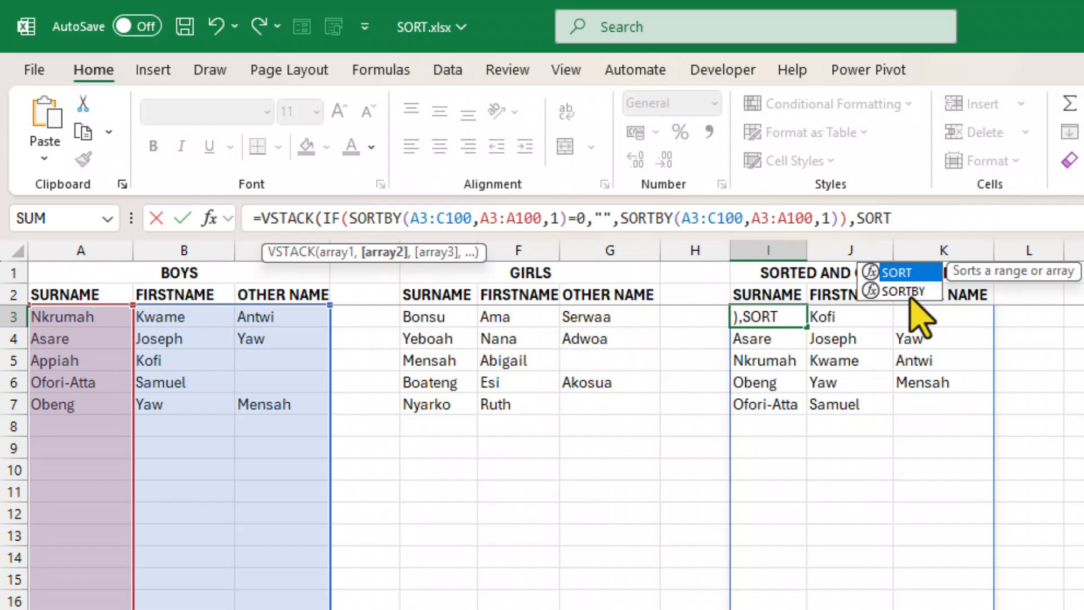
double_click(910, 294)
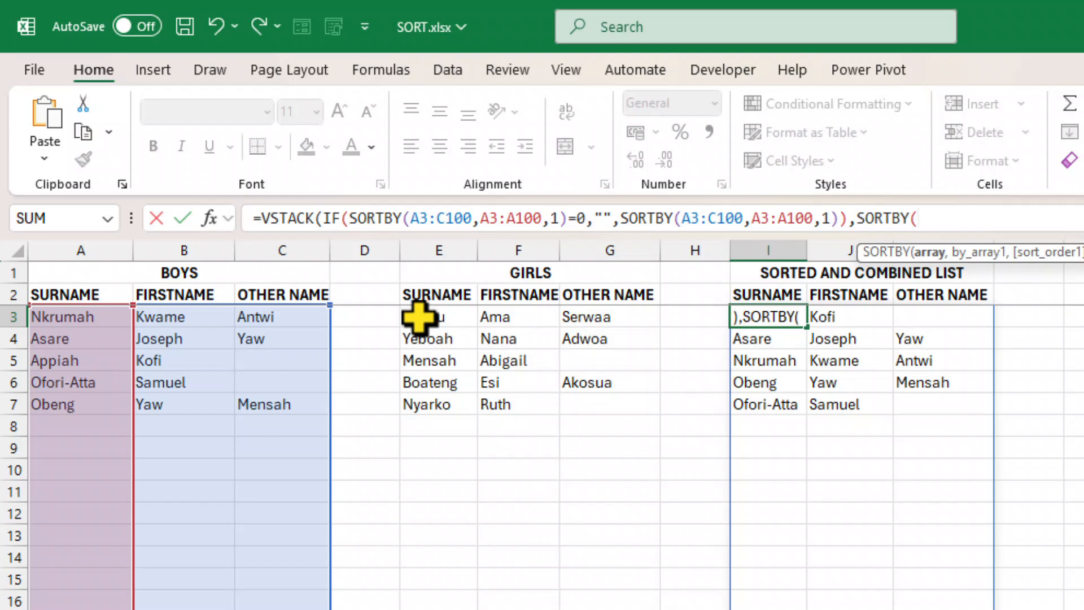
drag(422, 318, 591, 404)
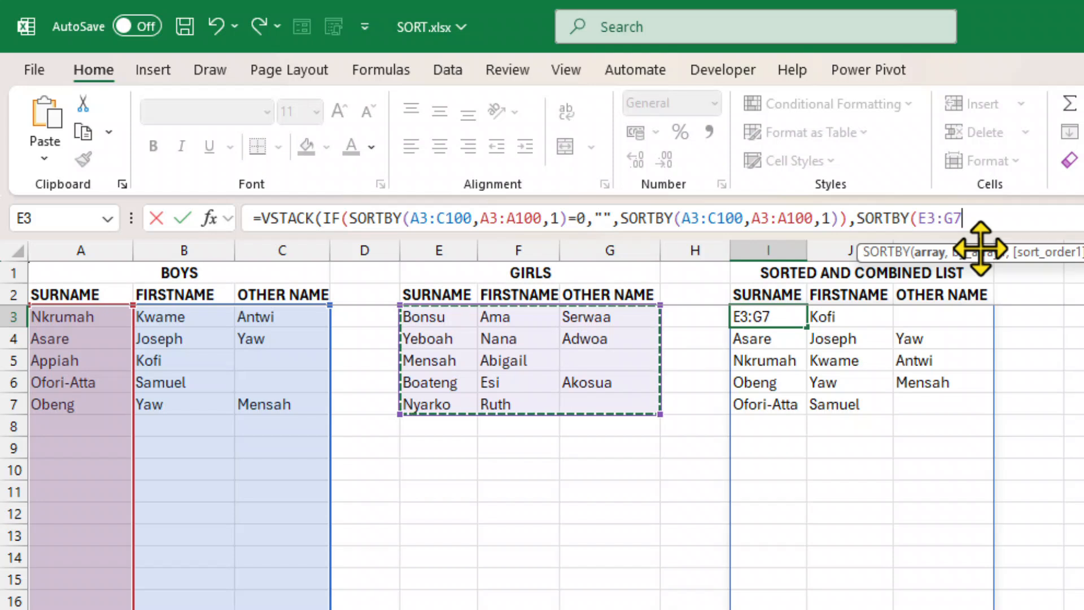
key(BackSpace)
text(100)
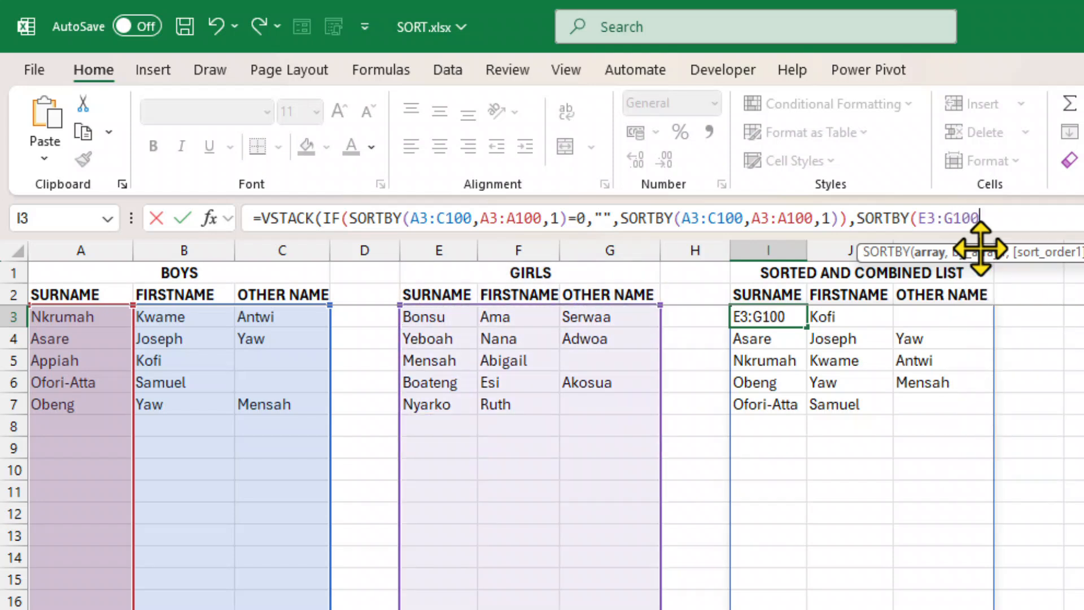
Sort the GIRLS array by E3:E100 in ascending order (1) and close the second SORTBY's parenthesis.
text(,)
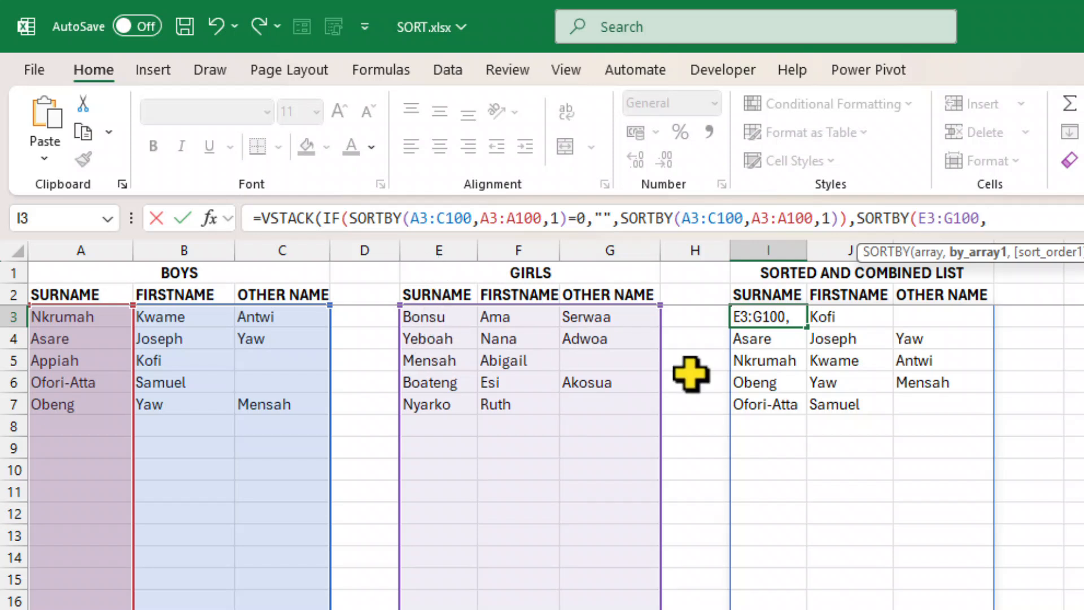
text(E3)
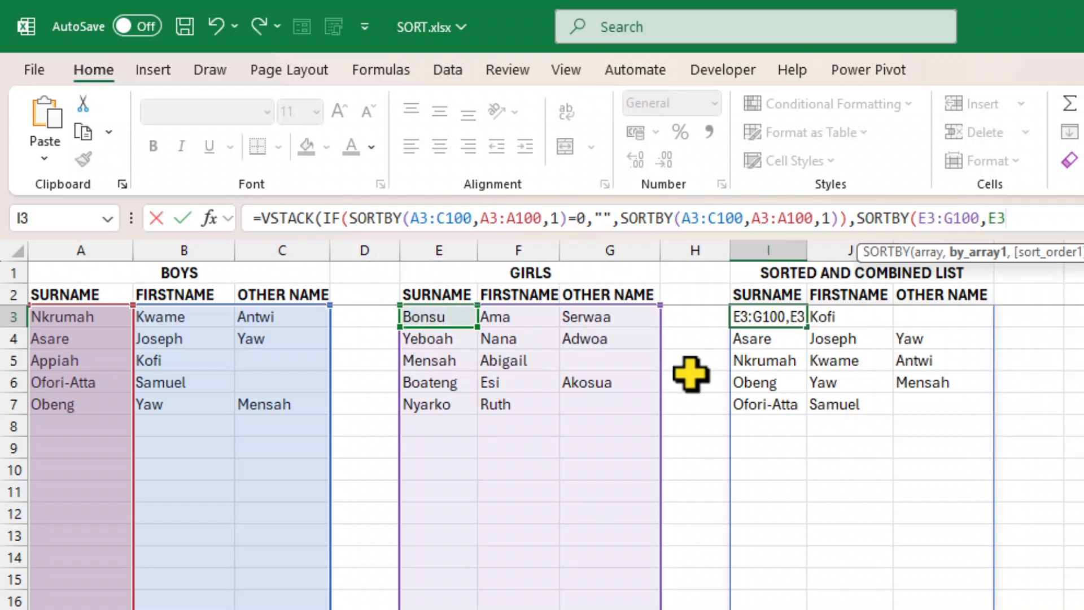
text(:E100)
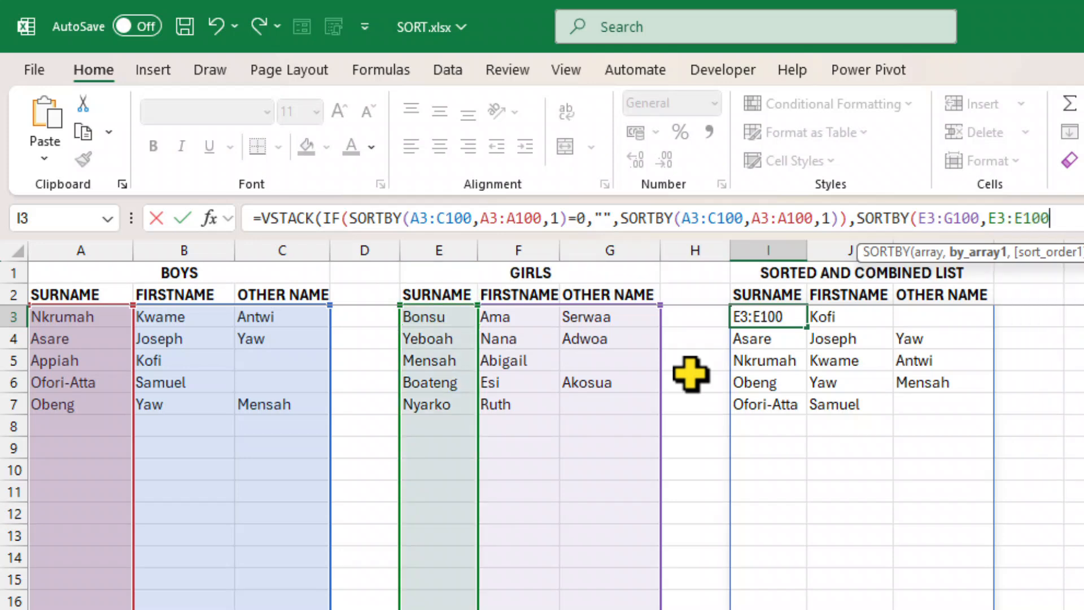
text(,)
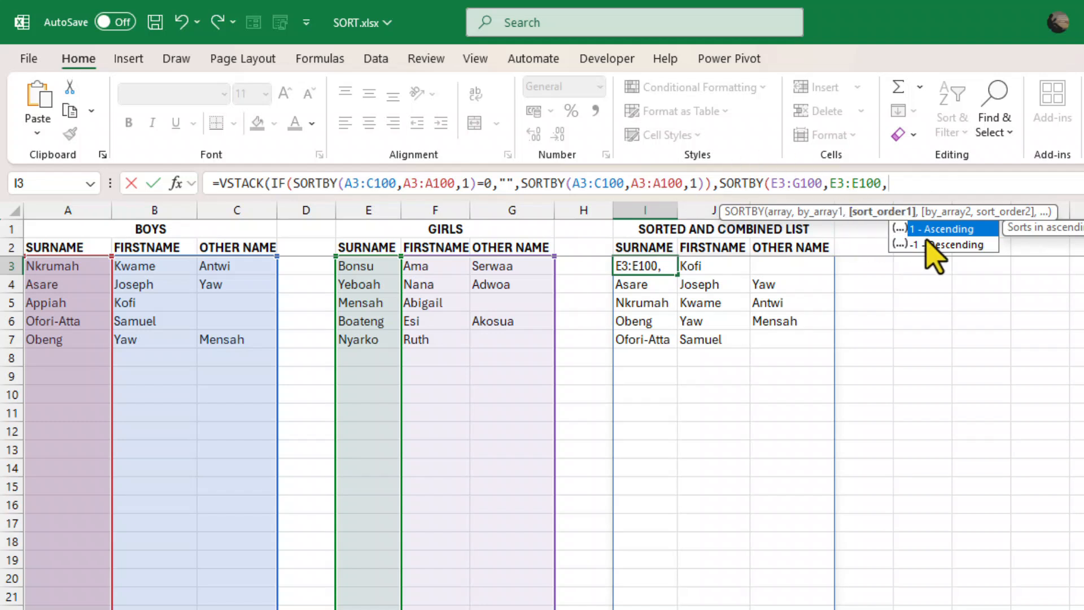
text(1)
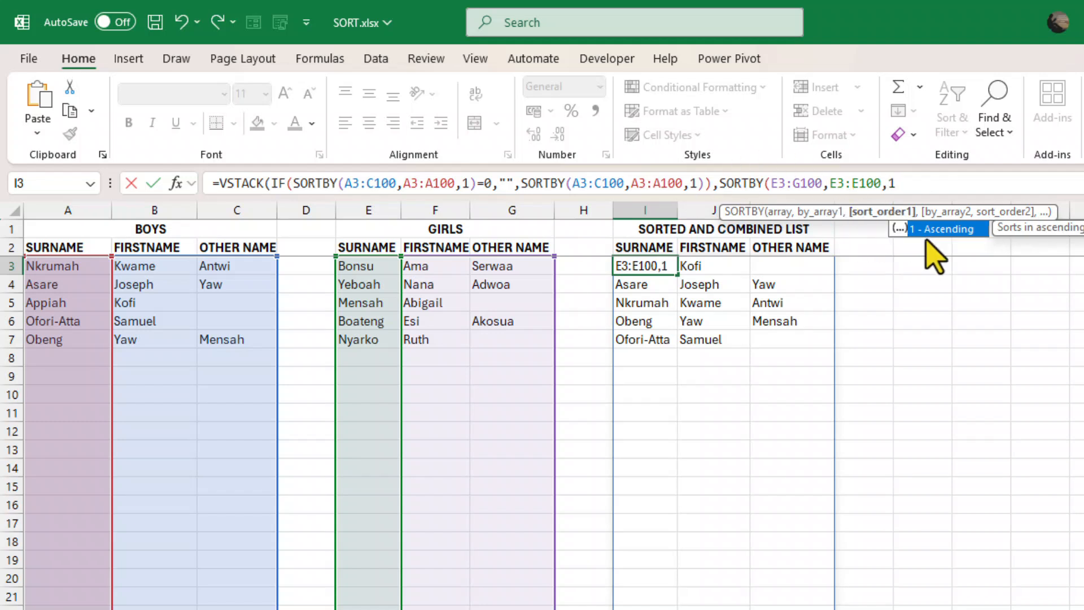
text())
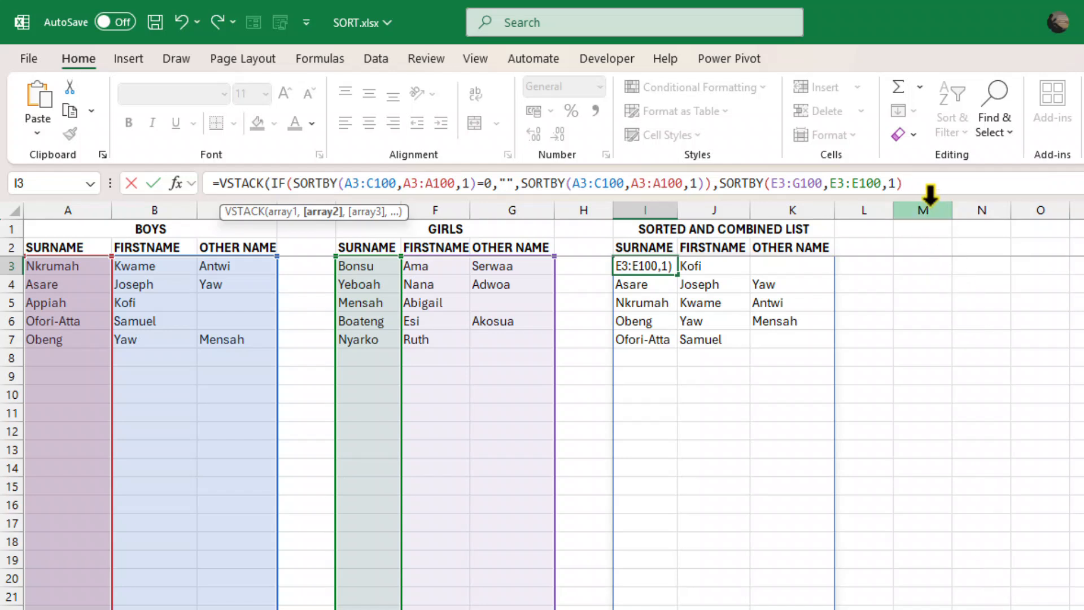
Wrap VSTACK's second SORTBY in I3 in an IF that tests it for =0 and returns "" when true.
drag(907, 185, 719, 181)
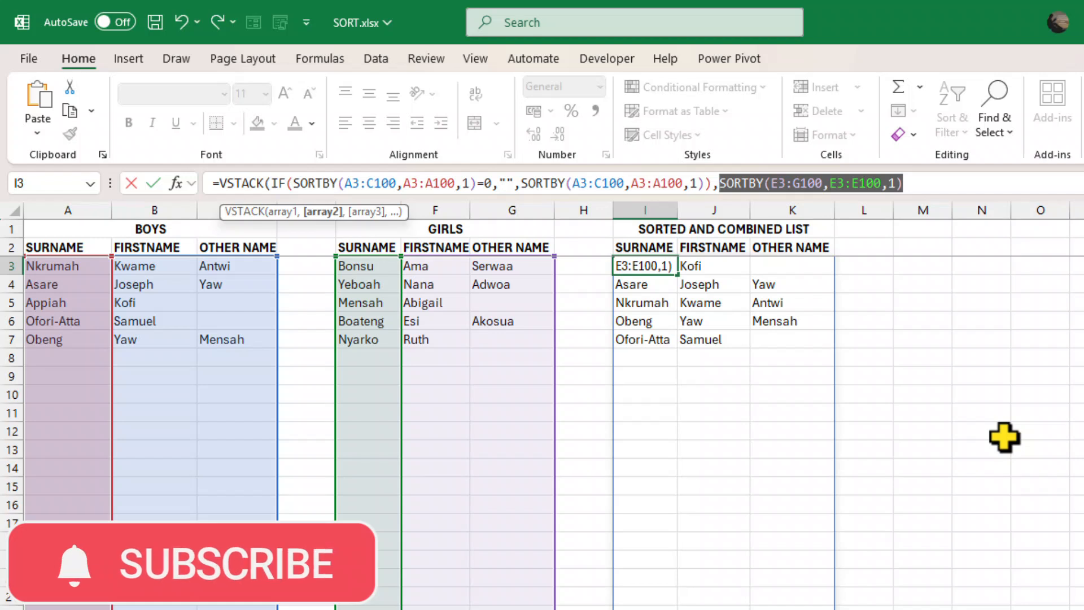
click(769, 182)
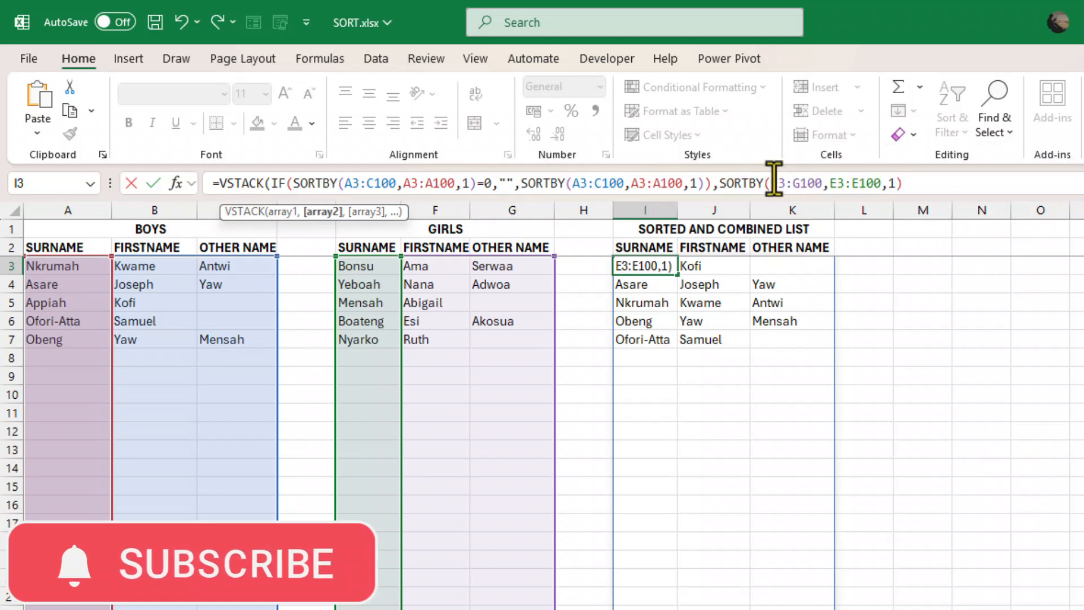
click(722, 183)
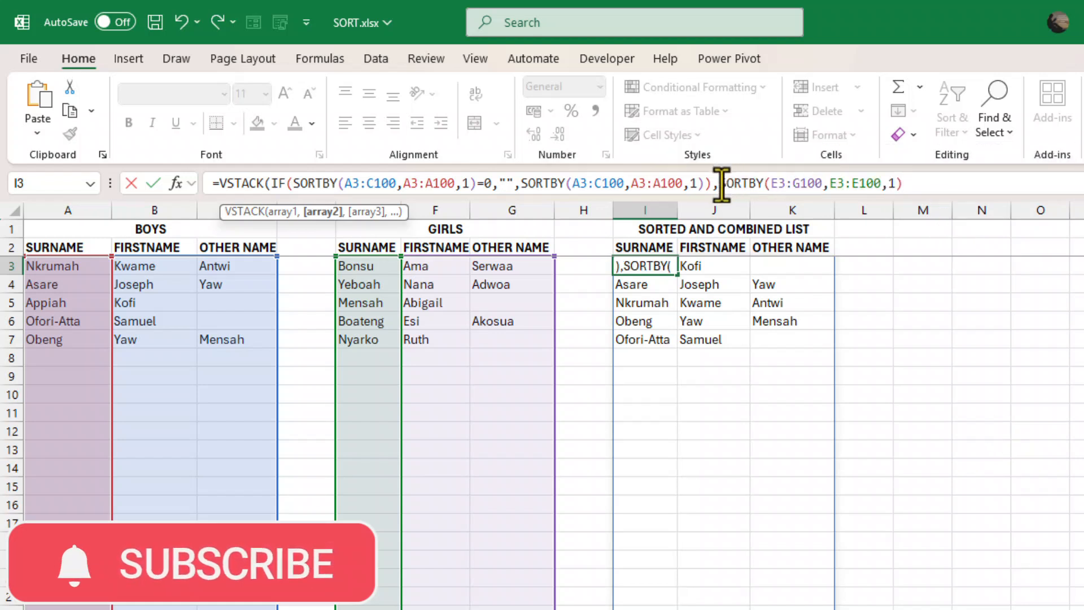
text(IF()
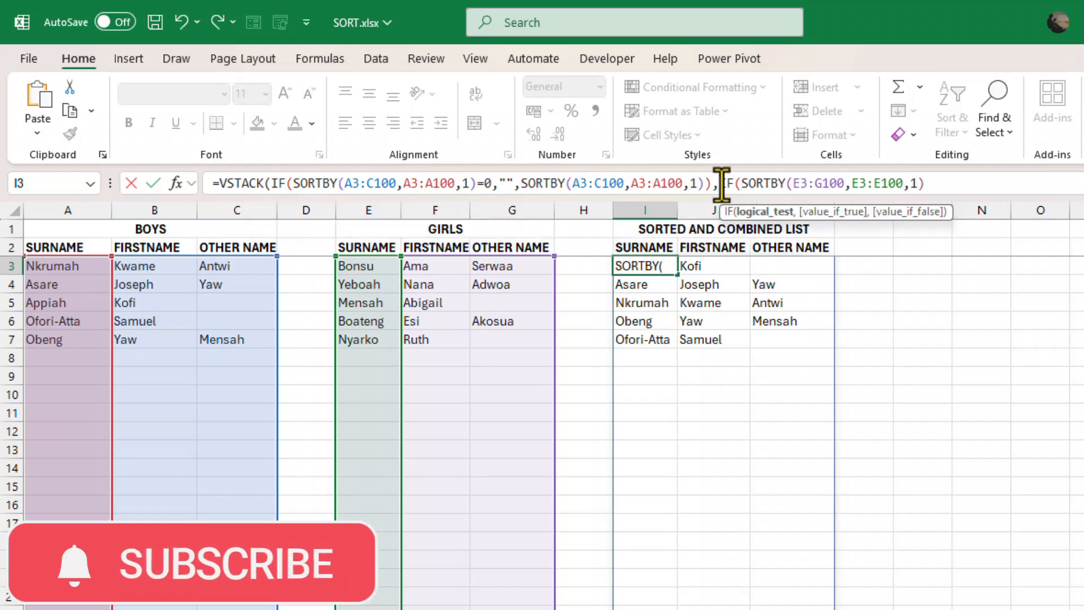
click(929, 183)
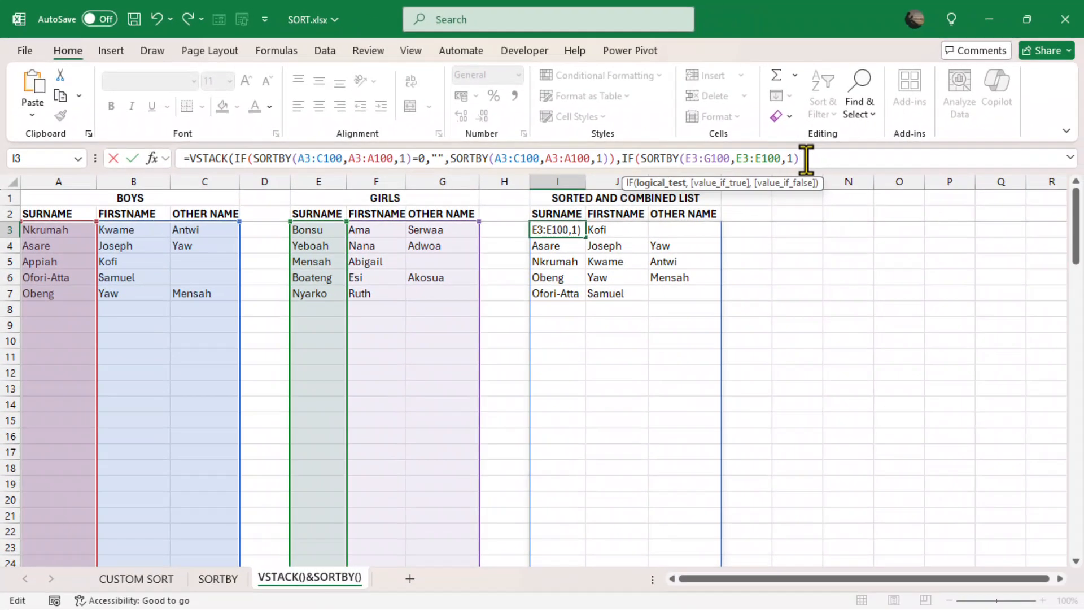
text(=)
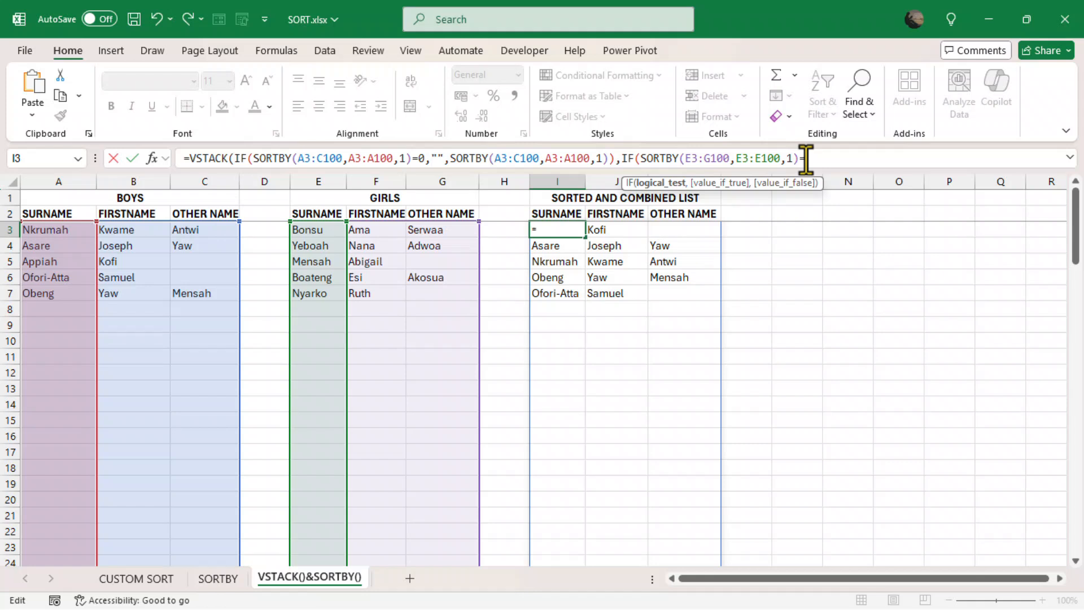
text(0)
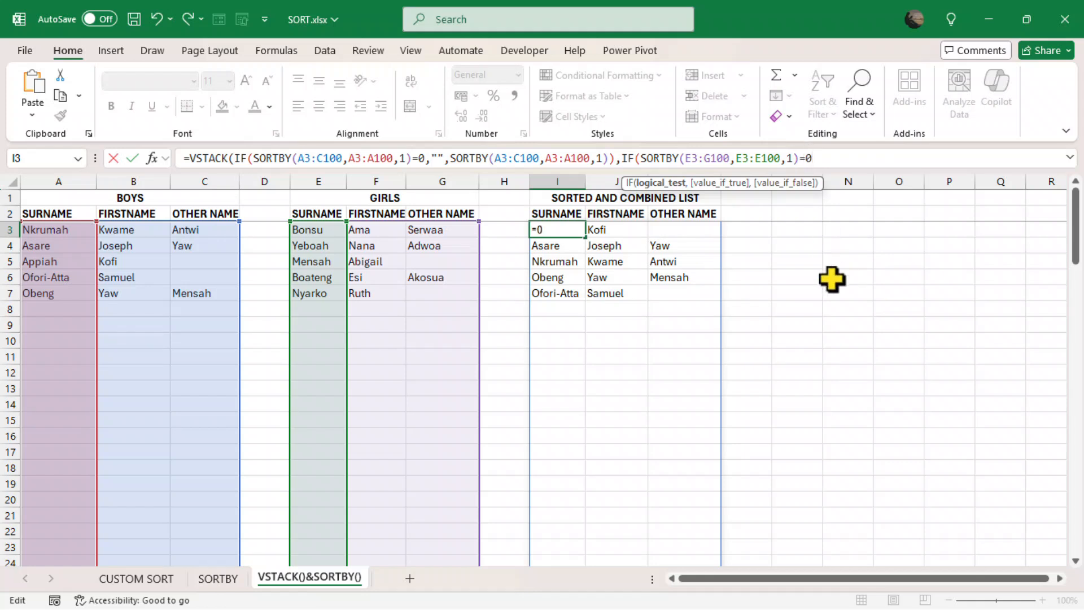
text(,)
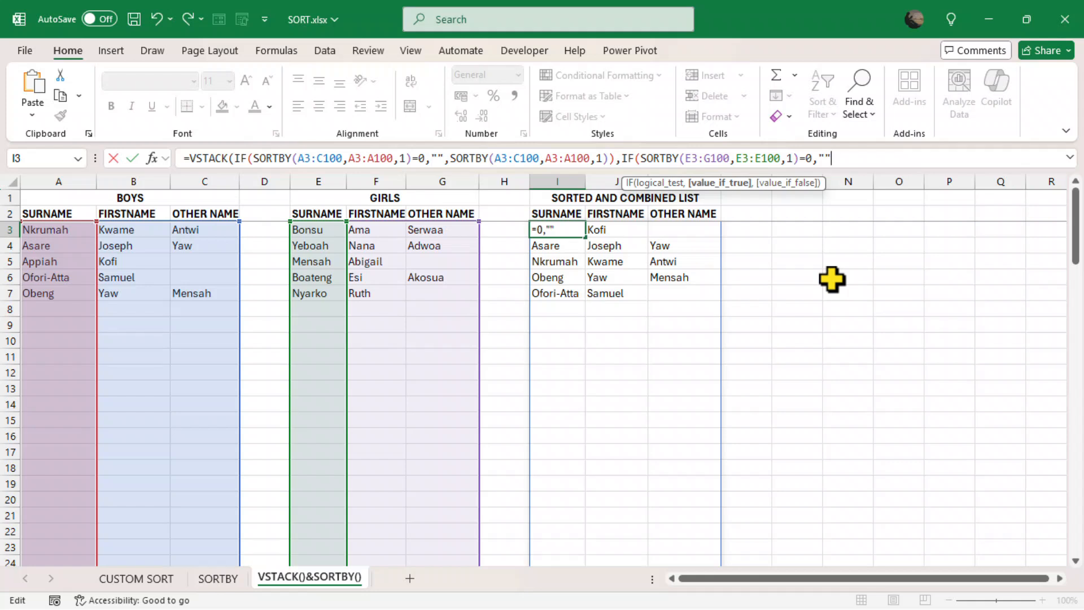
text("",)
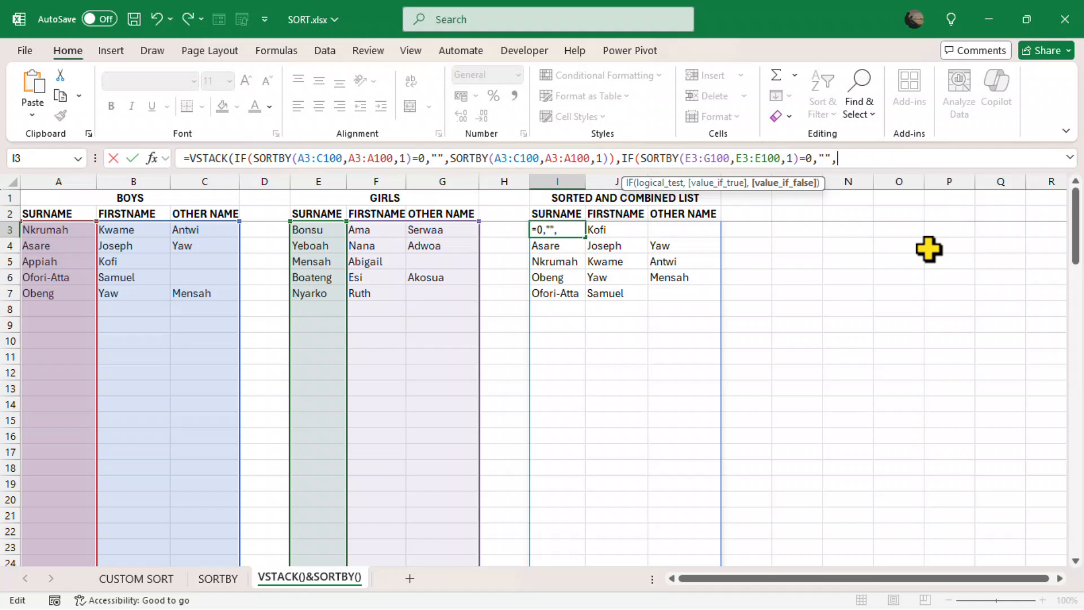
Copy SORTBY(E3:G100,E3:E100,1) into the second IF's value-if-false argument, close IF and VSTACK, enter the formula and check the stacked list.
text(SORTBY(E3:G100,E3:E100,1))
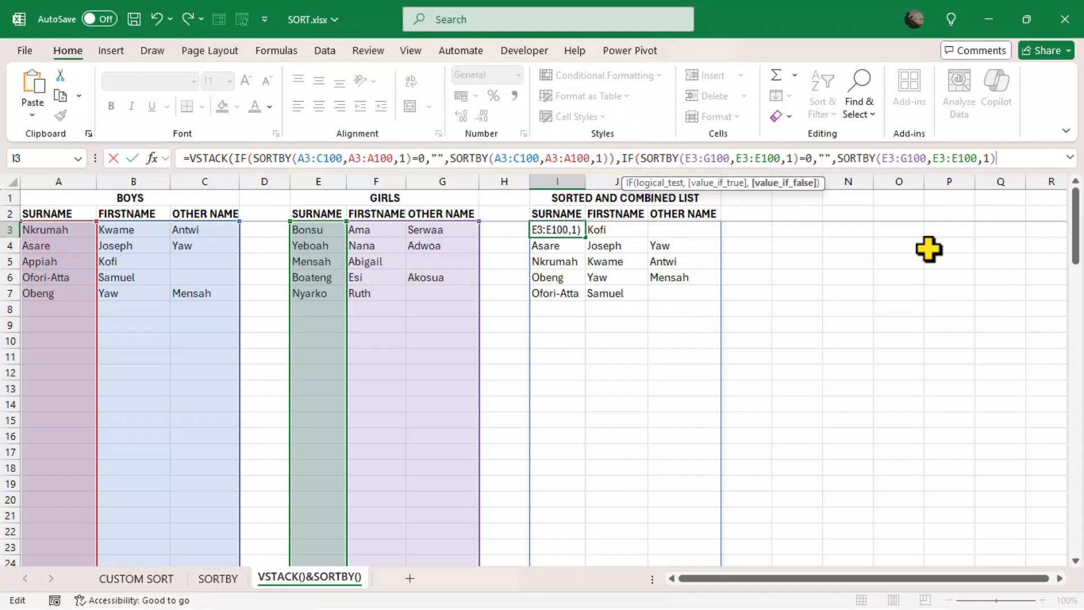
text()))
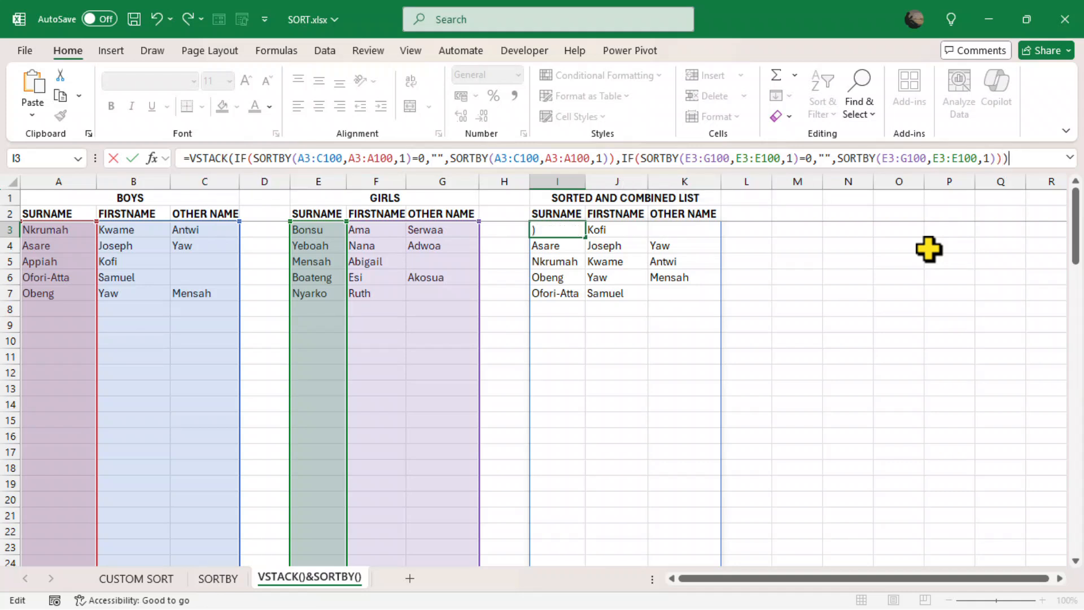
key(Return)
key(Up)
scroll(654, 419, down, 12)
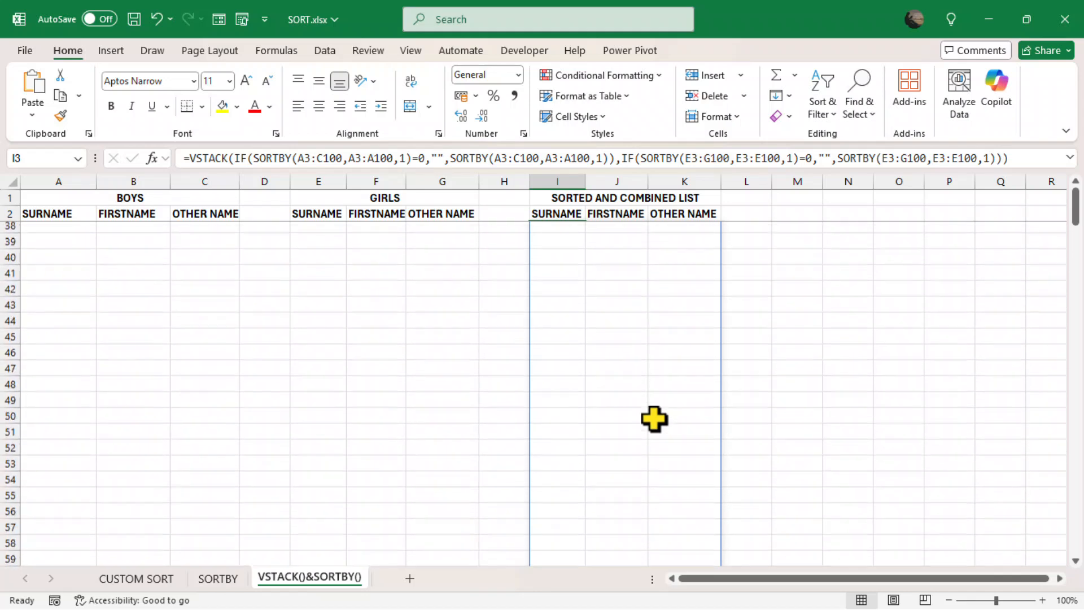
scroll(654, 419, down, 20)
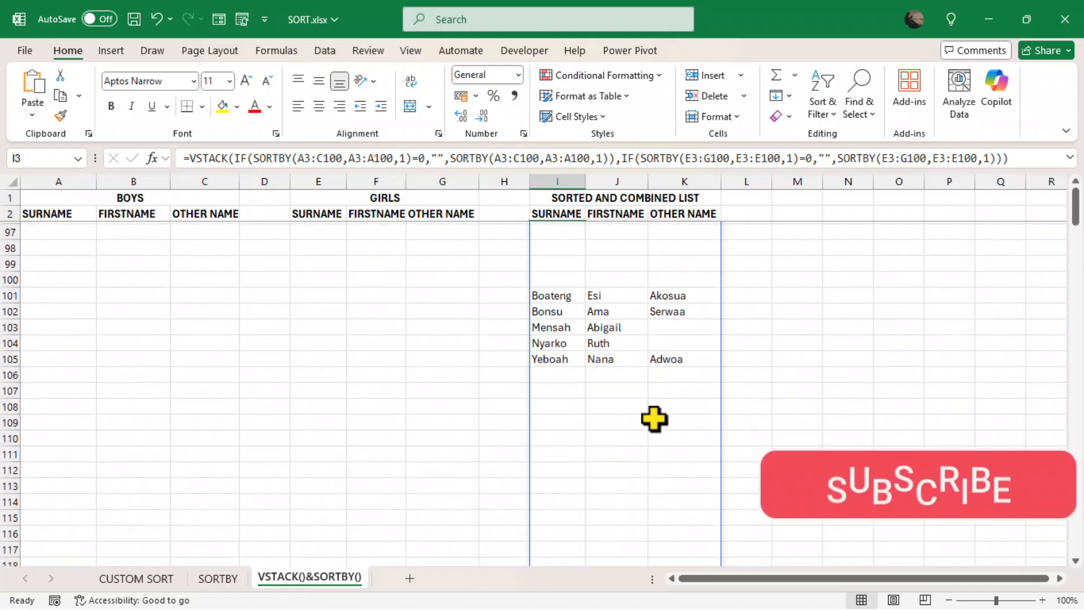